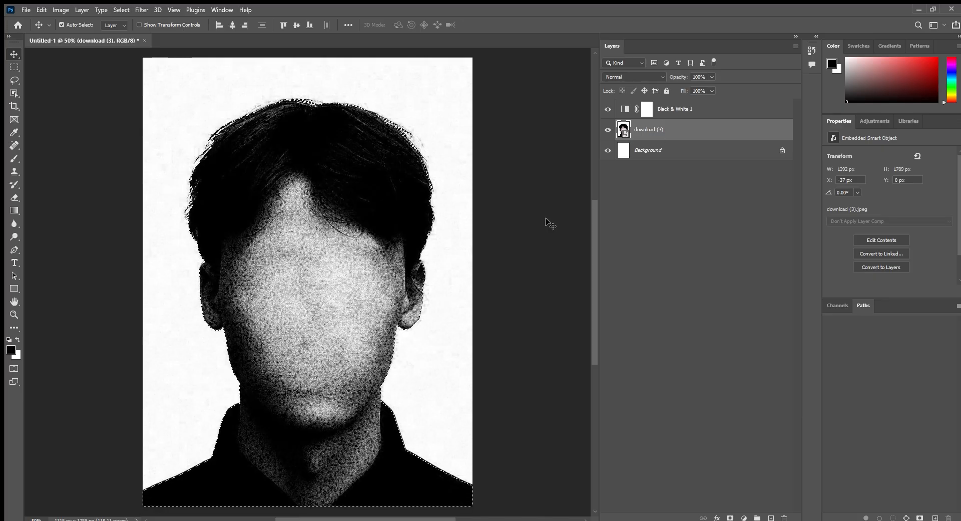
Mask the portrait layer with the active silhouette selection and hide the Black & White 1 adjustment layer
{"action": "left_click", "coordinate": [730, 517]}
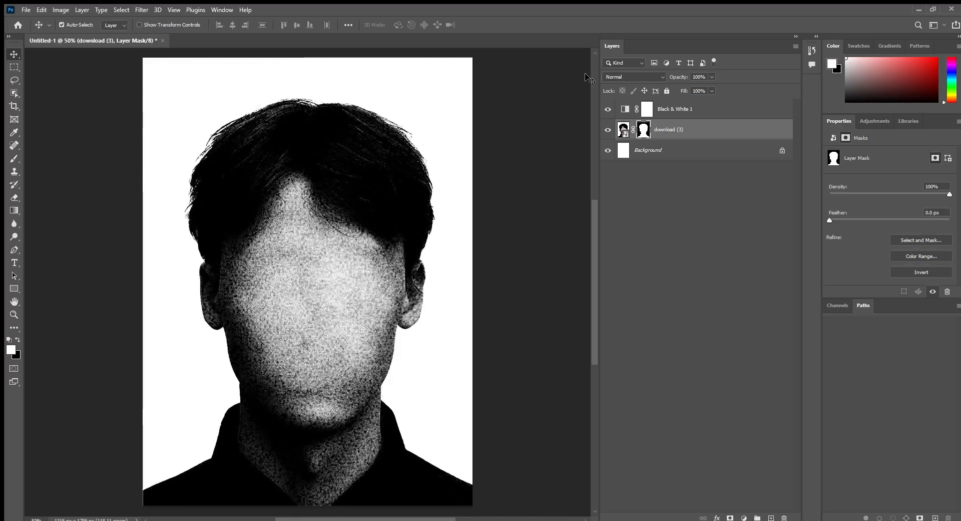
{"action": "left_click", "coordinate": [608, 108]}
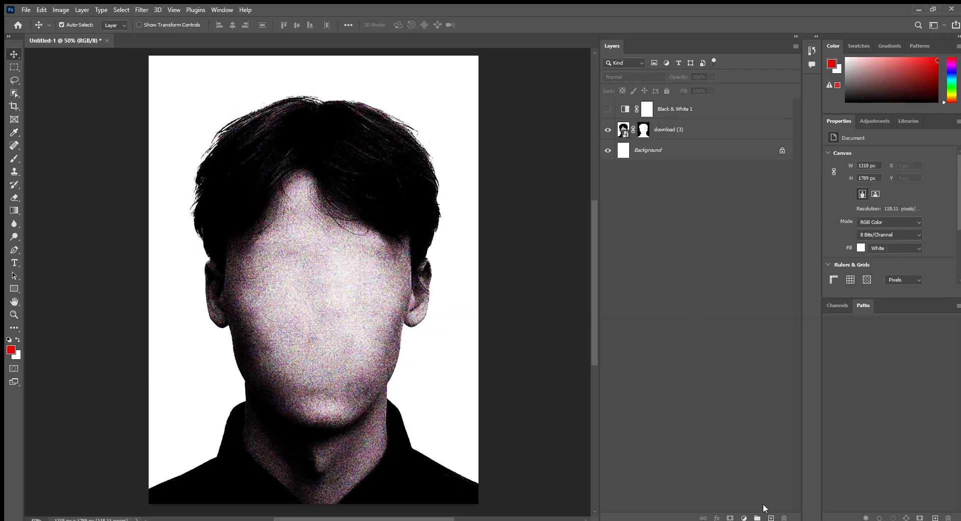
Create a new layer filled with red and place it directly beneath the portrait layer
{"action": "left_click", "coordinate": [771, 517]}
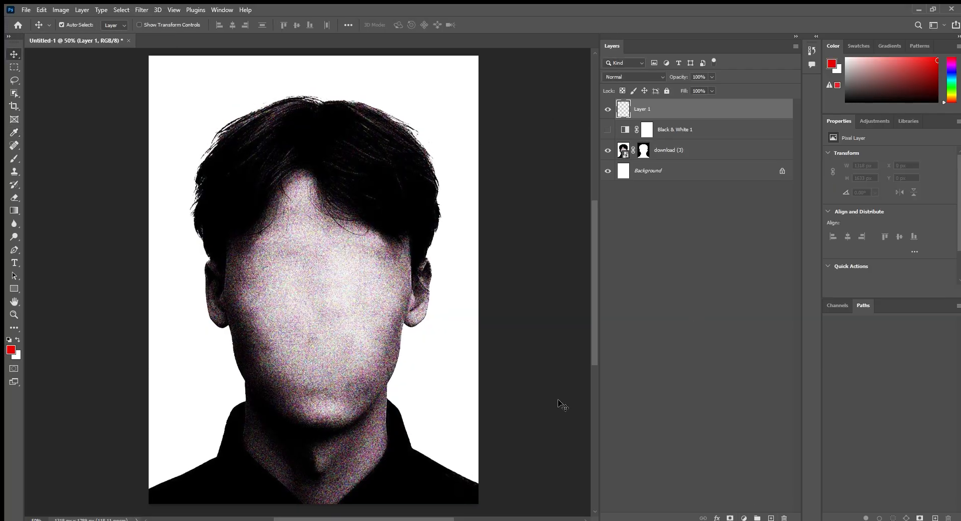
{"action": "left_click", "coordinate": [14, 211]}
{"action": "key", "text": "shift+g"}
{"action": "left_click", "coordinate": [179, 184]}
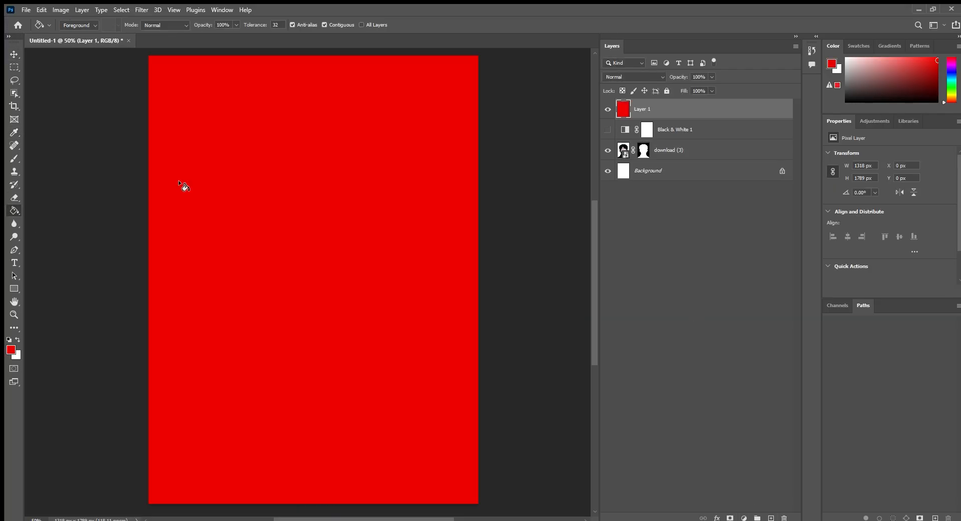
{"action": "left_click_drag", "start_coordinate": [683, 108], "coordinate": [656, 158]}
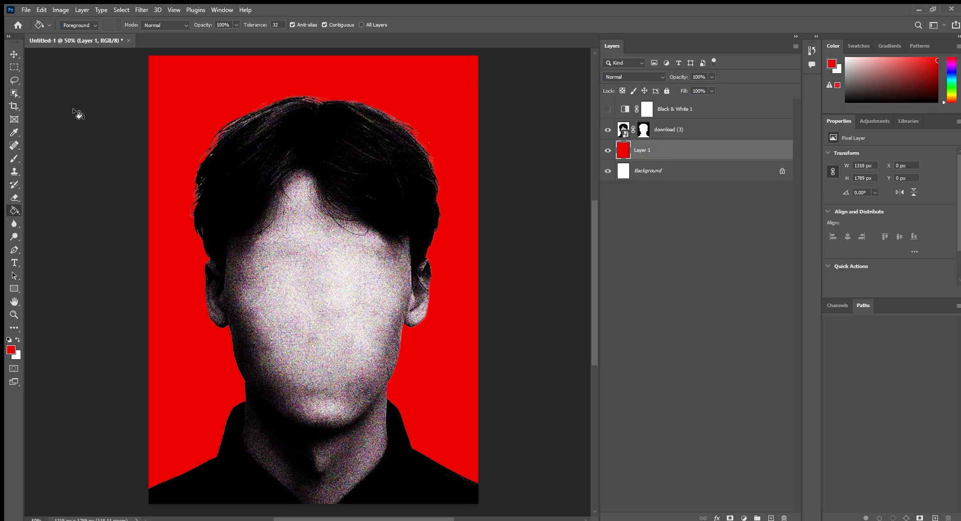
Apply a noise filter to the red background layer
{"action": "left_click", "coordinate": [14, 54]}
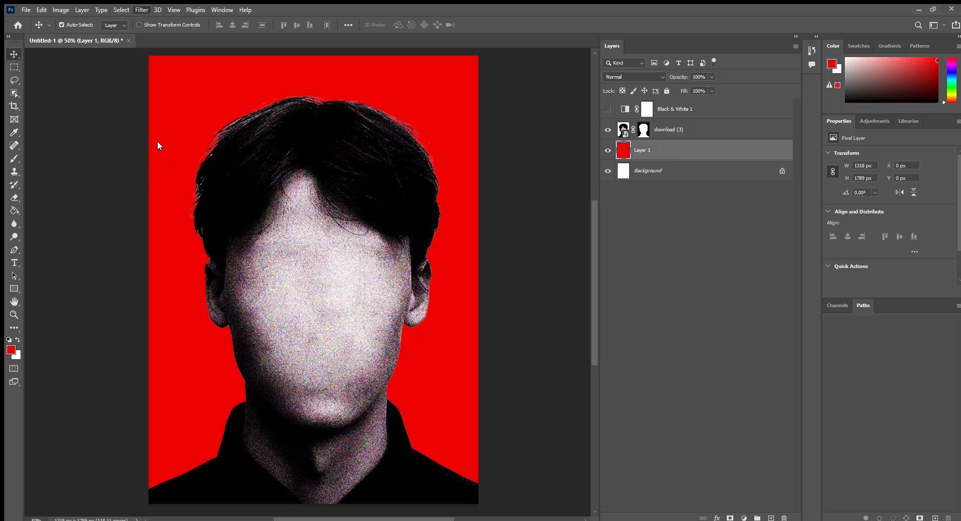
{"action": "key", "text": "space"}
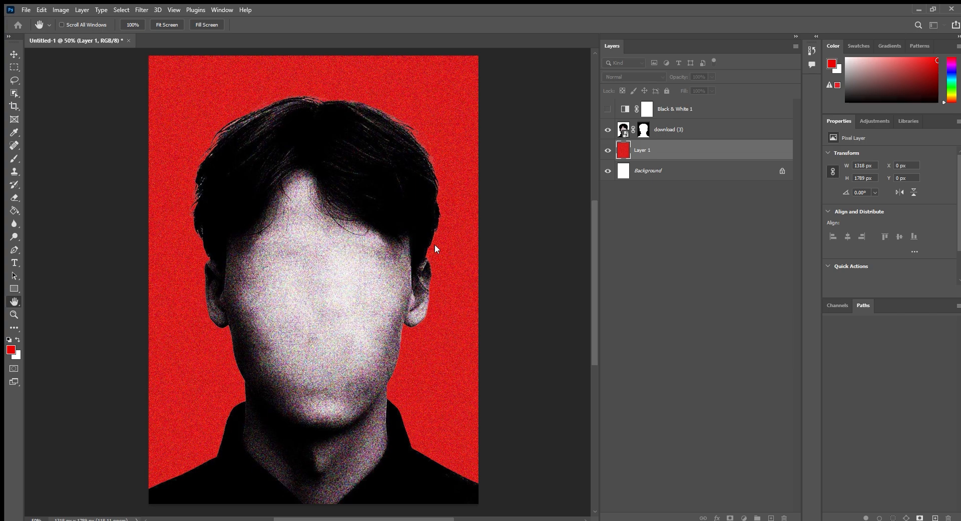
{"action": "left_click", "coordinate": [514, 208]}
Draw a vertical red rectangle about 264 px wide and 1284 px high above the portrait, extending past the canvas's upper edge
{"action": "left_click", "coordinate": [328, 246]}
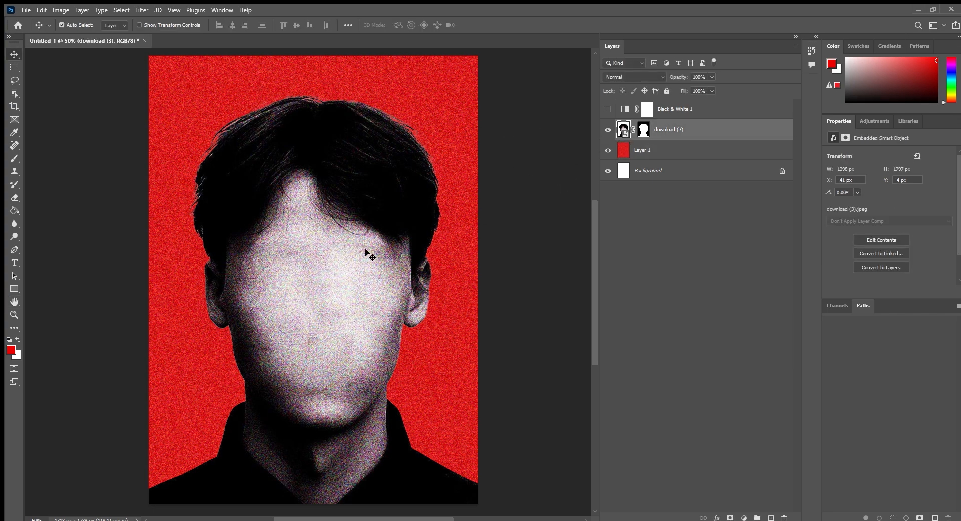
{"action": "mouse_move", "coordinate": [339, 300]}
{"action": "left_mouse_down"}
{"action": "mouse_move", "coordinate": [167, 311]}
{"action": "mouse_move", "coordinate": [329, 289]}
{"action": "left_mouse_up"}
{"action": "left_click", "coordinate": [14, 289]}
{"action": "left_click_drag", "start_coordinate": [322, 56], "coordinate": [389, 347]}
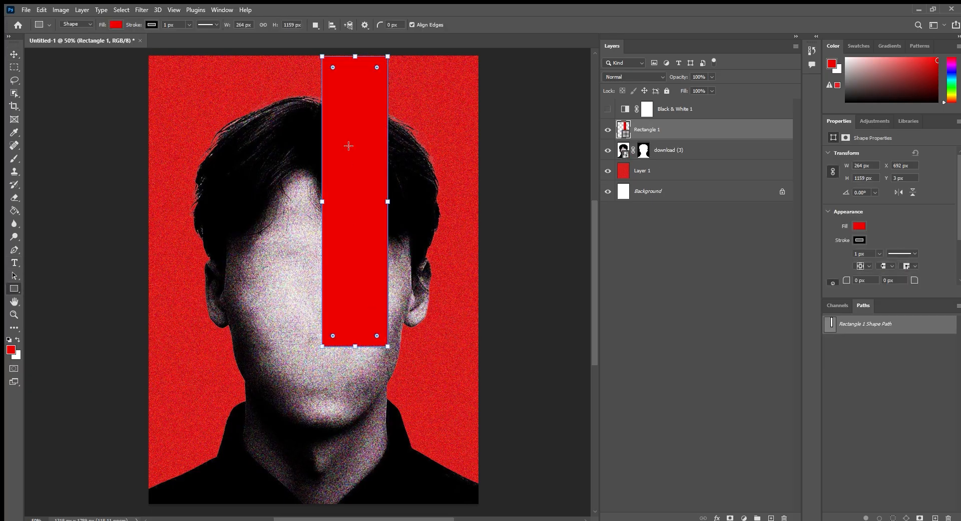
{"action": "left_click_drag", "start_coordinate": [355, 50], "coordinate": [354, 35]}
{"action": "left_click", "coordinate": [14, 54]}
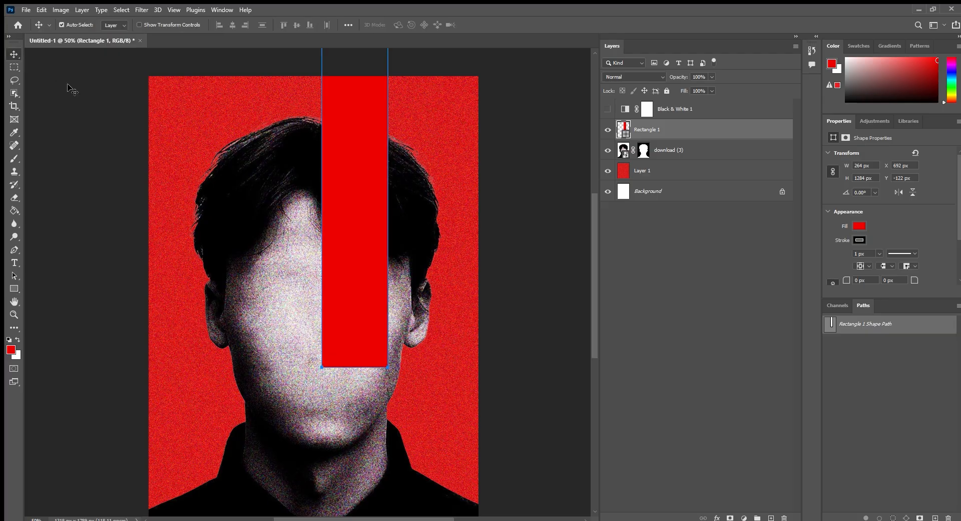
Set the red rectangle's blend mode to Color Burn and move it down over the middle of the face
{"action": "left_click", "coordinate": [113, 107]}
{"action": "left_click_drag", "start_coordinate": [347, 149], "coordinate": [351, 131]}
{"action": "mouse_move", "coordinate": [354, 175]}
{"action": "left_mouse_down"}
{"action": "mouse_move", "coordinate": [353, 139]}
{"action": "mouse_move", "coordinate": [358, 161]}
{"action": "left_mouse_up"}
{"action": "left_click", "coordinate": [644, 77]}
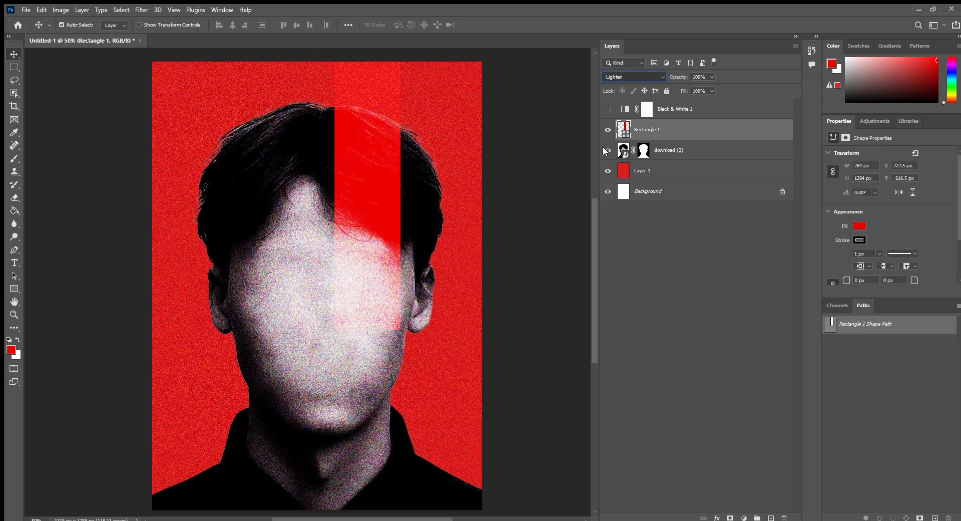
{"action": "key", "text": "Up"}
{"action": "key", "text": "Up"}
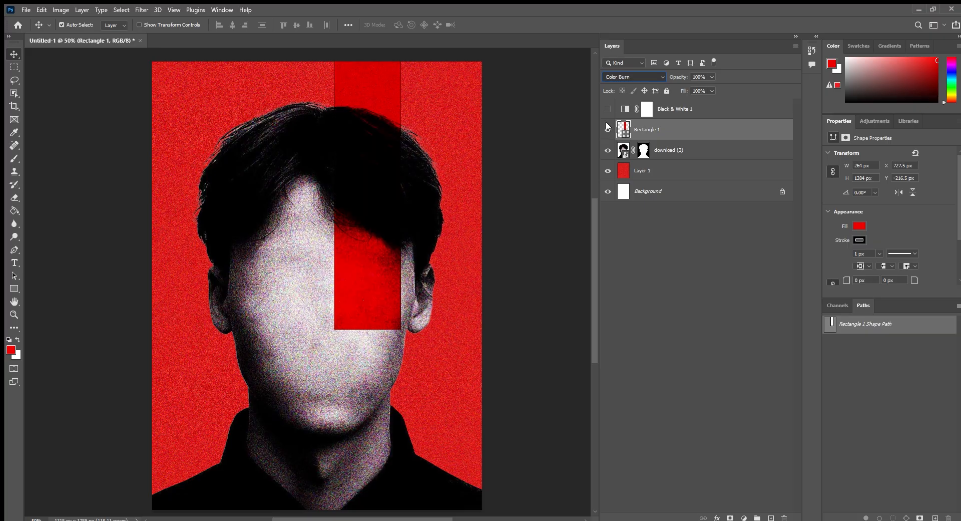
{"action": "left_click_drag", "start_coordinate": [366, 201], "coordinate": [353, 311]}
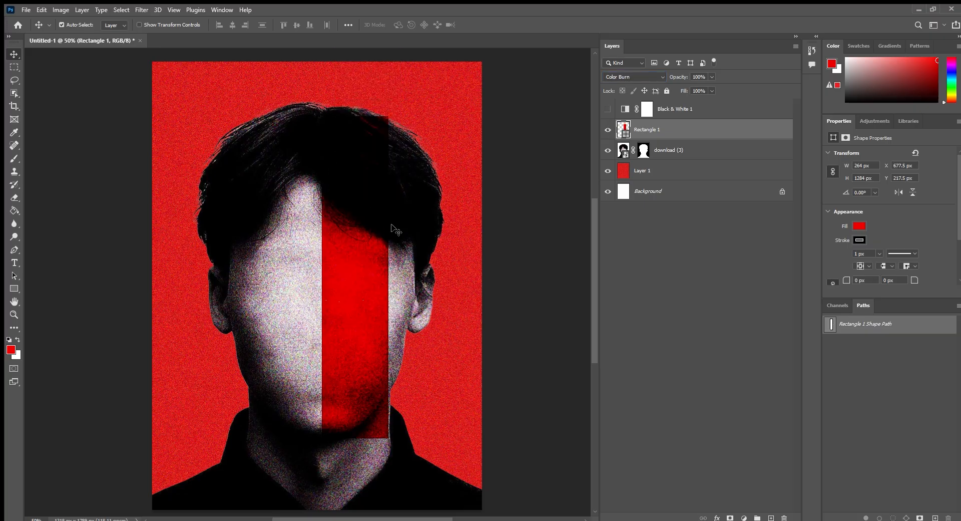
{"action": "left_click_drag", "start_coordinate": [363, 189], "coordinate": [329, 255]}
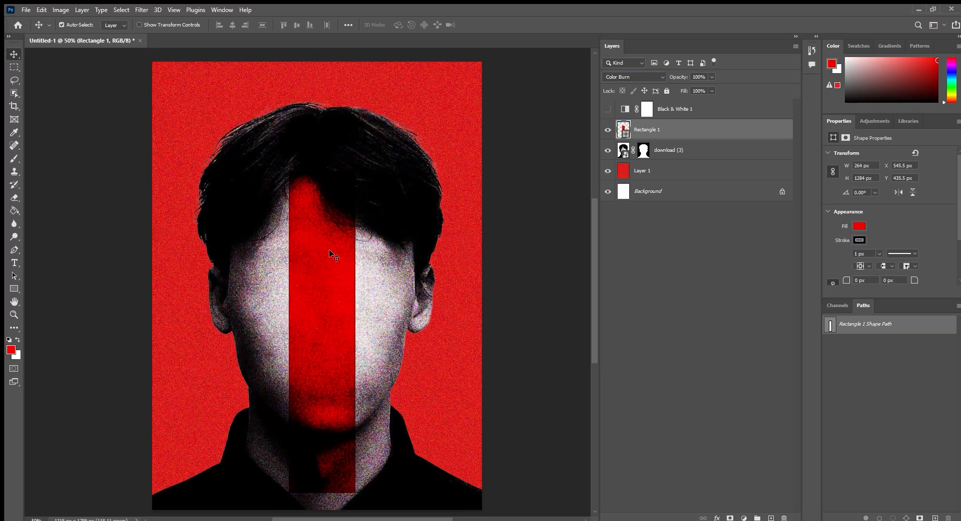
Rotate the red rectangle to about 91°, scale it to about 62% and place it across the eyes
{"action": "key", "text": "ctrl+t"}
{"action": "left_click_drag", "start_coordinate": [426, 67], "coordinate": [471, 368]}
{"action": "left_click_drag", "start_coordinate": [347, 337], "coordinate": [347, 280]}
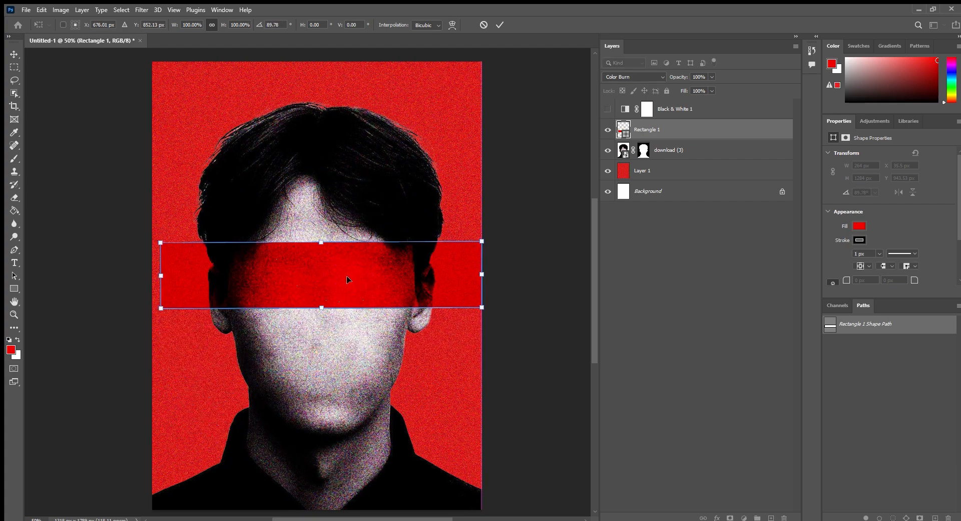
{"action": "left_click_drag", "start_coordinate": [321, 246], "coordinate": [326, 284]}
{"action": "left_click_drag", "start_coordinate": [433, 251], "coordinate": [431, 256]}
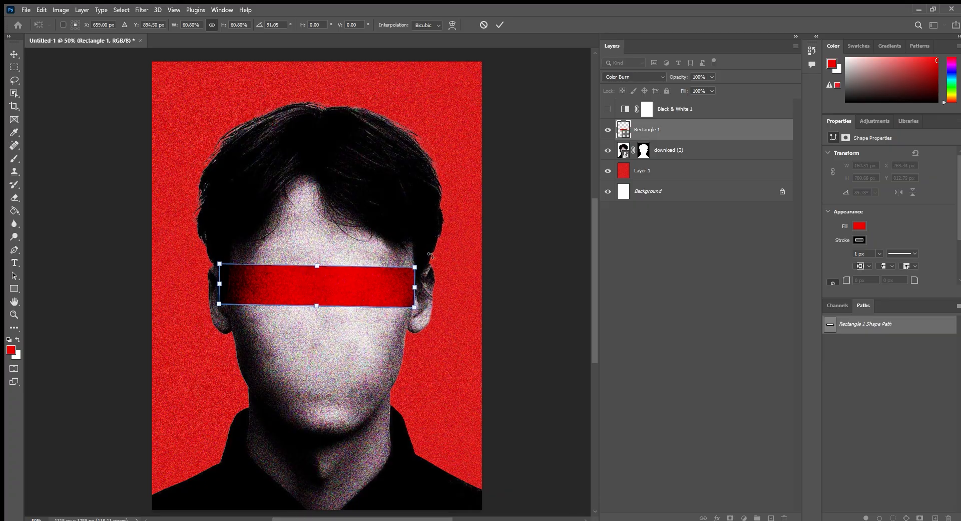
{"action": "left_click_drag", "start_coordinate": [415, 288], "coordinate": [377, 285]}
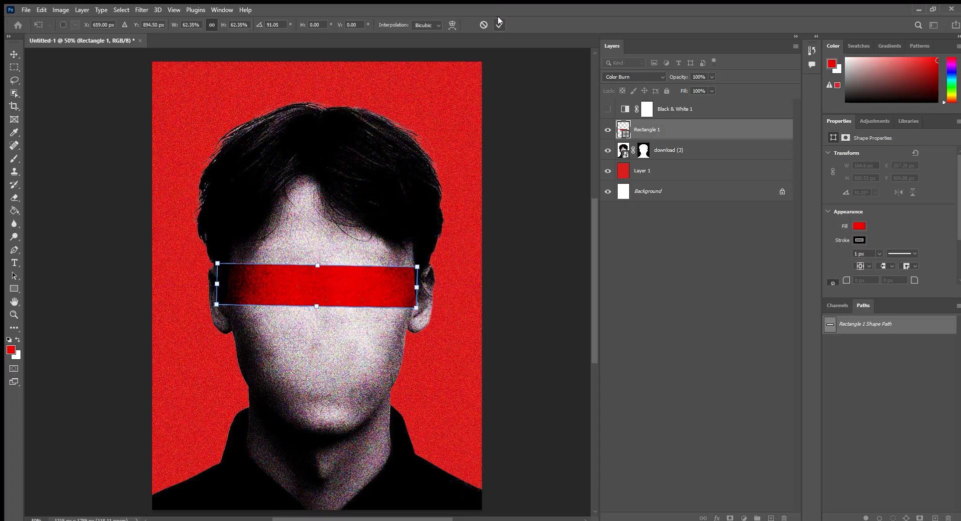
{"action": "left_click", "coordinate": [499, 25]}
Shift the red band sideways so it is centred across the face between the ears
{"action": "scroll", "coordinate": [334, 301], "scroll_direction": "up", "scroll_amount": 6}
{"action": "scroll", "coordinate": [324, 297], "scroll_direction": "down", "scroll_amount": 3}
{"action": "left_click", "coordinate": [369, 281]}
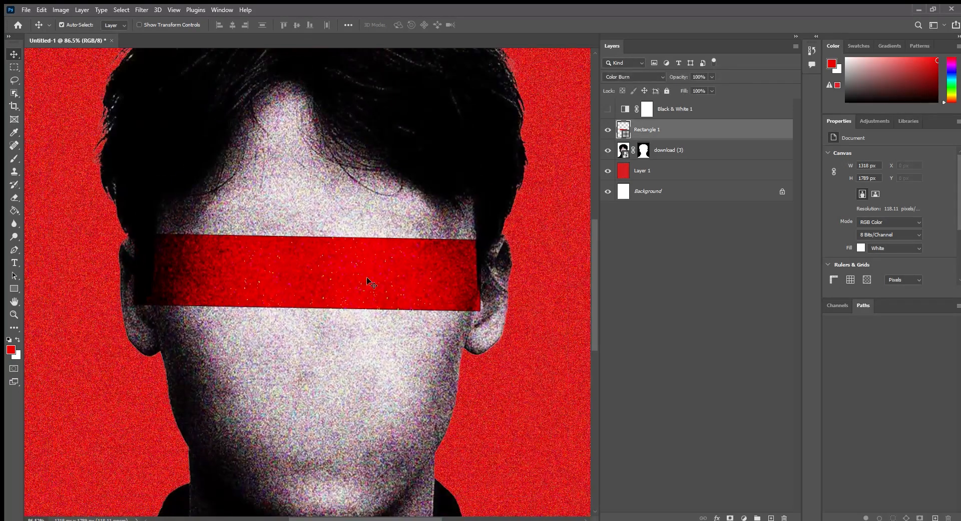
{"action": "left_click_drag", "start_coordinate": [381, 285], "coordinate": [418, 280]}
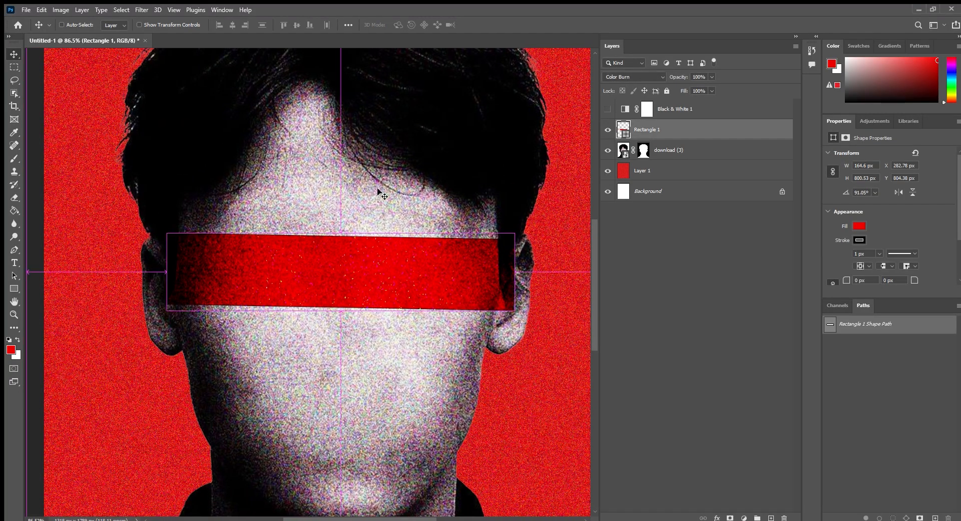
Warp the red band so its ends fit the sides of the head and its long edges curve around the face
{"action": "key", "text": "ctrl+t"}
{"action": "left_click", "coordinate": [452, 25]}
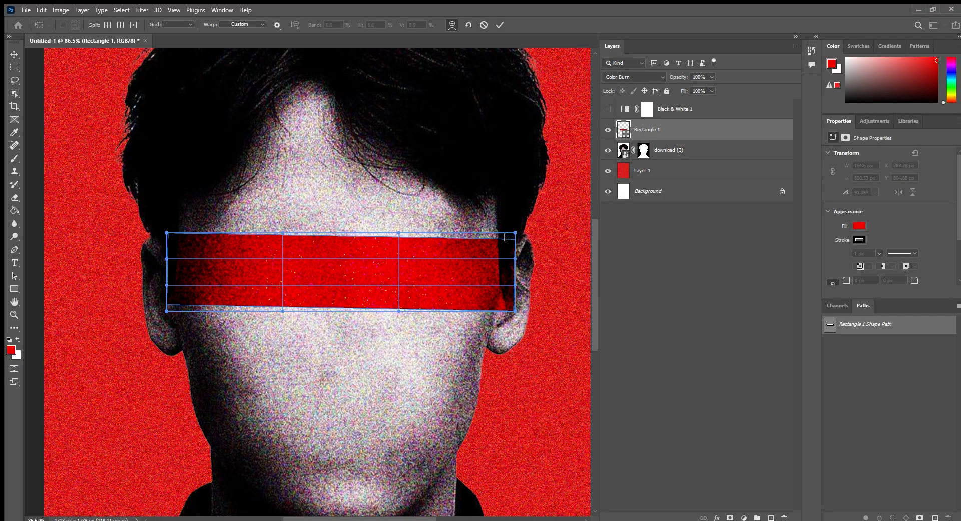
{"action": "left_click_drag", "start_coordinate": [515, 234], "coordinate": [496, 242]}
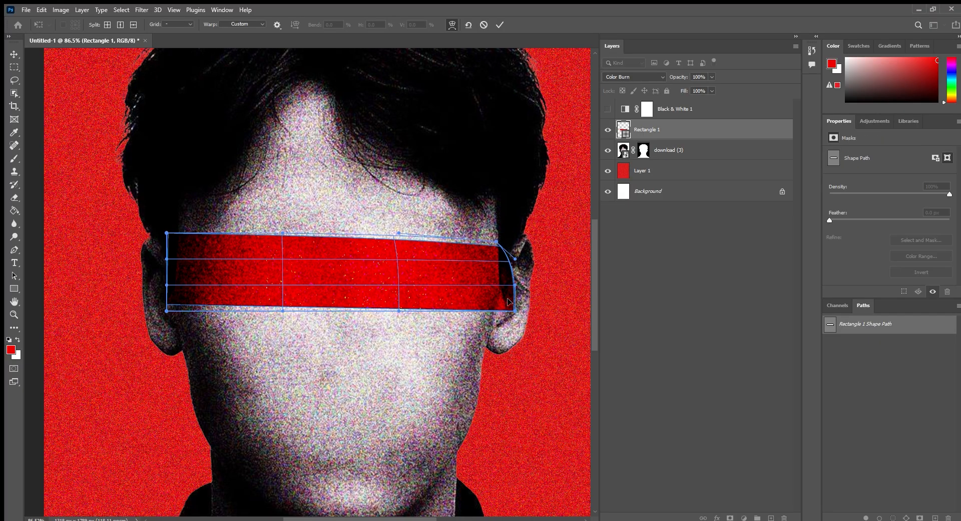
{"action": "left_click_drag", "start_coordinate": [515, 310], "coordinate": [499, 278]}
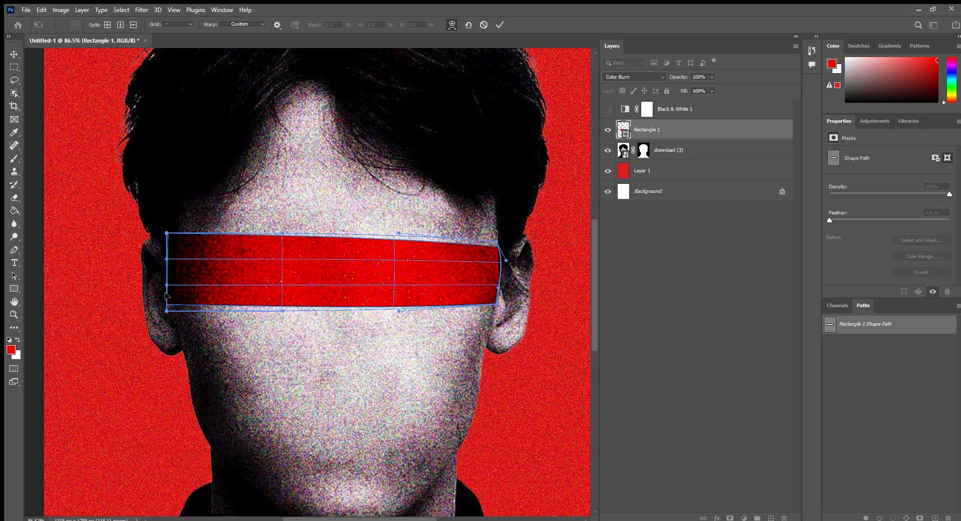
{"action": "left_click_drag", "start_coordinate": [167, 284], "coordinate": [174, 243]}
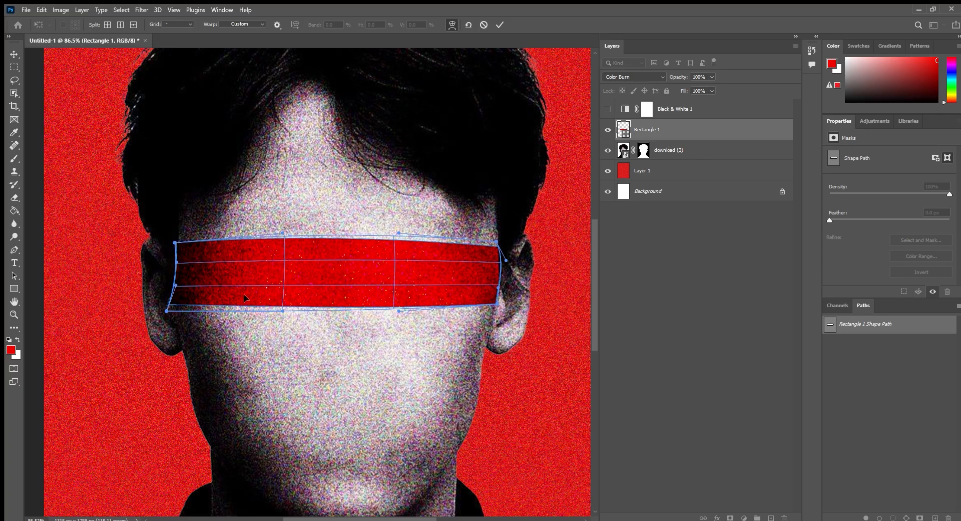
{"action": "left_click_drag", "start_coordinate": [286, 310], "coordinate": [311, 321]}
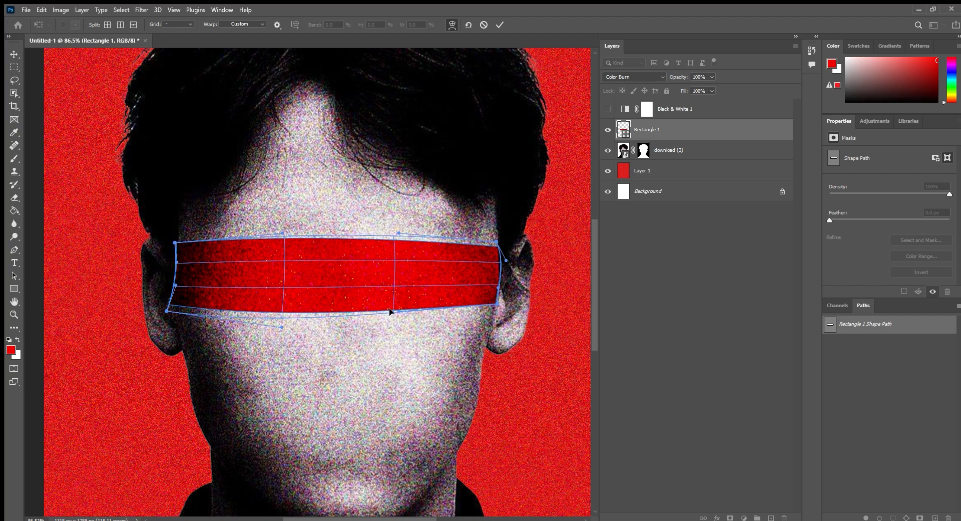
{"action": "left_click_drag", "start_coordinate": [390, 311], "coordinate": [406, 326]}
{"action": "left_click_drag", "start_coordinate": [401, 234], "coordinate": [415, 229]}
{"action": "left_click_drag", "start_coordinate": [276, 229], "coordinate": [273, 229]}
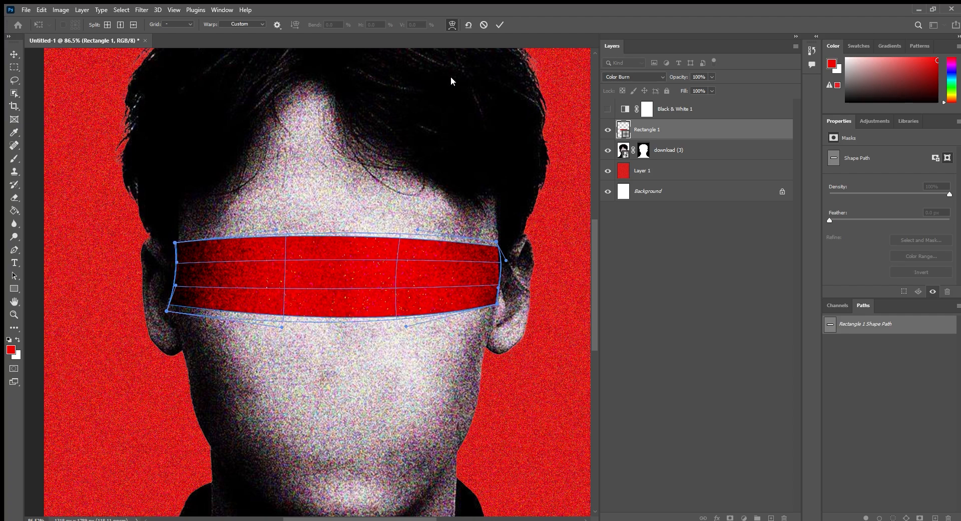
{"action": "left_click", "coordinate": [495, 23]}
Place the bare-branches image download (6) above the portrait layer at its fitted size
{"action": "left_click", "coordinate": [354, 204]}
{"action": "scroll", "coordinate": [352, 206], "scroll_direction": "down", "scroll_amount": 12}
{"action": "scroll", "coordinate": [352, 206], "scroll_direction": "up", "scroll_amount": 5}
{"action": "scroll", "coordinate": [351, 207], "scroll_direction": "down", "scroll_amount": 4}
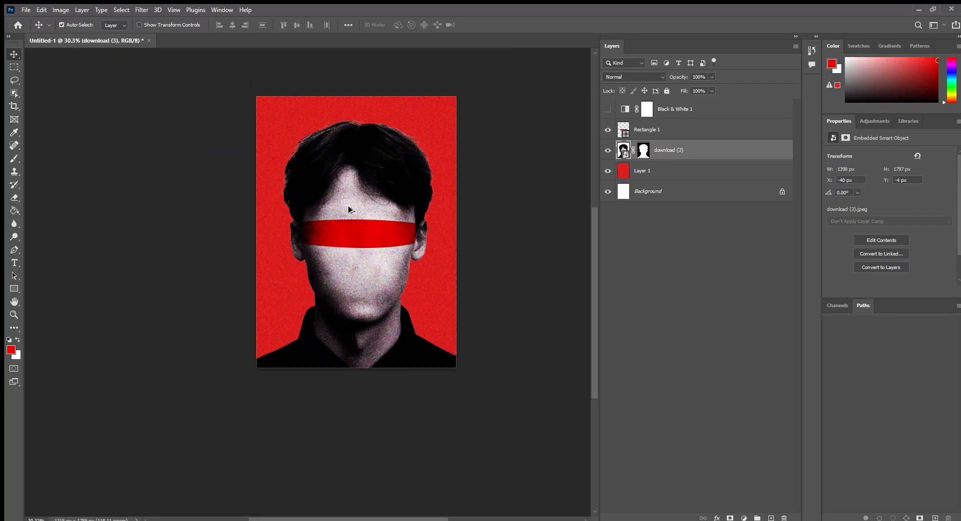
{"action": "scroll", "coordinate": [348, 207], "scroll_direction": "up", "scroll_amount": 3}
{"action": "scroll", "coordinate": [349, 206], "scroll_direction": "down", "scroll_amount": 2}
{"action": "mouse_move", "coordinate": [368, 199]}
{"action": "left_mouse_down"}
{"action": "mouse_move", "coordinate": [365, 284]}
{"action": "mouse_move", "coordinate": [366, 188]}
{"action": "left_mouse_up"}
{"action": "scroll", "coordinate": [363, 245], "scroll_direction": "up", "scroll_amount": 6}
{"action": "scroll", "coordinate": [361, 252], "scroll_direction": "down", "scroll_amount": 1}
{"action": "scroll", "coordinate": [365, 186], "scroll_direction": "down", "scroll_amount": 2}
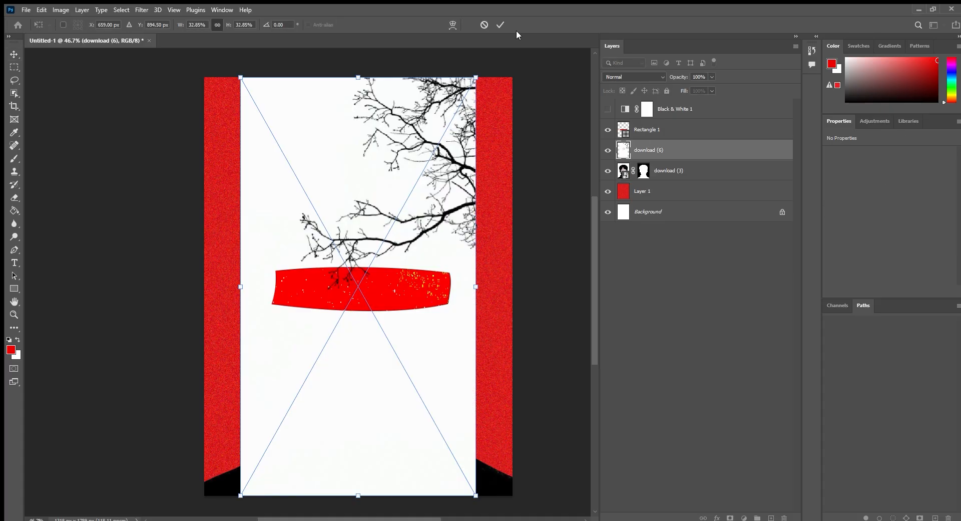
{"action": "left_click", "coordinate": [497, 23]}
Move the download (6) branch layer to the top of the layer stack and set its blend mode to Multiply
{"action": "left_click", "coordinate": [604, 150]}
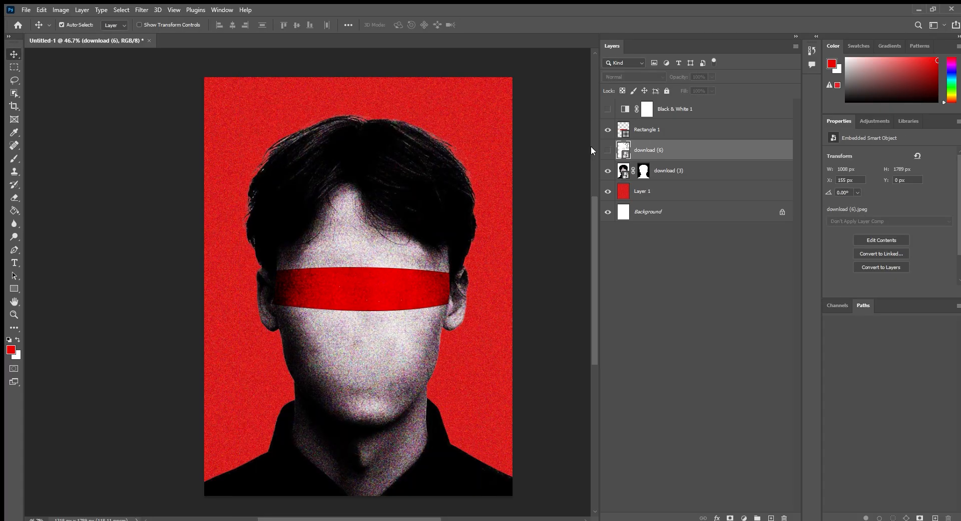
{"action": "left_click", "coordinate": [608, 150]}
{"action": "left_click_drag", "start_coordinate": [625, 149], "coordinate": [626, 101]}
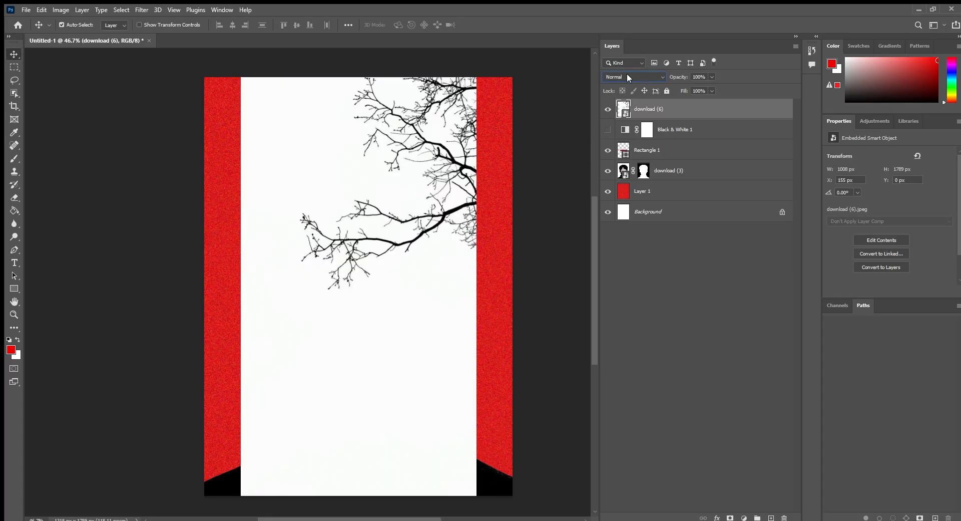
{"action": "left_click", "coordinate": [627, 76]}
{"action": "left_click", "coordinate": [624, 119]}
{"action": "key", "text": "Up"}
Shift the branches toward the poster's upper-right corner and move their layer beneath the portrait
{"action": "mouse_move", "coordinate": [466, 109]}
{"action": "left_mouse_down"}
{"action": "mouse_move", "coordinate": [498, 119]}
{"action": "mouse_move", "coordinate": [500, 103]}
{"action": "left_mouse_up"}
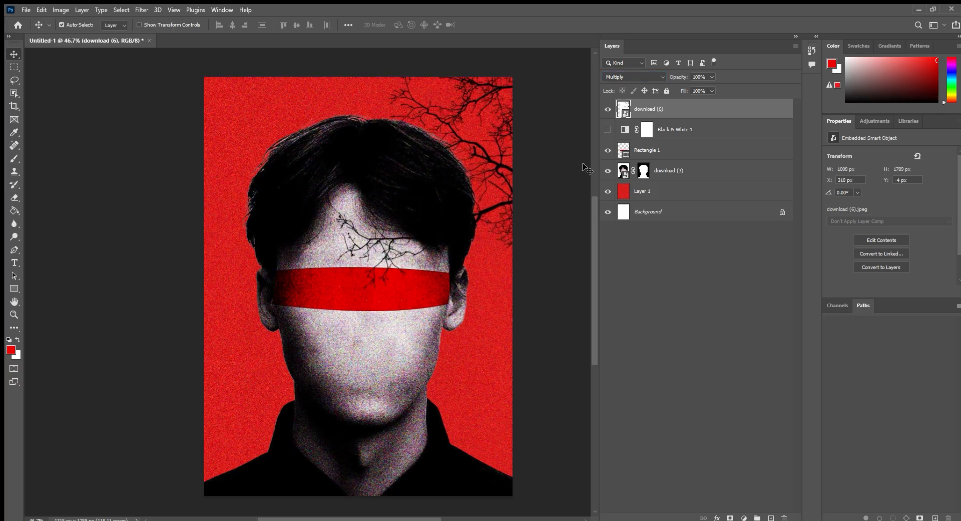
{"action": "left_click_drag", "start_coordinate": [658, 123], "coordinate": [662, 179]}
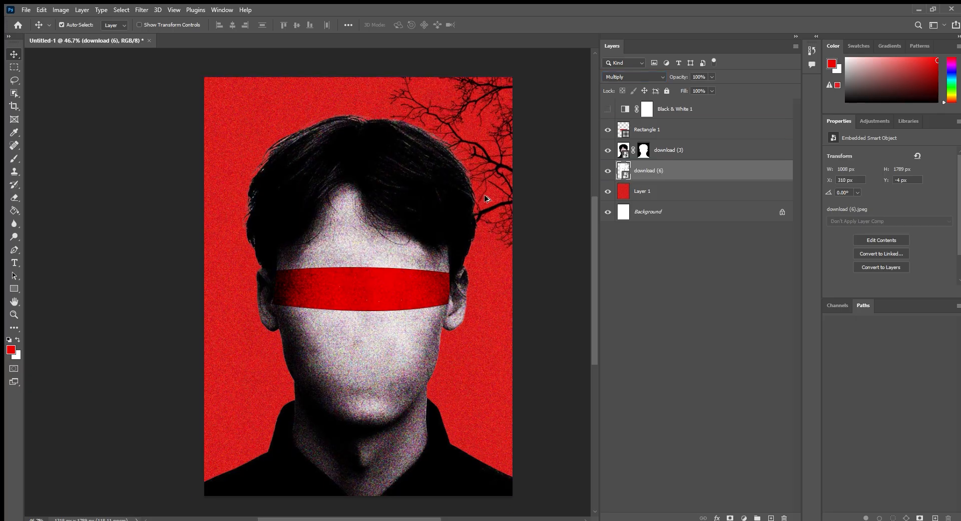
Duplicate the branch layer, position the copy in the poster's lower-left area and hide it
{"action": "left_click_drag", "start_coordinate": [486, 198], "coordinate": [231, 451]}
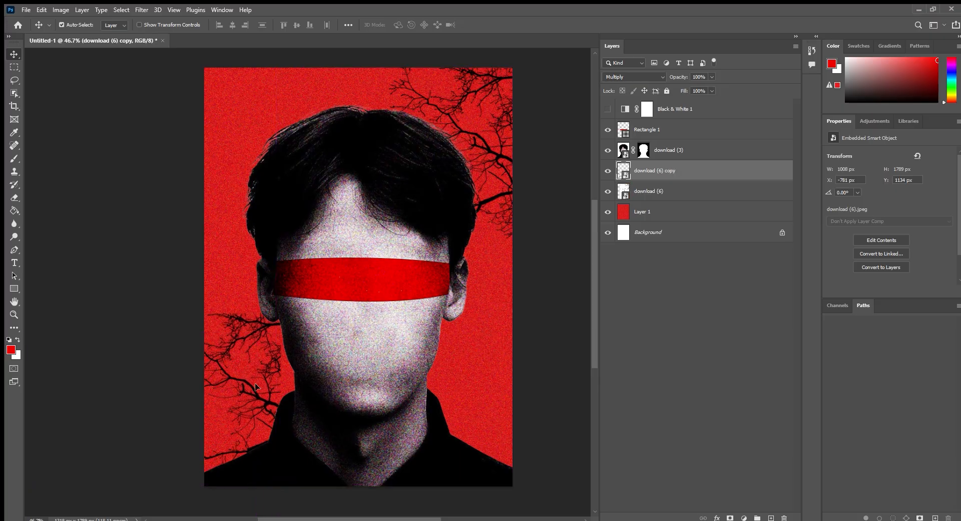
{"action": "left_click_drag", "start_coordinate": [255, 383], "coordinate": [278, 405]}
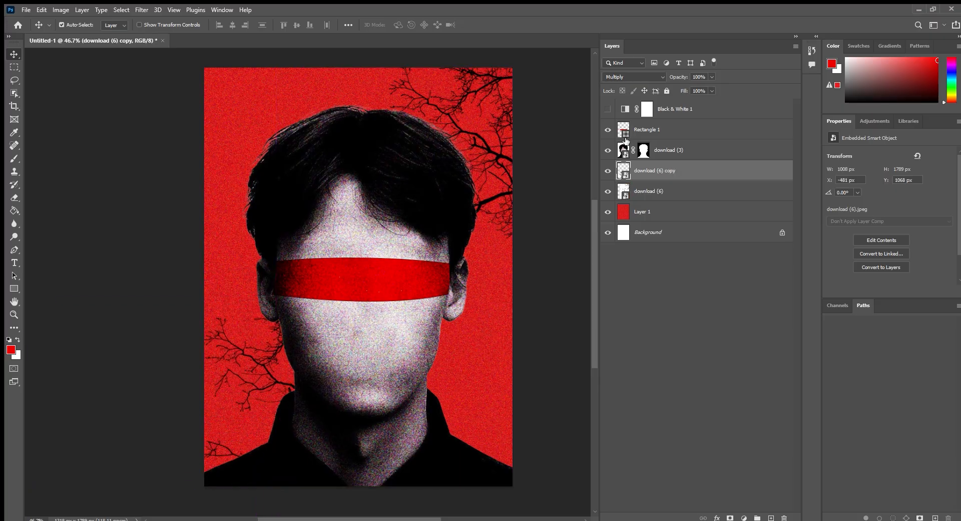
{"action": "left_click", "coordinate": [608, 171]}
Merge the red band with the masked portrait and move the merged figure left and down to about X -127 px, Y 210 px
{"action": "mouse_move", "coordinate": [404, 261]}
{"action": "left_mouse_down"}
{"action": "mouse_move", "coordinate": [352, 265]}
{"action": "mouse_move", "coordinate": [391, 266]}
{"action": "left_mouse_up"}
{"action": "left_click", "coordinate": [681, 150], "text": "shift"}
{"action": "key", "text": "ctrl+e"}
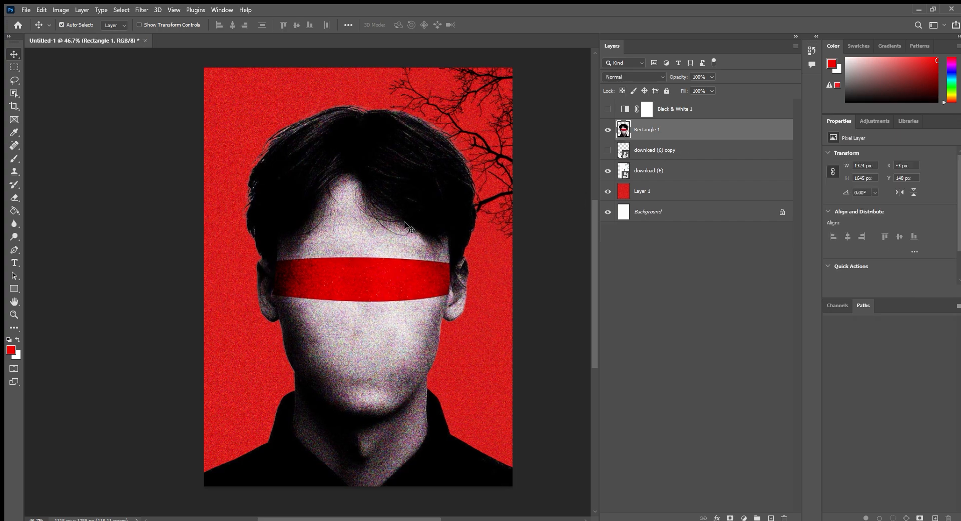
{"action": "left_click_drag", "start_coordinate": [404, 224], "coordinate": [352, 226]}
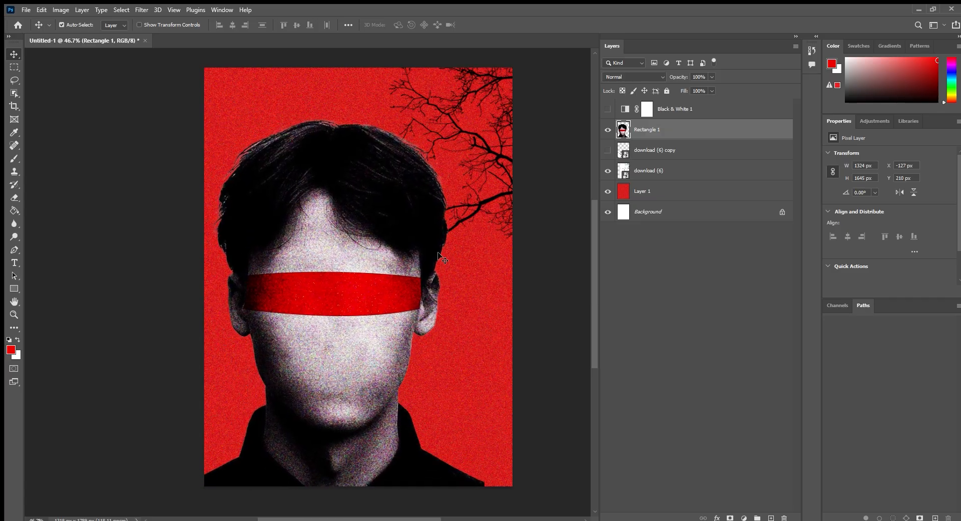
Scale the merged figure down to about 76%, settle it at the poster's lower centre and give it a Bevel & Emboss effect
{"action": "left_click_drag", "start_coordinate": [442, 256], "coordinate": [446, 257]}
{"action": "key", "text": "ctrl+t"}
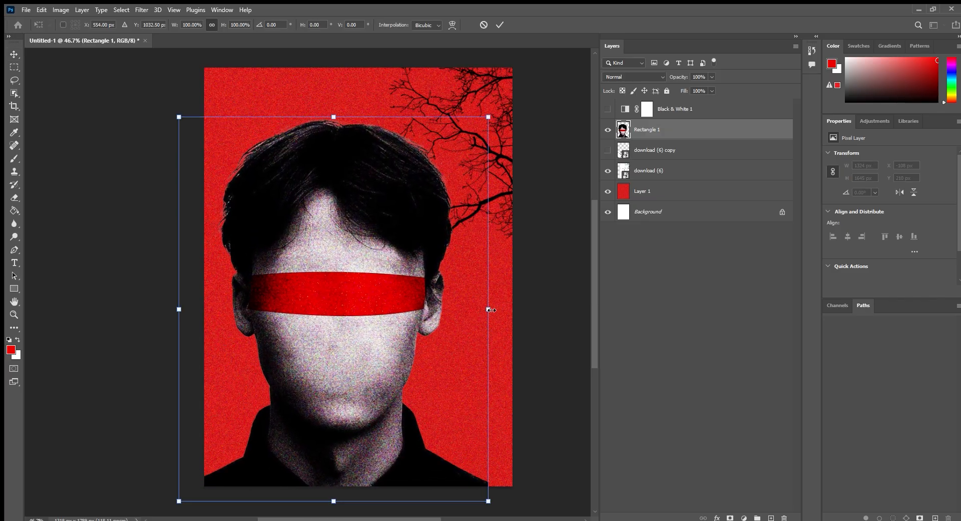
{"action": "left_click_drag", "start_coordinate": [490, 310], "coordinate": [447, 361]}
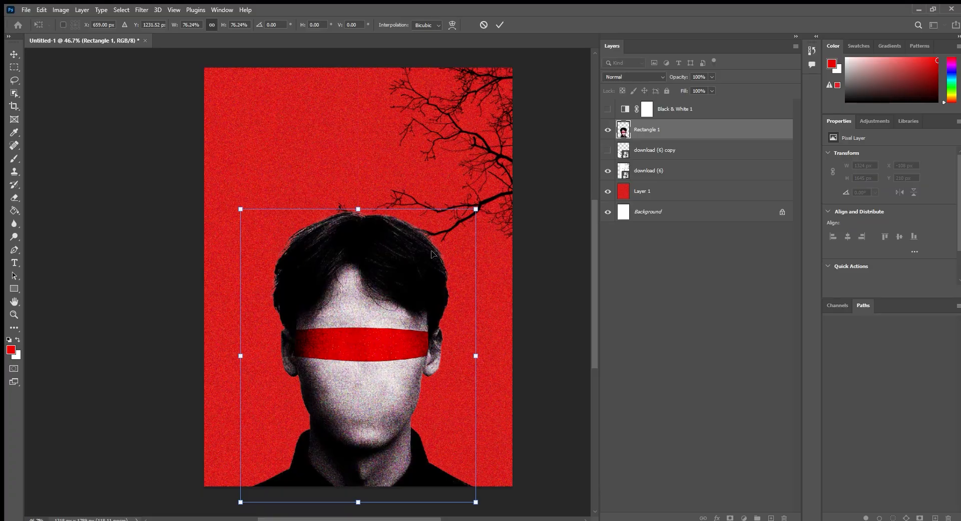
{"action": "left_click", "coordinate": [499, 24]}
{"action": "mouse_move", "coordinate": [358, 306]}
{"action": "left_mouse_down"}
{"action": "mouse_move", "coordinate": [358, 278]}
{"action": "mouse_move", "coordinate": [359, 309]}
{"action": "left_mouse_up"}
{"action": "key", "text": "h"}
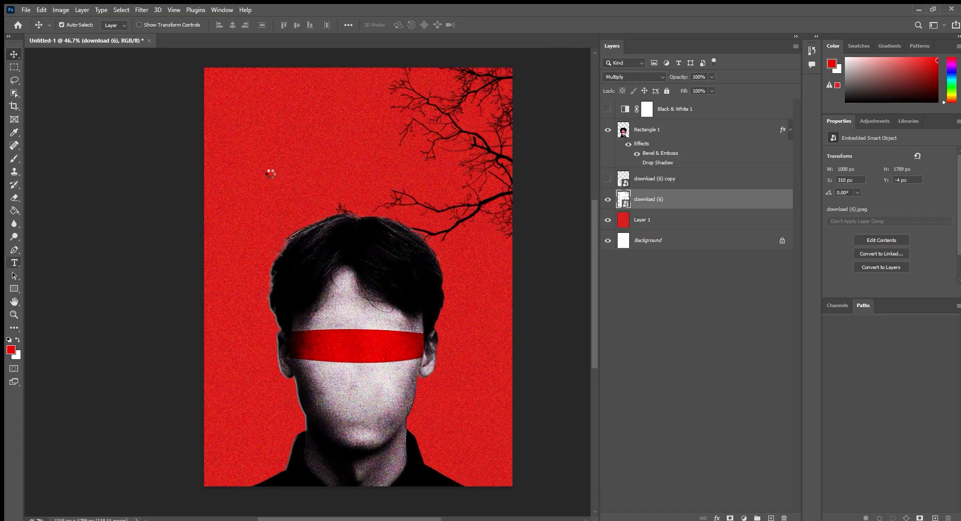
Add the centred title "I AM NOT MAN" in Poppins Regular above the head and shift it so the whole line fits on the poster
{"action": "key", "text": "t"}
{"action": "left_click", "coordinate": [320, 145]}
{"action": "key", "text": "BackSpace"}
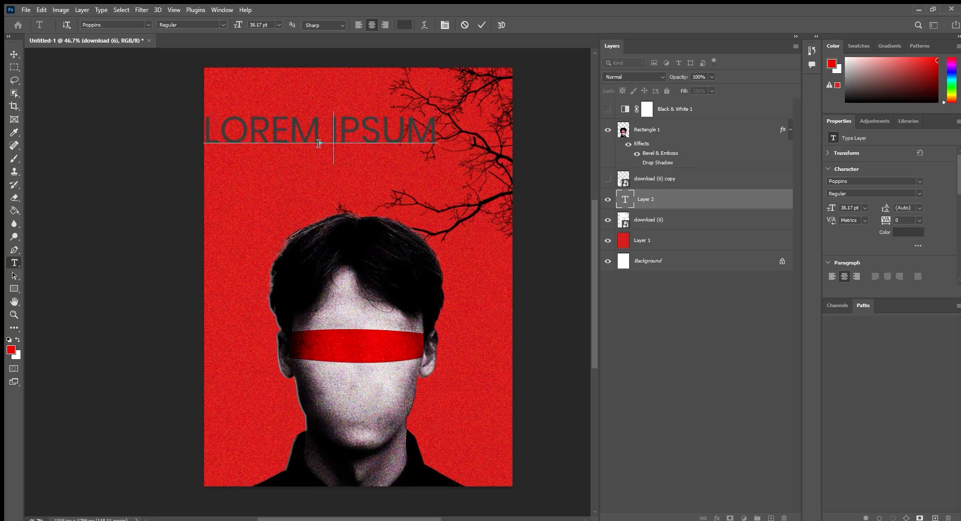
{"action": "type", "text": "N"}
{"action": "key", "text": "BackSpace"}
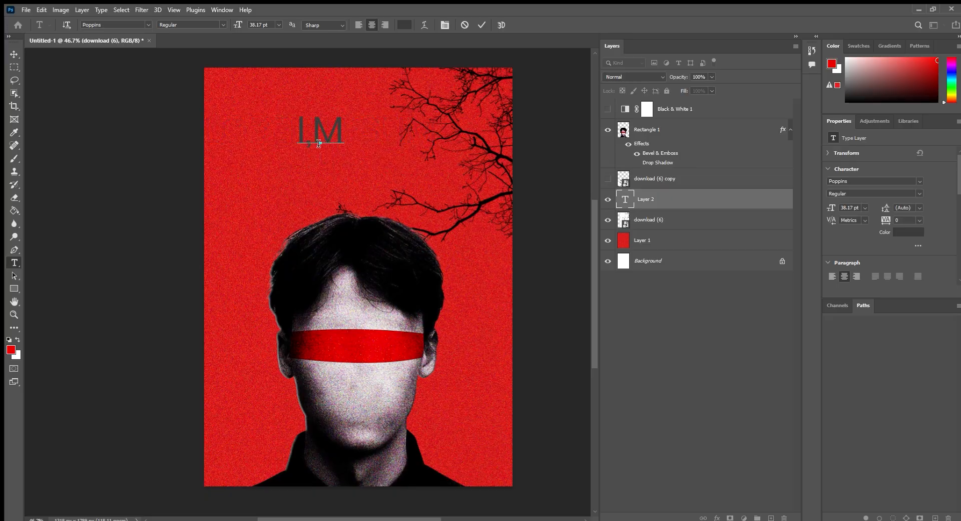
{"action": "type", "text": "I,M"}
{"action": "key", "text": "BackSpace"}
{"action": "type", "text": "AM NOT"}
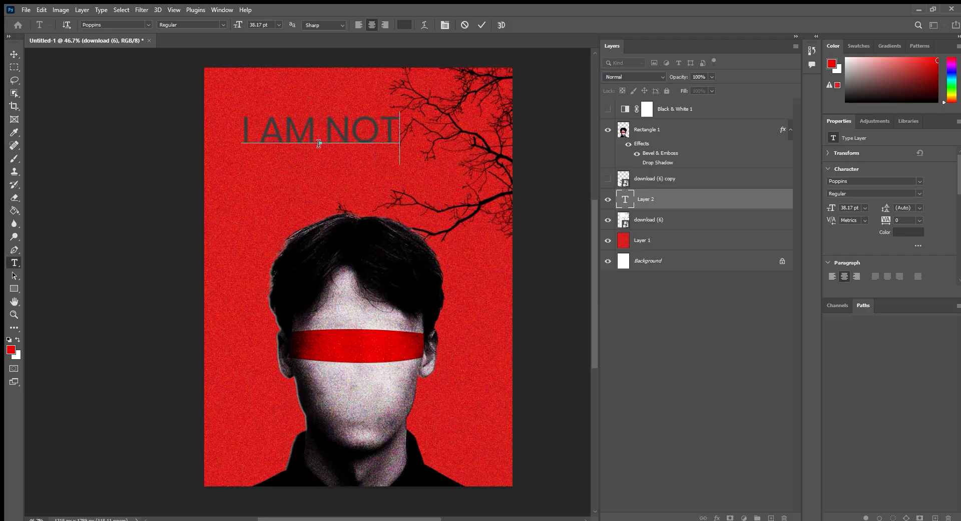
{"action": "type", "text": " MAN"}
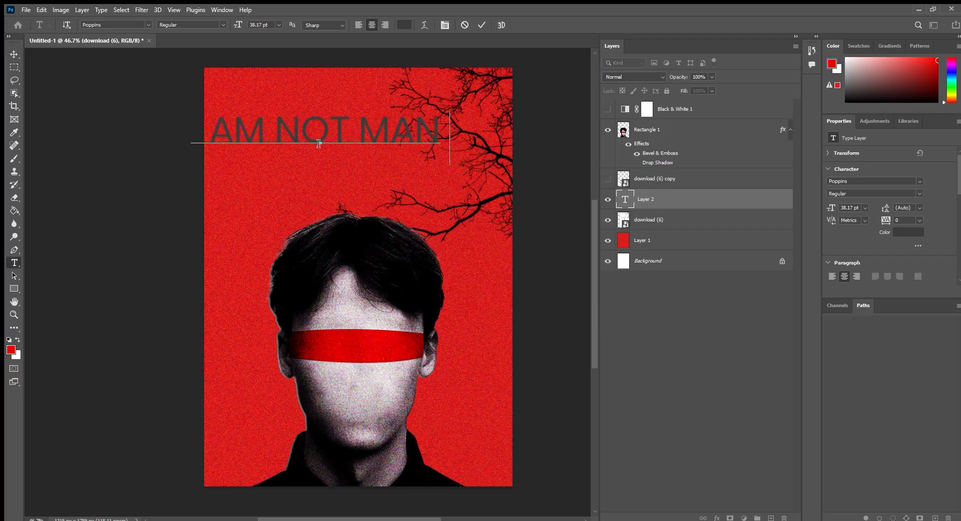
{"action": "left_click", "coordinate": [481, 25]}
{"action": "left_click", "coordinate": [14, 54]}
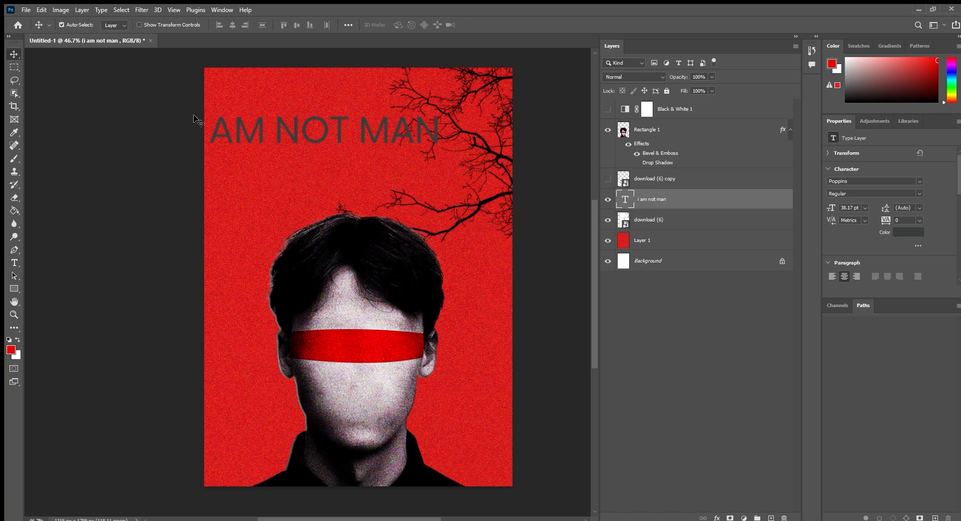
{"action": "left_click_drag", "start_coordinate": [258, 131], "coordinate": [308, 137]}
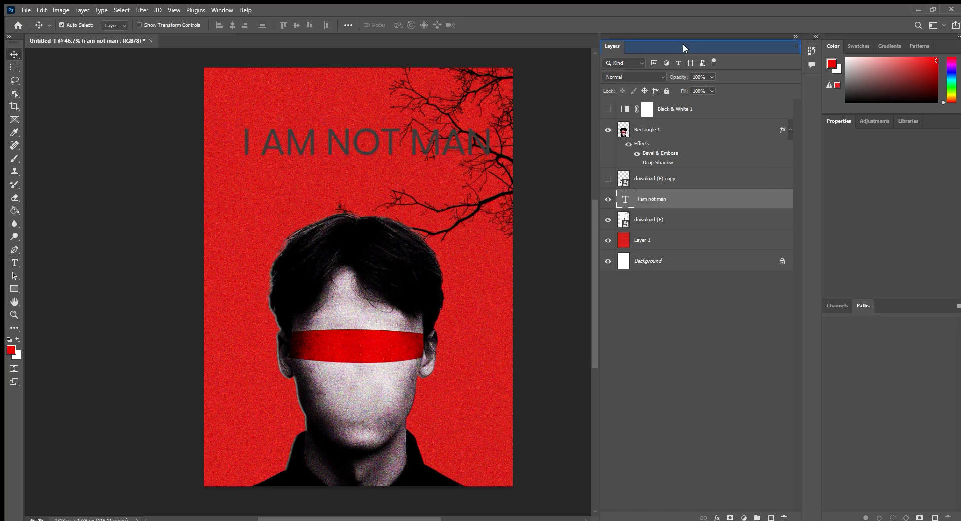
Browse fonts for the "I AM NOT MAN" title and set it to Berosong
{"action": "left_click_drag", "start_coordinate": [802, 101], "coordinate": [797, 100]}
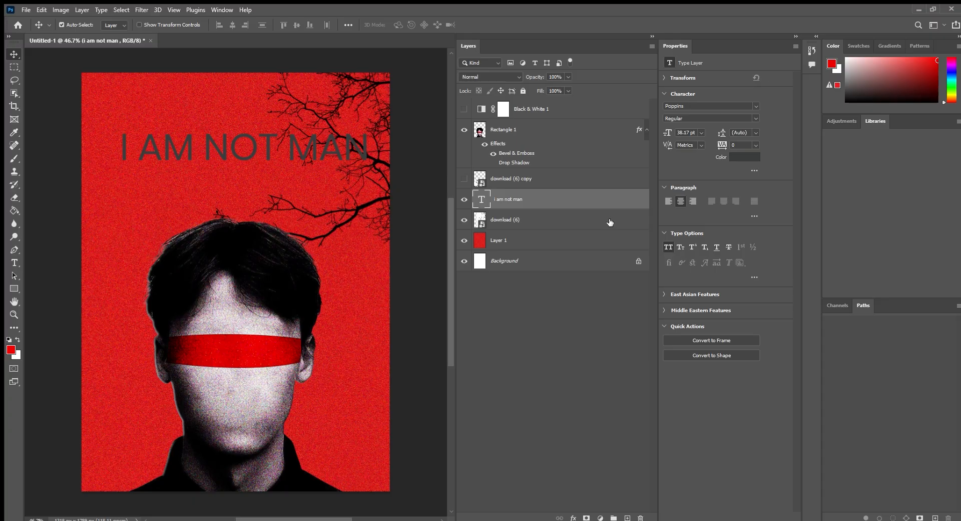
{"action": "left_click", "coordinate": [754, 105]}
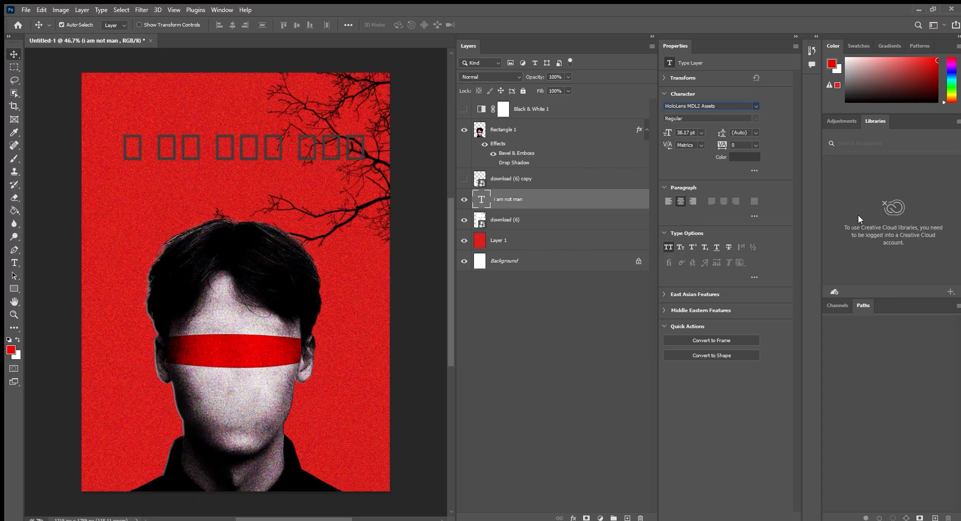
{"action": "key", "text": "Down"}
{"action": "key", "text": "Down"}
{"action": "key", "text": "Down"}
{"action": "key", "text": "Down"}
{"action": "key", "text": "Down"}
{"action": "key", "text": "Down"}
{"action": "key", "text": "Down"}
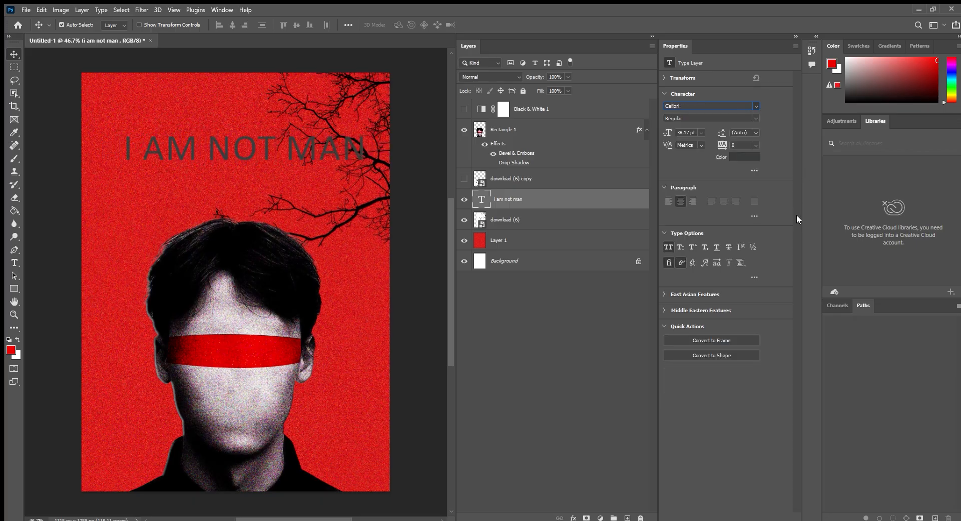
{"action": "key", "text": "Up"}
{"action": "key", "text": "Return"}
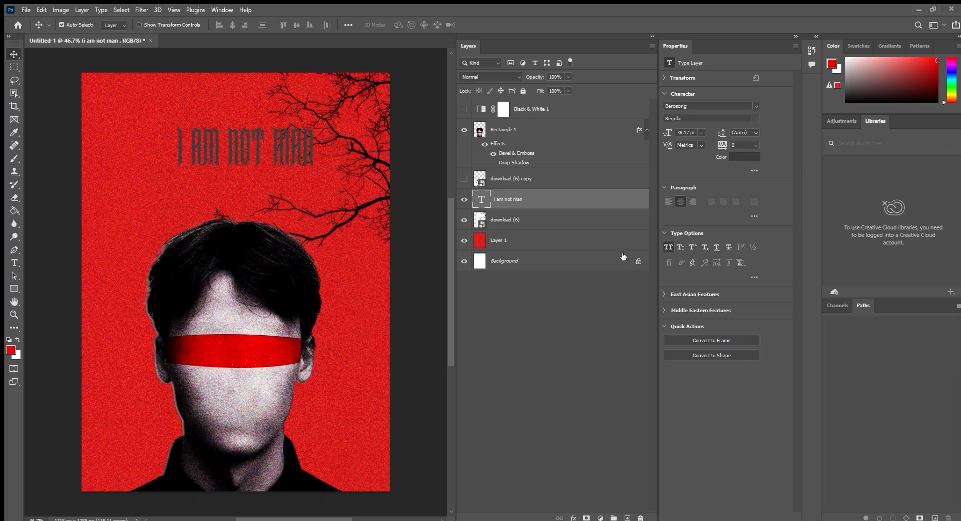
Change the title's text colour to near white
{"action": "left_click", "coordinate": [667, 295]}
{"action": "left_click", "coordinate": [664, 364]}
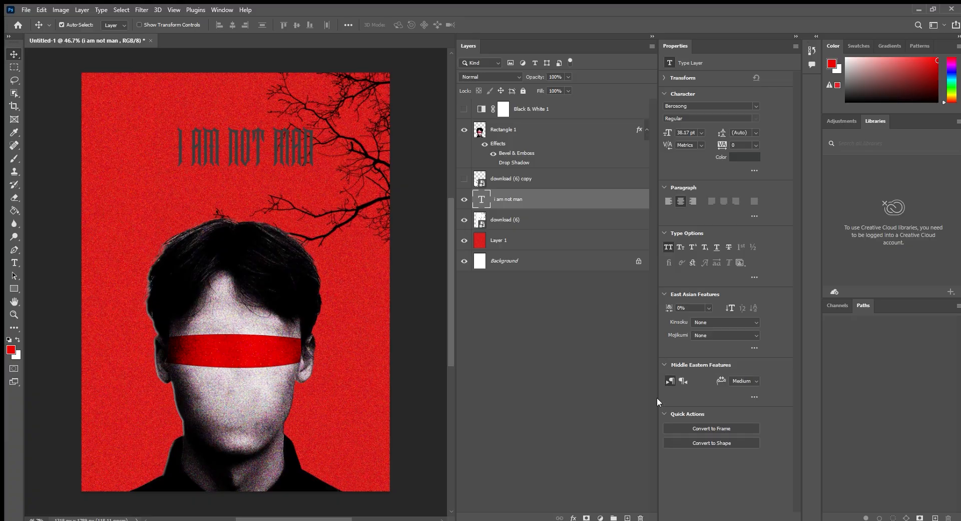
{"action": "left_click", "coordinate": [754, 155]}
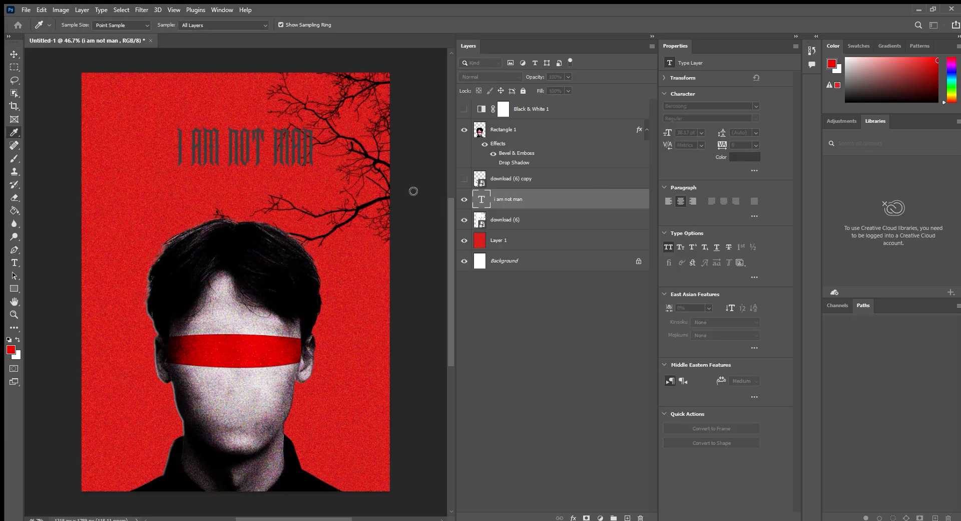
{"action": "left_click", "coordinate": [577, 118]}
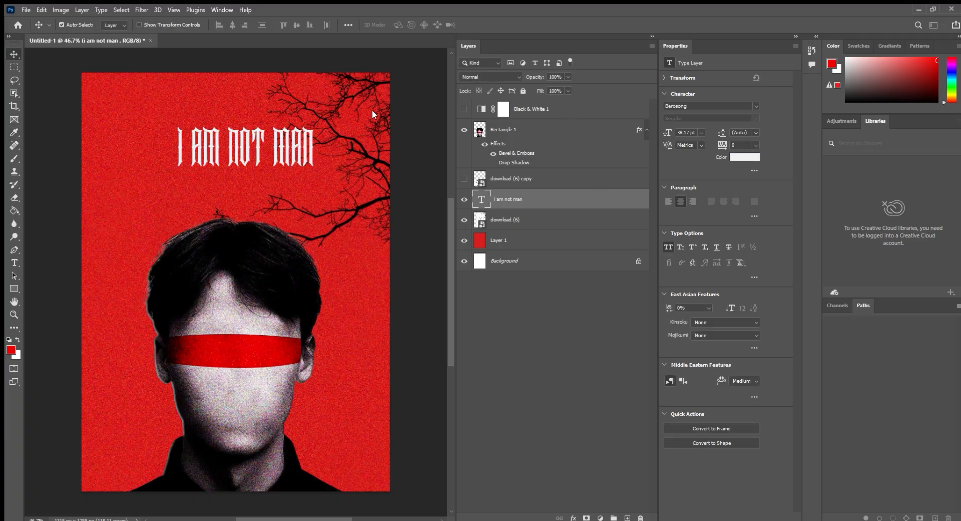
Enlarge the title to about 69.41 pt and centre it across the upper part of the poster above the head
{"action": "left_click_drag", "start_coordinate": [206, 144], "coordinate": [165, 144]}
{"action": "left_click_drag", "start_coordinate": [257, 145], "coordinate": [406, 146]}
{"action": "key", "text": "ctrl+t"}
{"action": "left_click_drag", "start_coordinate": [311, 148], "coordinate": [254, 151]}
{"action": "left_click", "coordinate": [500, 25]}
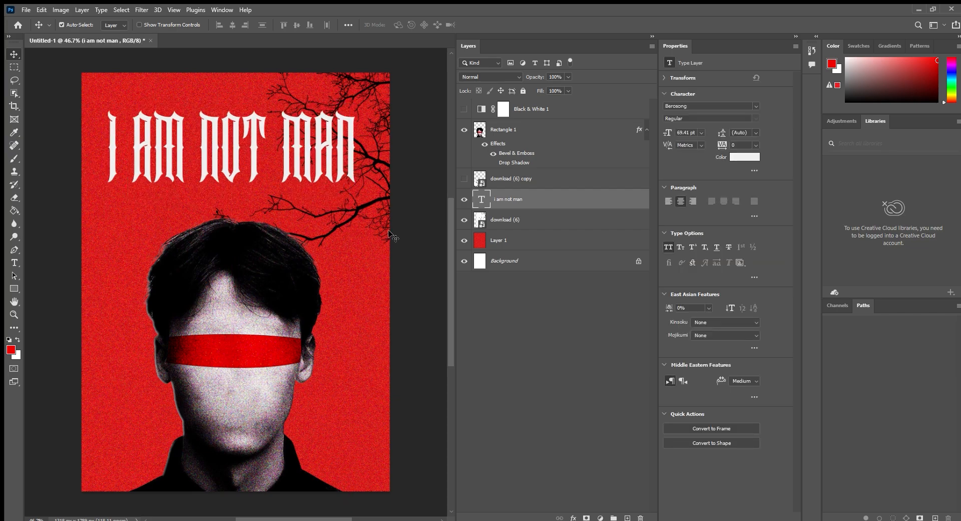
{"action": "left_click", "coordinate": [394, 232]}
{"action": "left_click", "coordinate": [251, 174]}
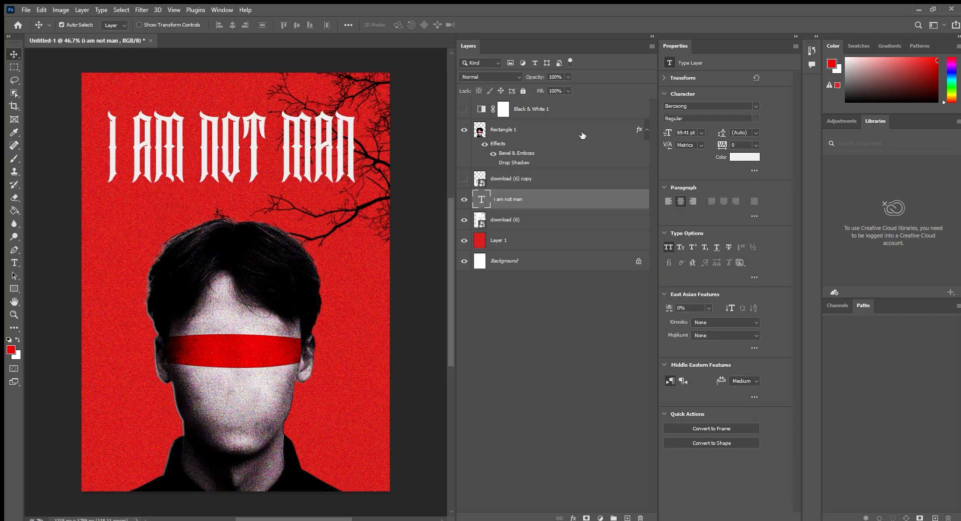
{"action": "left_click", "coordinate": [752, 106]}
{"action": "key", "text": "Down"}
{"action": "key", "text": "Down"}
{"action": "key", "text": "Down"}
{"action": "key", "text": "Down"}
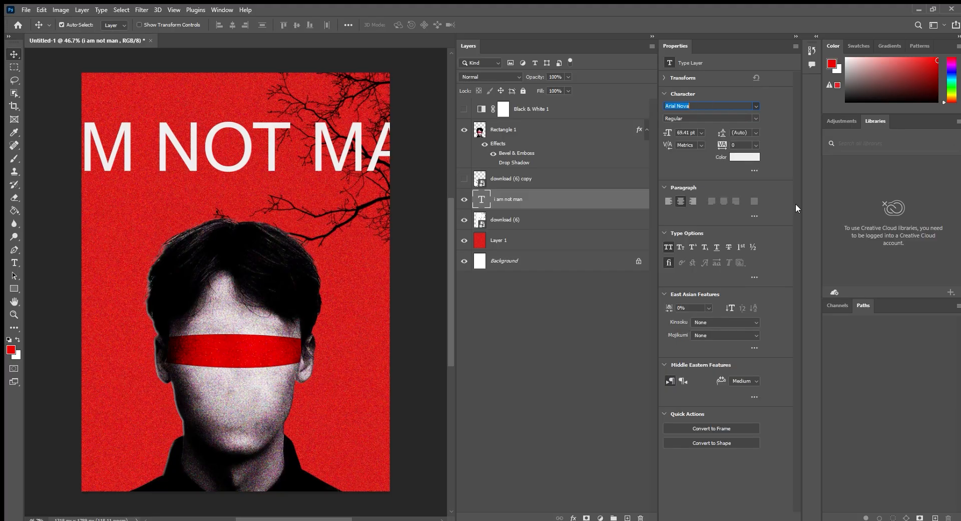
{"action": "key", "text": "Escape"}
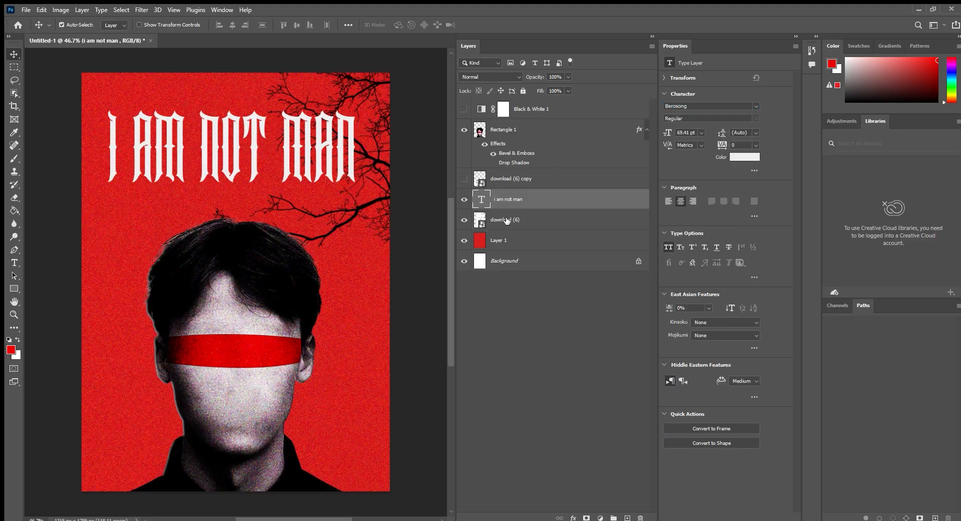
Move the title layer beneath the download (6) branch layer and give the title a crisp, offset dark Drop Shadow effect
{"action": "left_click_drag", "start_coordinate": [523, 209], "coordinate": [526, 231]}
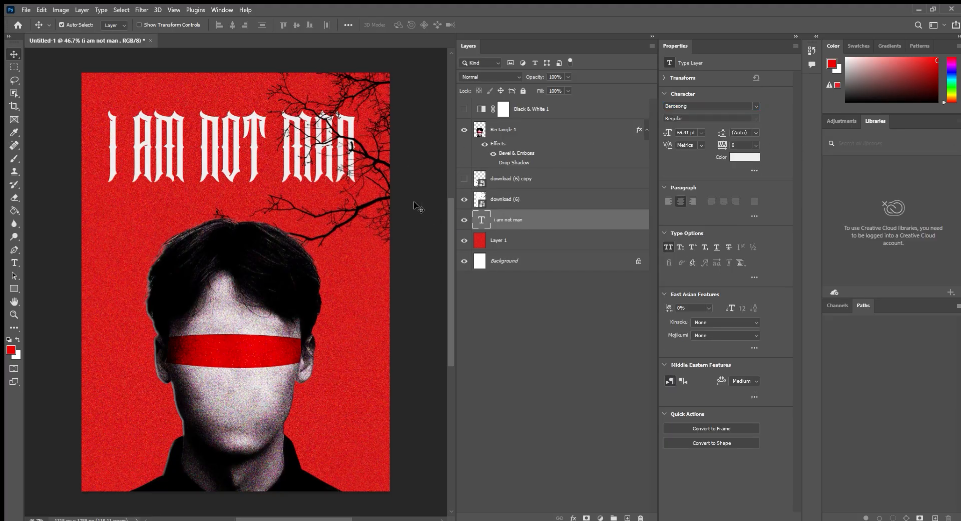
{"action": "left_click", "coordinate": [229, 150]}
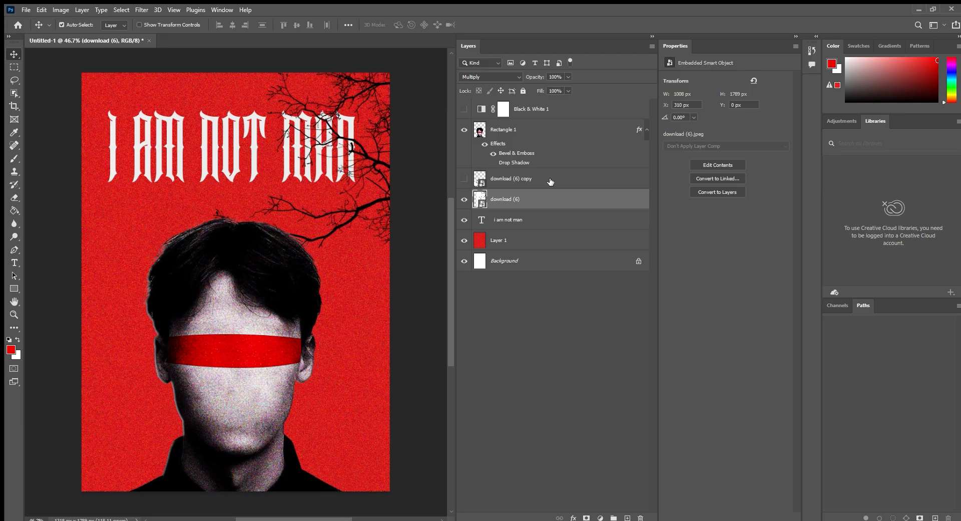
{"action": "left_click", "coordinate": [538, 221]}
{"action": "key", "text": "h"}
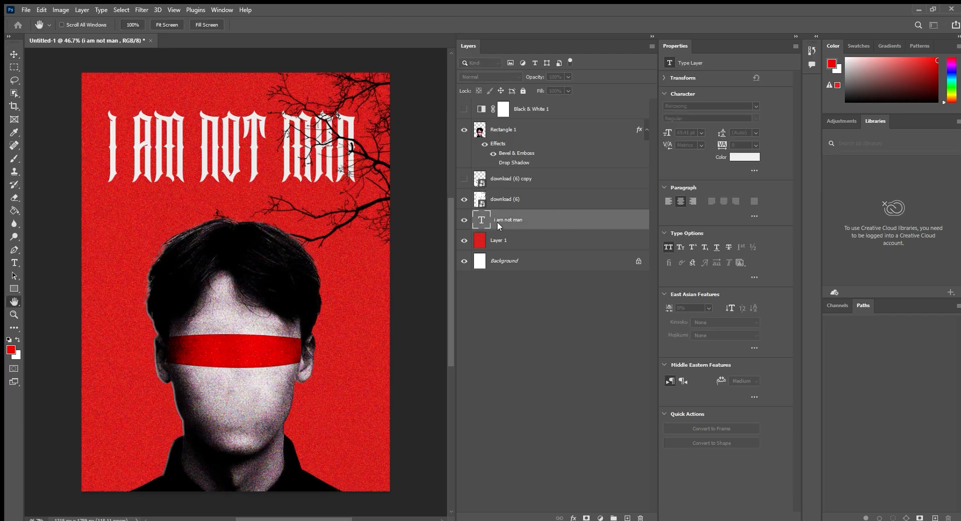
{"action": "left_click", "coordinate": [545, 272]}
{"action": "key", "text": "i"}
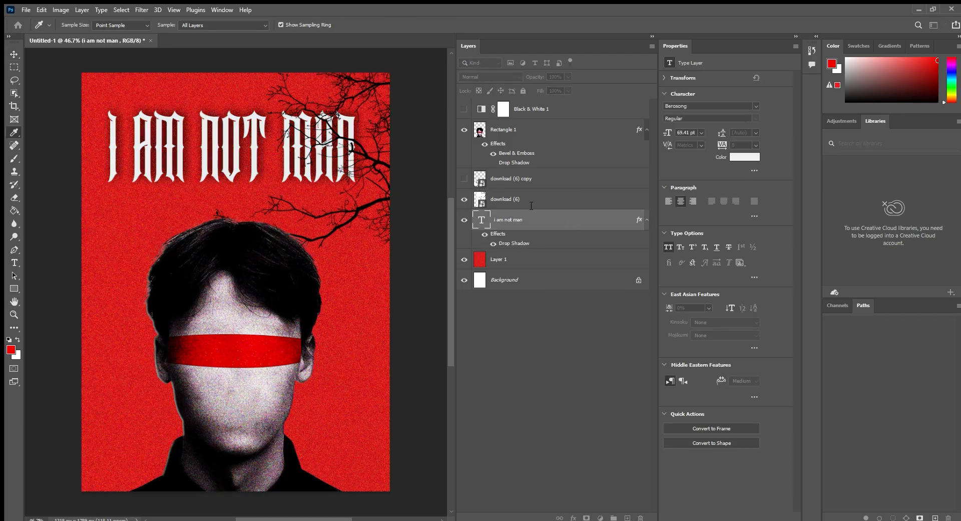
{"action": "left_click", "coordinate": [578, 118]}
{"action": "mouse_move", "coordinate": [673, 175]}
{"action": "left_mouse_down"}
{"action": "mouse_move", "coordinate": [719, 173]}
{"action": "mouse_move", "coordinate": [654, 183]}
{"action": "mouse_move", "coordinate": [673, 186]}
{"action": "left_mouse_up"}
{"action": "left_click", "coordinate": [823, 105]}
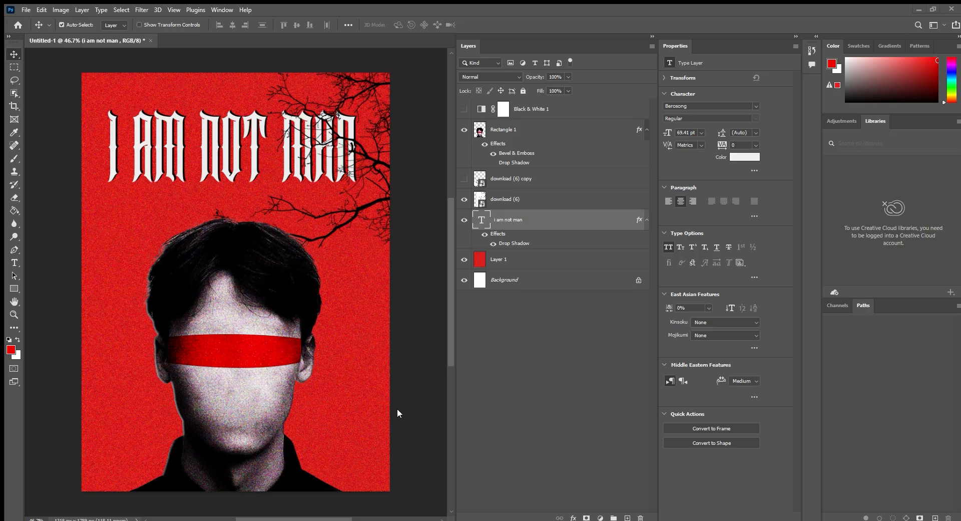
Place the falling-figures image directly above the title layer and shift it to X -19 px, Y -25 px
{"action": "left_click", "coordinate": [485, 24]}
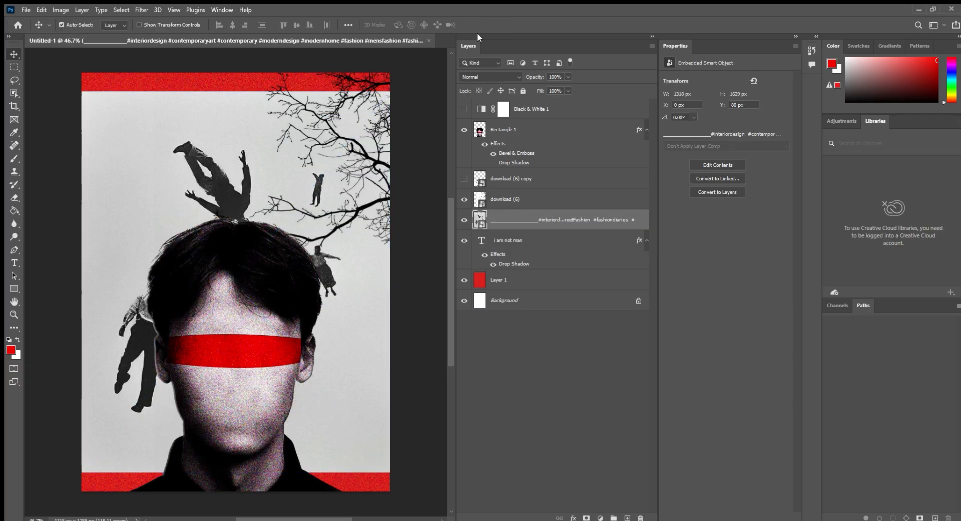
{"action": "mouse_move", "coordinate": [228, 126]}
{"action": "left_mouse_down"}
{"action": "mouse_move", "coordinate": [227, 110]}
{"action": "mouse_move", "coordinate": [225, 120]}
{"action": "left_mouse_up"}
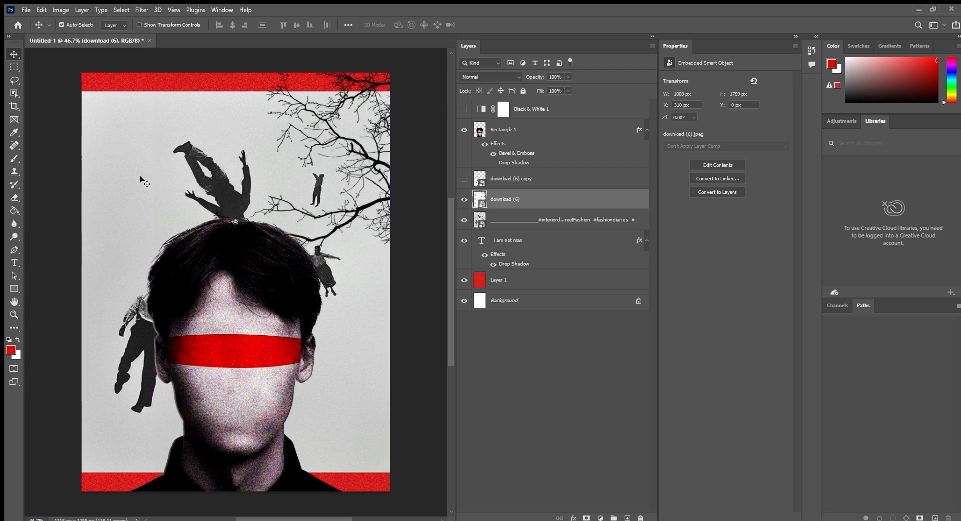
{"action": "left_click", "coordinate": [351, 224]}
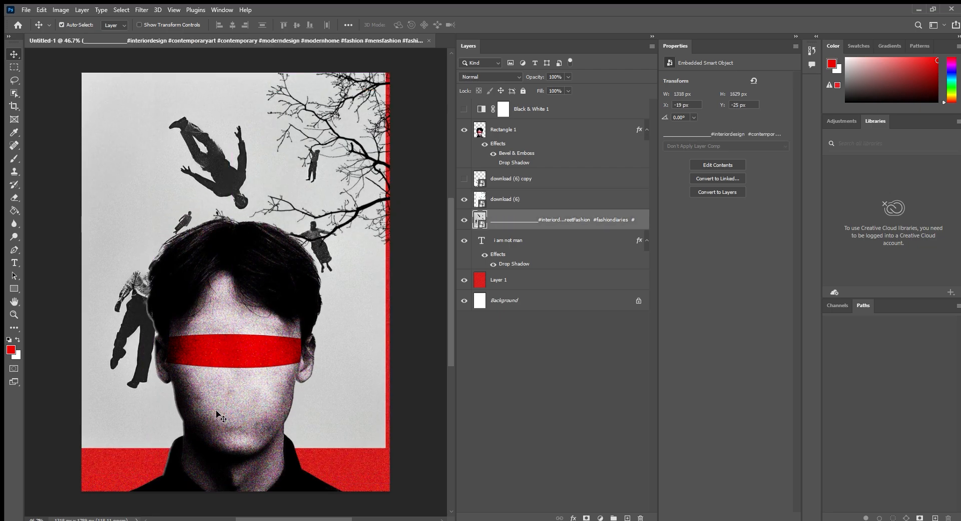
Undo the accidental move of the download (6) branch layer and lock that layer completely
{"action": "left_click_drag", "start_coordinate": [338, 429], "coordinate": [346, 425]}
{"action": "key", "text": "ctrl+z"}
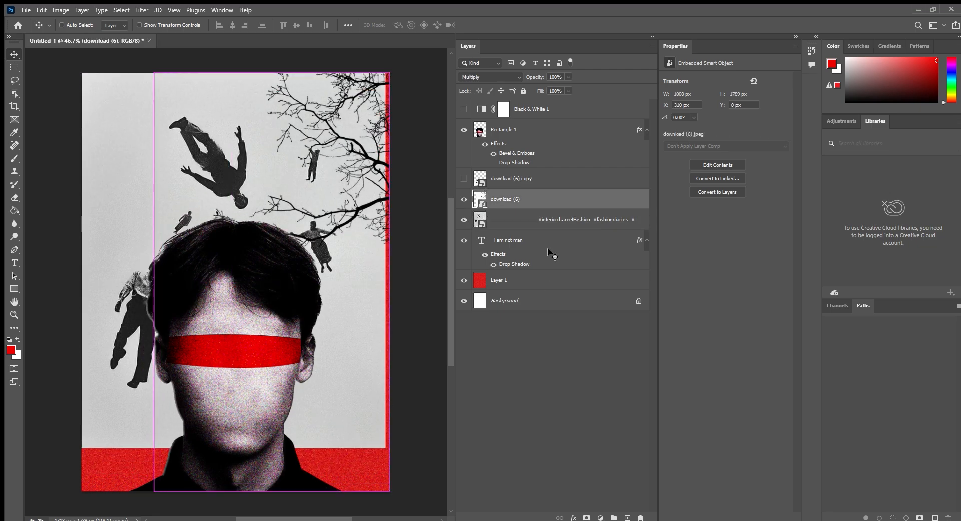
{"action": "left_click", "coordinate": [512, 91]}
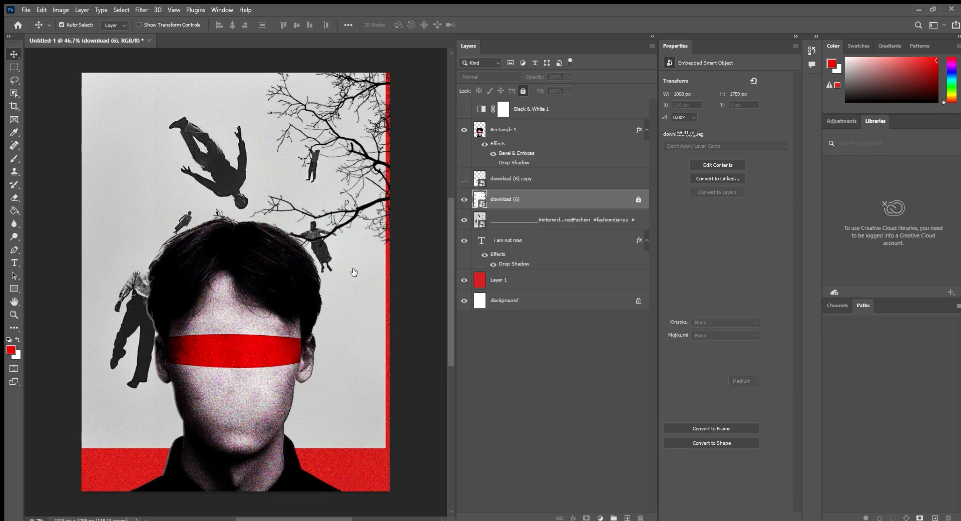
Scale the falling-figures image to about 47.29% so it covers the poster, centred at X -84 px, Y 0 px
{"action": "left_click", "coordinate": [529, 239]}
{"action": "left_click", "coordinate": [539, 221]}
{"action": "left_click_drag", "start_coordinate": [334, 325], "coordinate": [332, 350]}
{"action": "key", "text": "ctrl+t"}
{"action": "left_click_drag", "start_coordinate": [235, 93], "coordinate": [235, 75]}
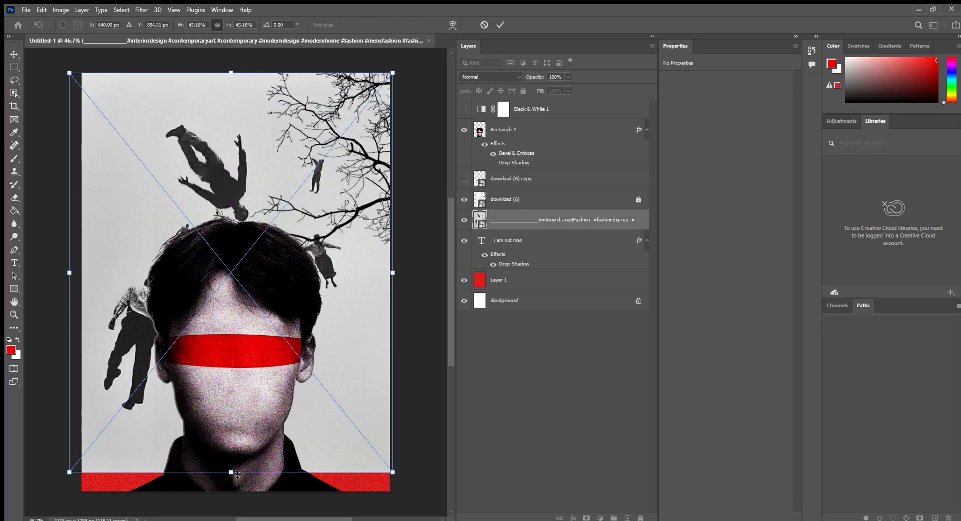
{"action": "left_click_drag", "start_coordinate": [237, 475], "coordinate": [237, 495]}
{"action": "mouse_move", "coordinate": [287, 438]}
{"action": "left_mouse_down"}
{"action": "mouse_move", "coordinate": [287, 421]}
{"action": "mouse_move", "coordinate": [287, 438]}
{"action": "left_mouse_up"}
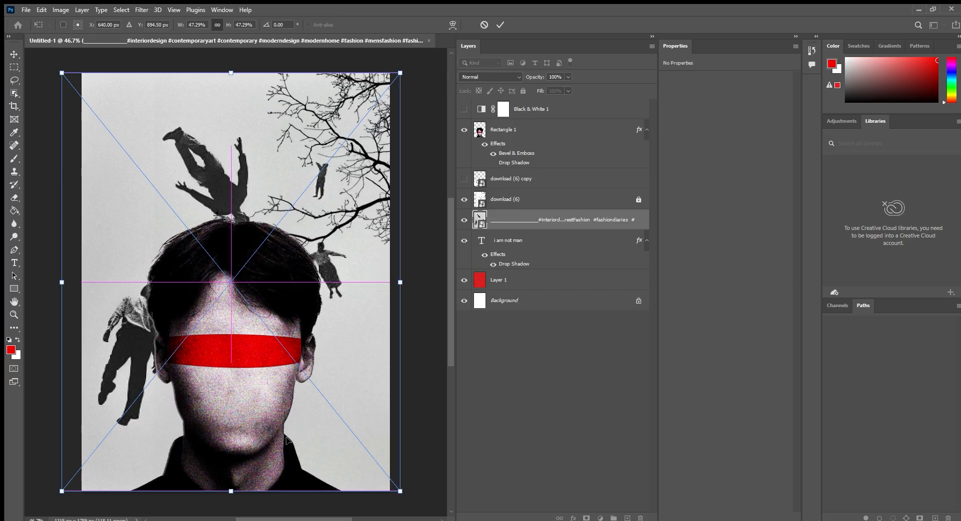
{"action": "left_click", "coordinate": [500, 24]}
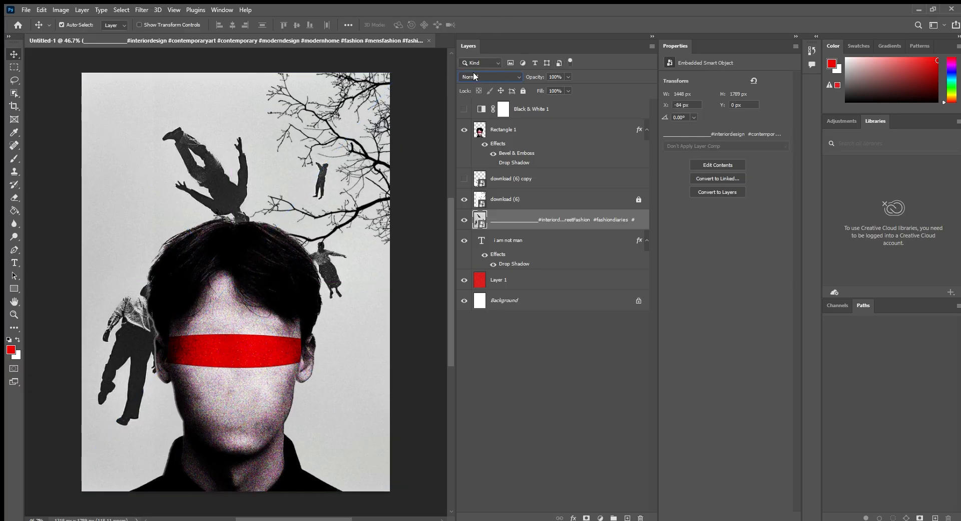
Set the falling-figures layer's blend mode to Multiply
{"action": "left_click", "coordinate": [470, 114]}
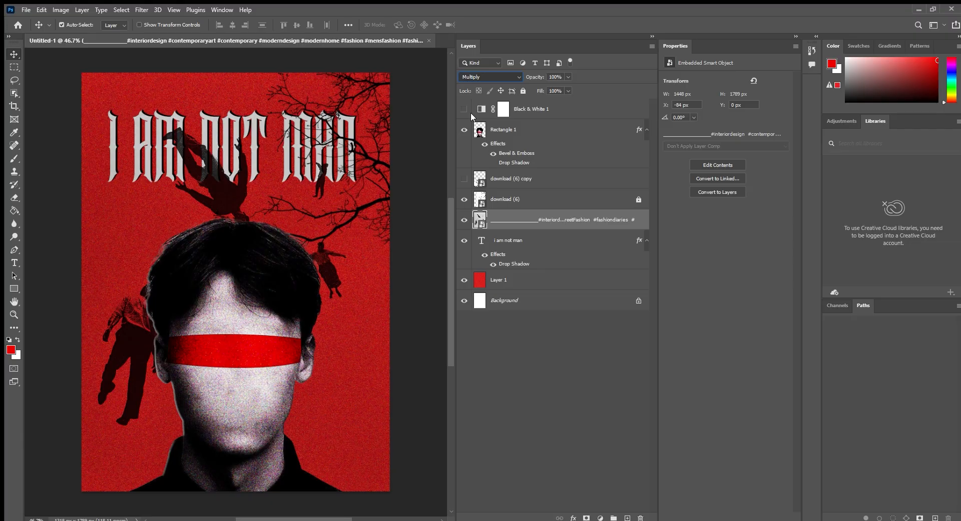
{"action": "key", "text": "Down"}
{"action": "key", "text": "Up"}
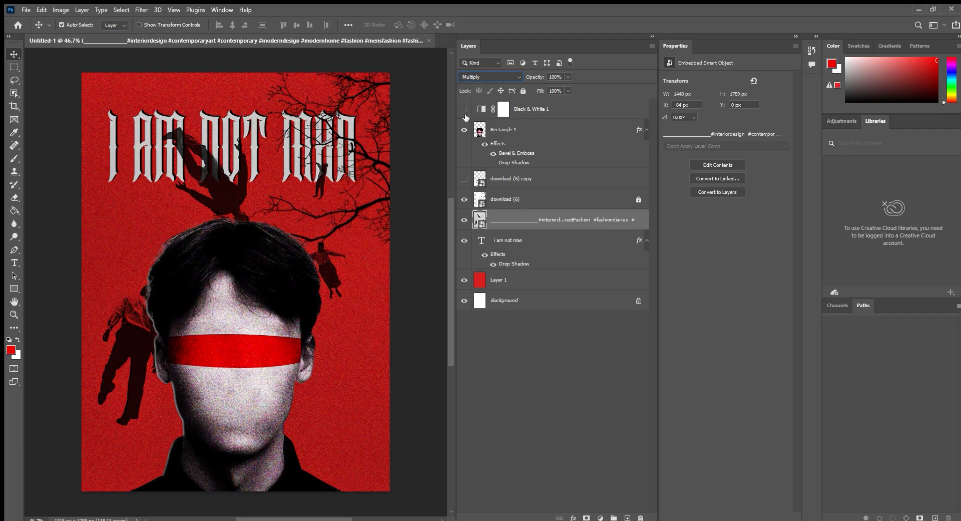
Move the falling-figures image up and left to X -155 px, Y -167 px
{"action": "left_click_drag", "start_coordinate": [235, 195], "coordinate": [216, 153]}
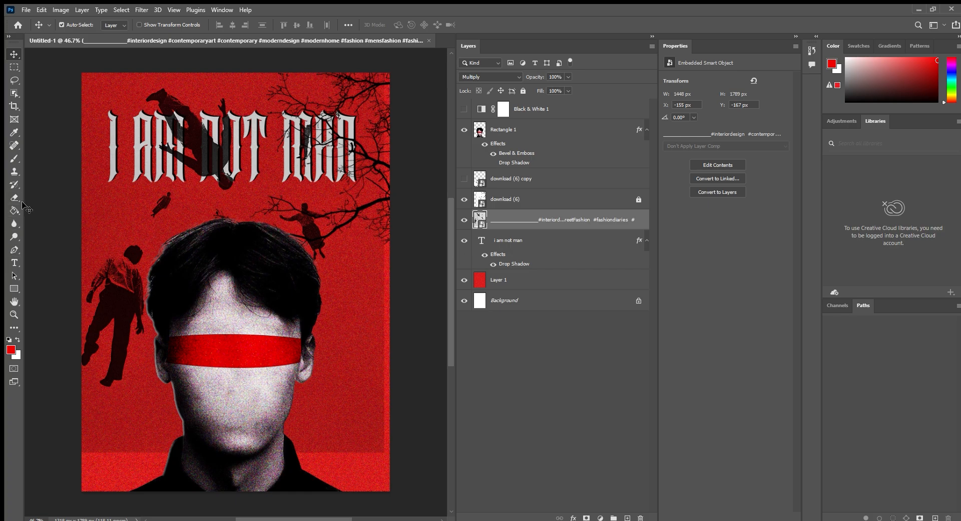
Add a new layer above the falling-figures image and try brushing a sampled red over that image's visible edge
{"action": "left_click", "coordinate": [15, 158]}
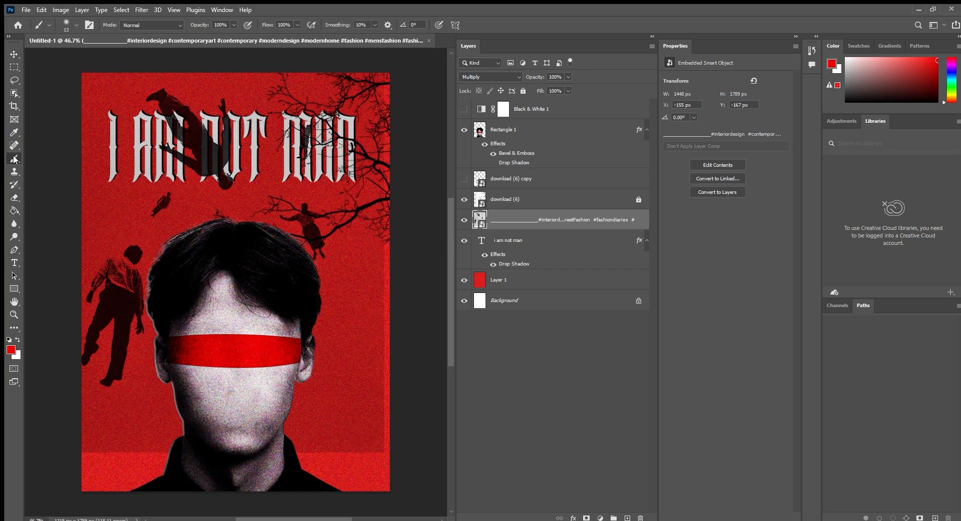
{"action": "left_click", "coordinate": [360, 356], "text": "alt"}
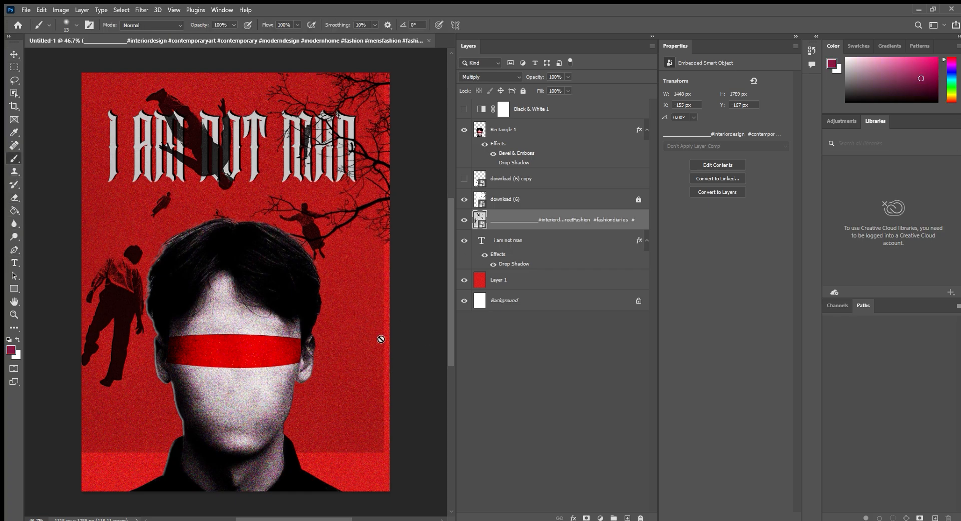
{"action": "left_click", "coordinate": [626, 517]}
{"action": "left_click", "coordinate": [384, 271], "text": "alt"}
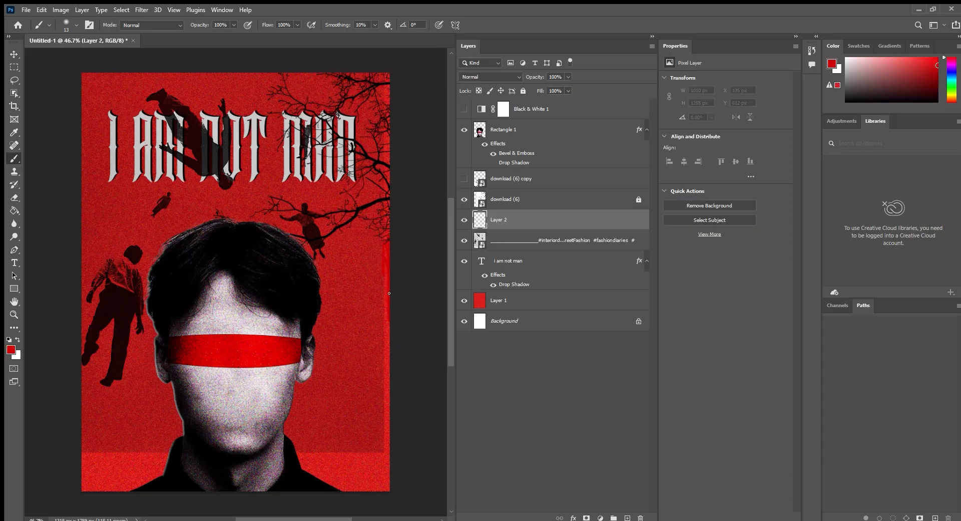
{"action": "key", "text": "ctrl+z"}
Select the Rectangle 1 portrait layer and turn off its Bevel & Emboss effect
{"action": "left_click", "coordinate": [14, 54]}
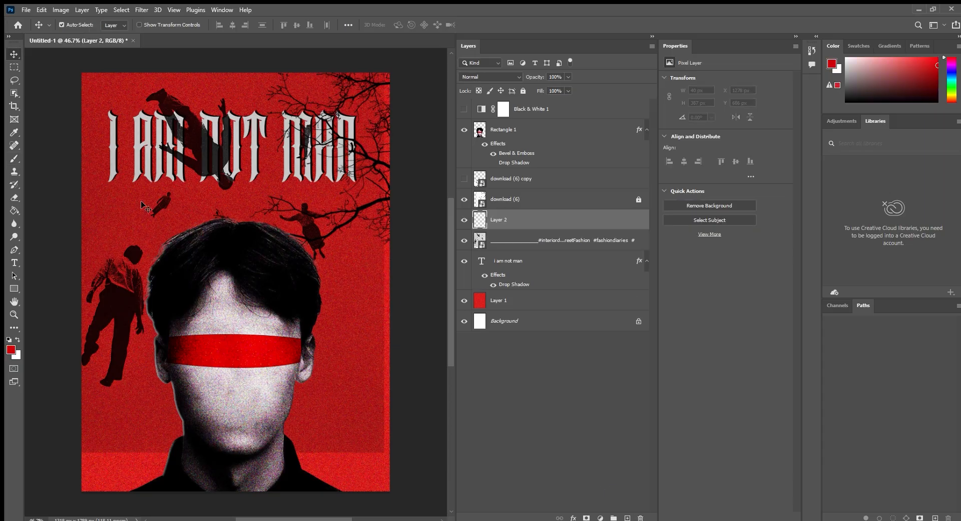
{"action": "scroll", "coordinate": [271, 391], "scroll_direction": "up", "scroll_amount": 2}
{"action": "scroll", "coordinate": [271, 388], "scroll_direction": "down", "scroll_amount": 4}
{"action": "scroll", "coordinate": [269, 377], "scroll_direction": "up", "scroll_amount": 2}
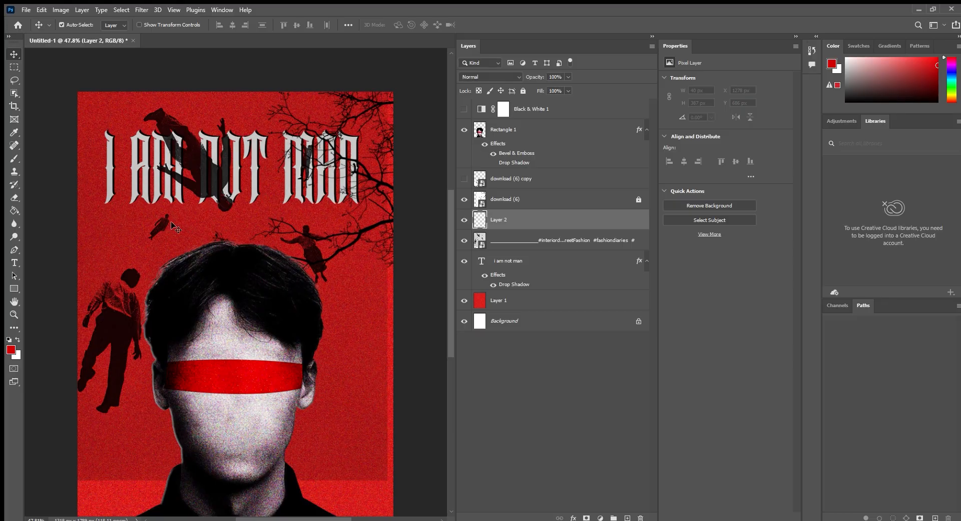
{"action": "scroll", "coordinate": [145, 230], "scroll_direction": "down", "scroll_amount": 2}
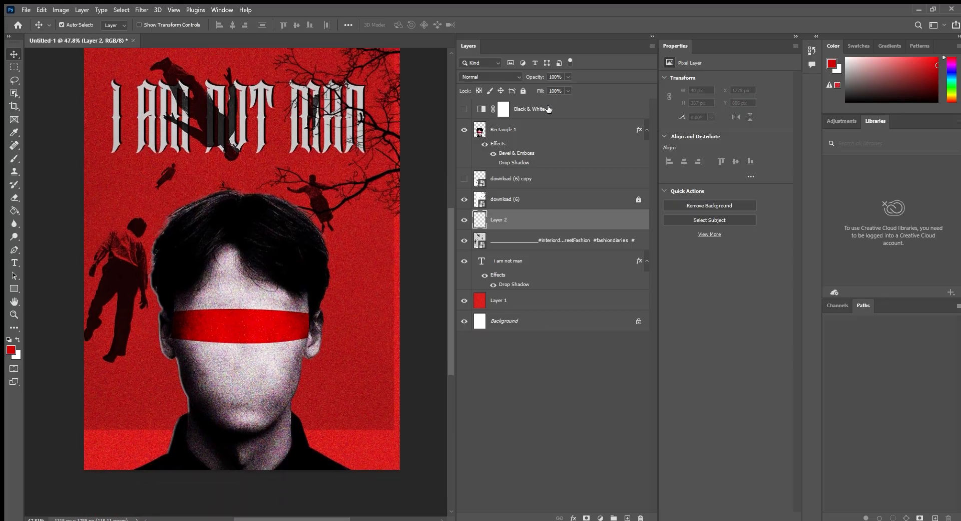
{"action": "left_click", "coordinate": [525, 126]}
{"action": "key", "text": "h"}
{"action": "left_click", "coordinate": [511, 127]}
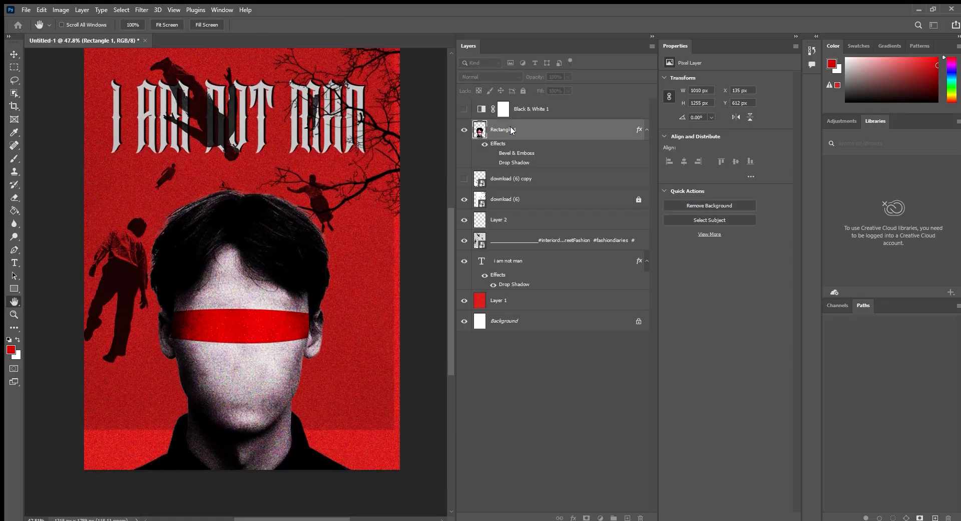
{"action": "left_click", "coordinate": [845, 101]}
{"action": "scroll", "coordinate": [270, 295], "scroll_direction": "up", "scroll_amount": 3}
{"action": "left_click_drag", "start_coordinate": [270, 295], "coordinate": [290, 249]}
{"action": "scroll", "coordinate": [271, 236], "scroll_direction": "down", "scroll_amount": 2}
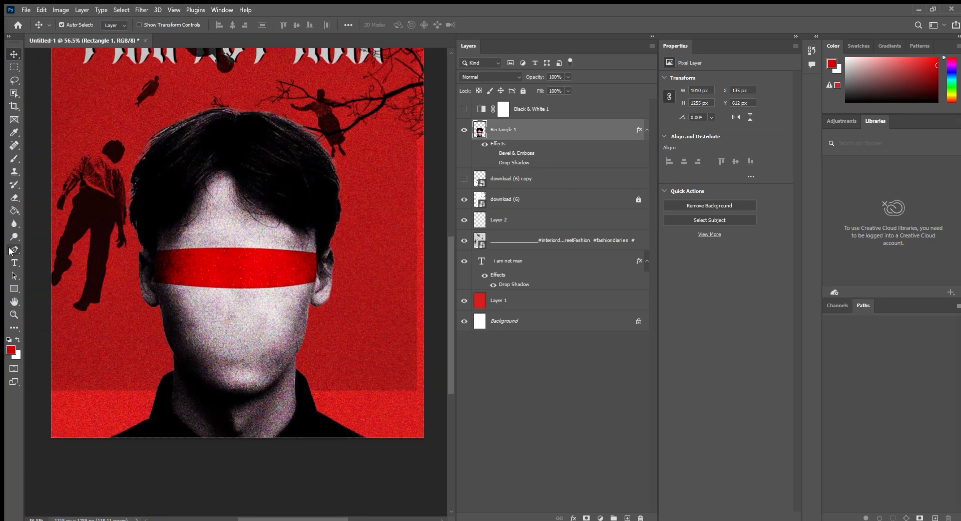
Pick the Clone Stamp tool and enlarge its brush to 200 px
{"action": "left_click", "coordinate": [8, 63]}
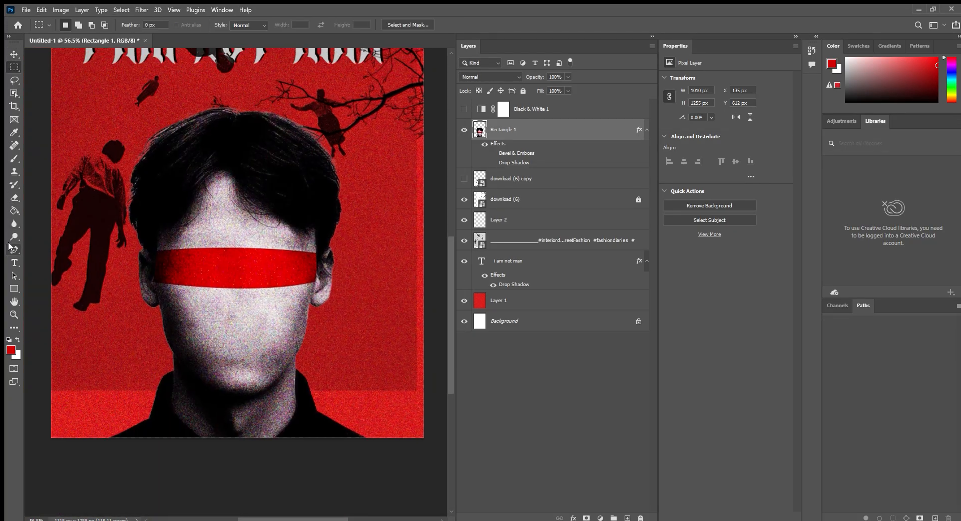
{"action": "left_click", "coordinate": [11, 248]}
{"action": "left_click", "coordinate": [12, 235]}
{"action": "left_click", "coordinate": [12, 223]}
{"action": "left_click", "coordinate": [14, 211]}
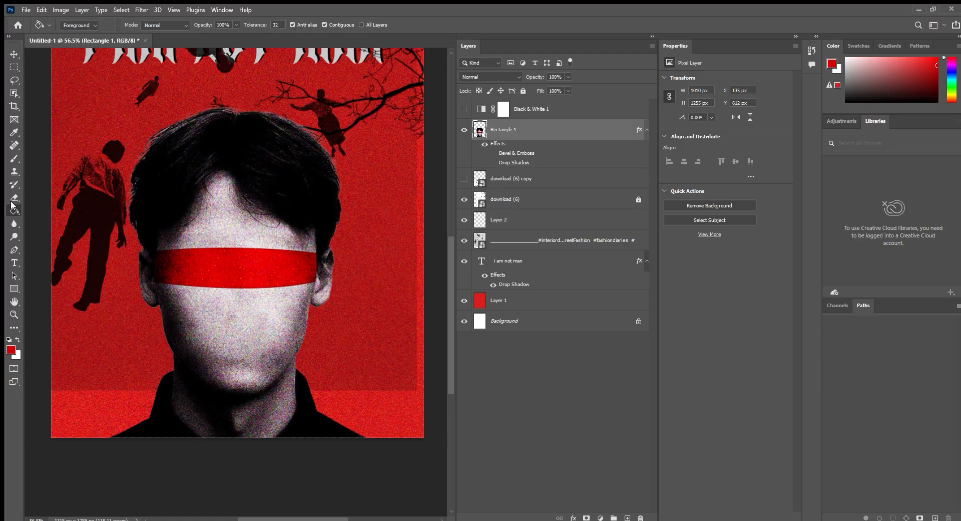
{"action": "left_click", "coordinate": [14, 198]}
{"action": "left_click", "coordinate": [14, 185]}
{"action": "left_click", "coordinate": [14, 172]}
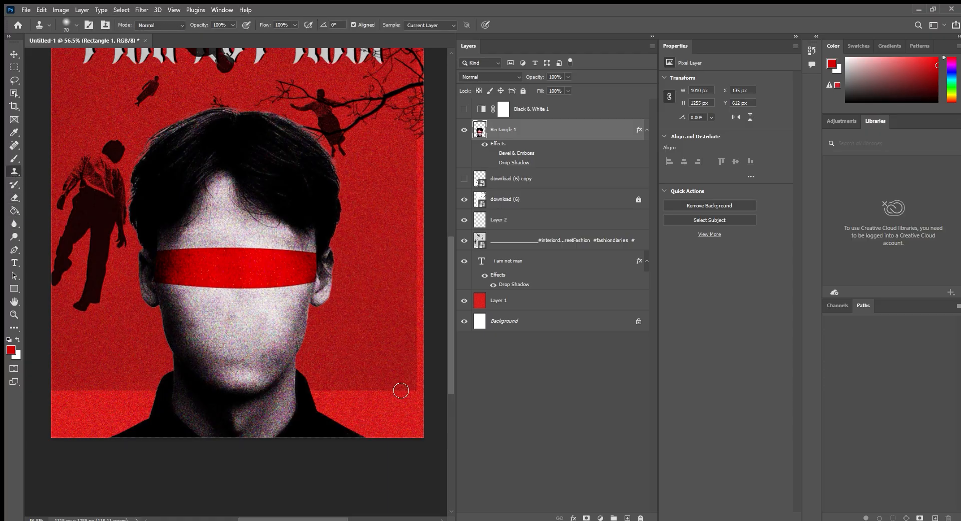
{"action": "key", "text": "bracketright"}
{"action": "key", "text": "bracketright"}
{"action": "key", "text": "bracketright"}
{"action": "key", "text": "bracketright"}
{"action": "key", "text": "bracketright"}
Rasterize the falling-figures smart object into a pixel layer and keep that layer selected
{"action": "left_click", "coordinate": [497, 241]}
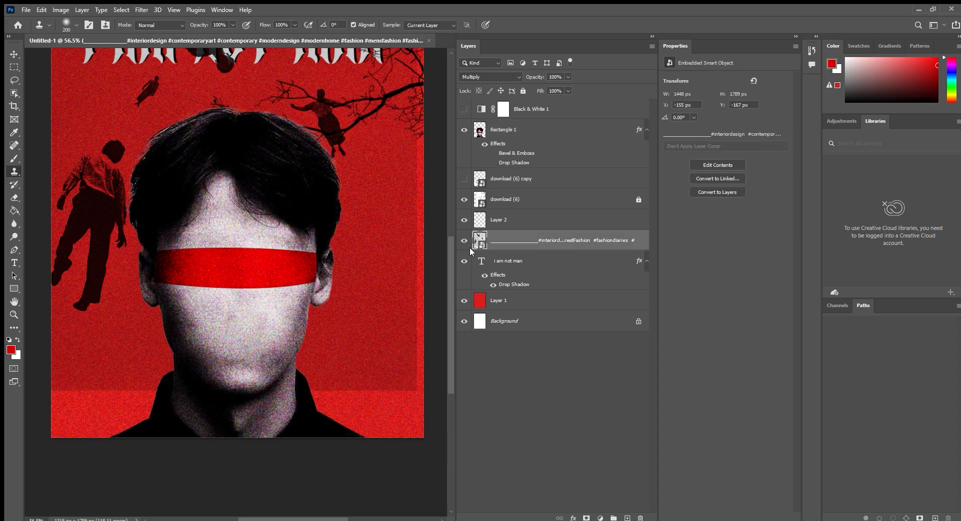
{"action": "left_click", "coordinate": [468, 206]}
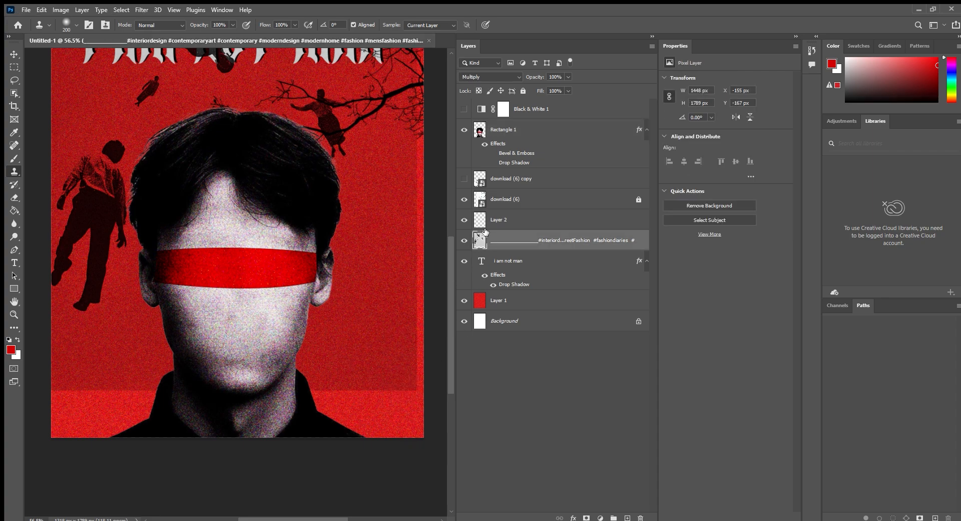
{"action": "left_click", "coordinate": [494, 221]}
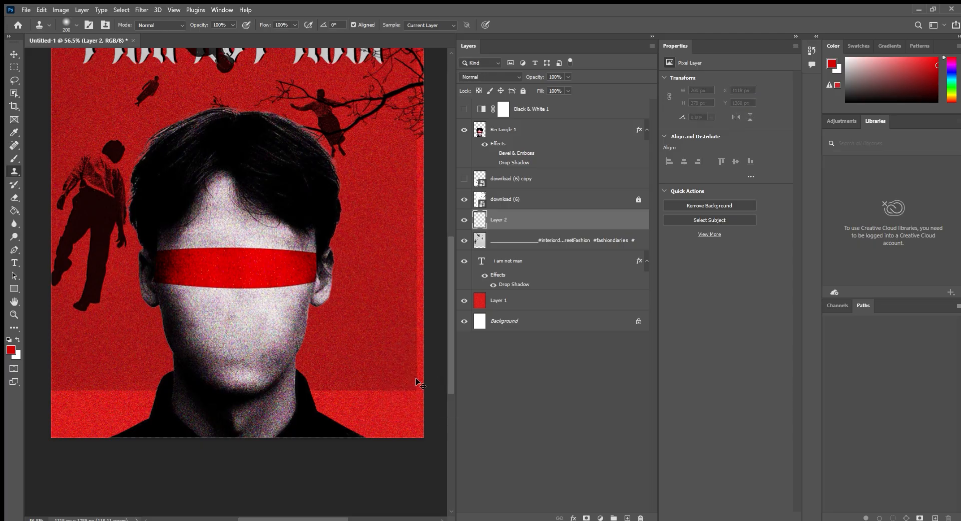
{"action": "left_click", "coordinate": [14, 54]}
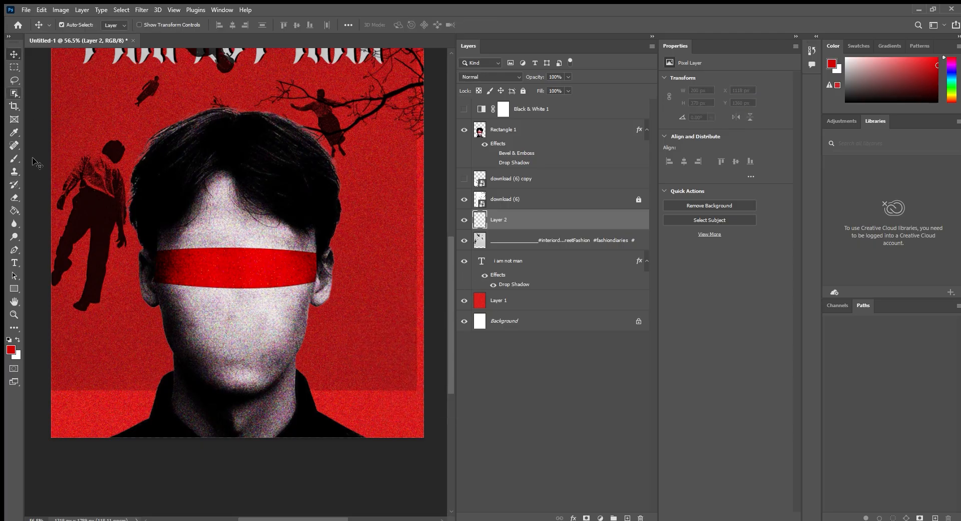
{"action": "left_click", "coordinate": [240, 249]}
{"action": "left_click", "coordinate": [516, 242]}
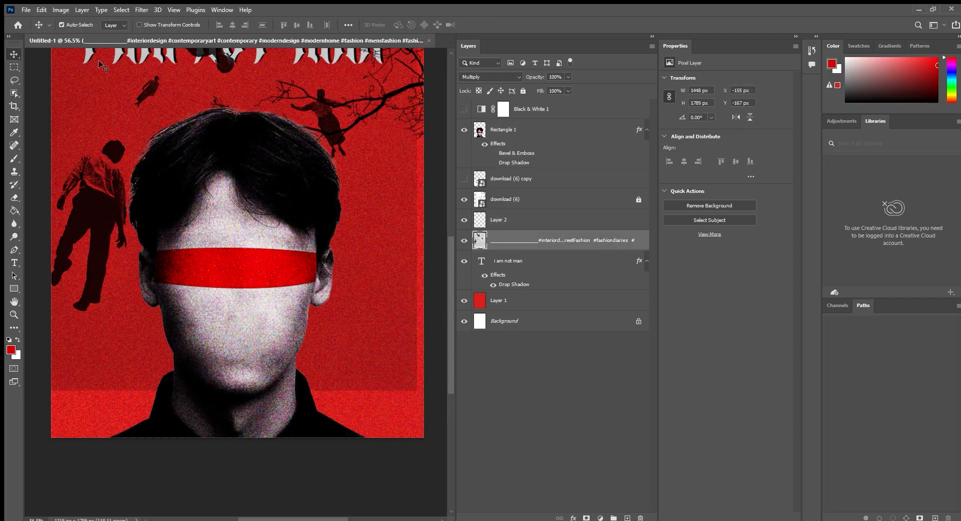
Select a 1287 × 215 px strip along the lower edge of the falling-figures layer and hide the portrait layer
{"action": "left_click", "coordinate": [14, 67]}
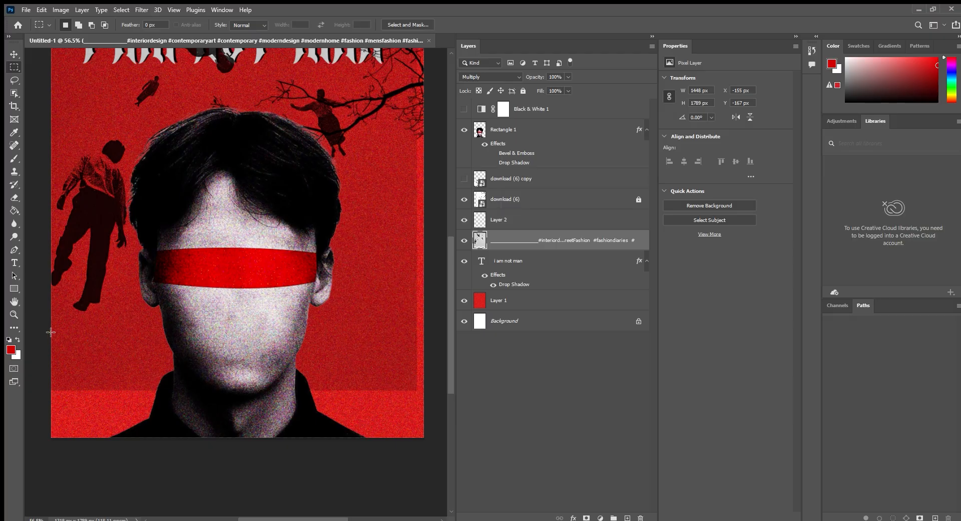
{"action": "left_click_drag", "start_coordinate": [51, 329], "coordinate": [416, 390]}
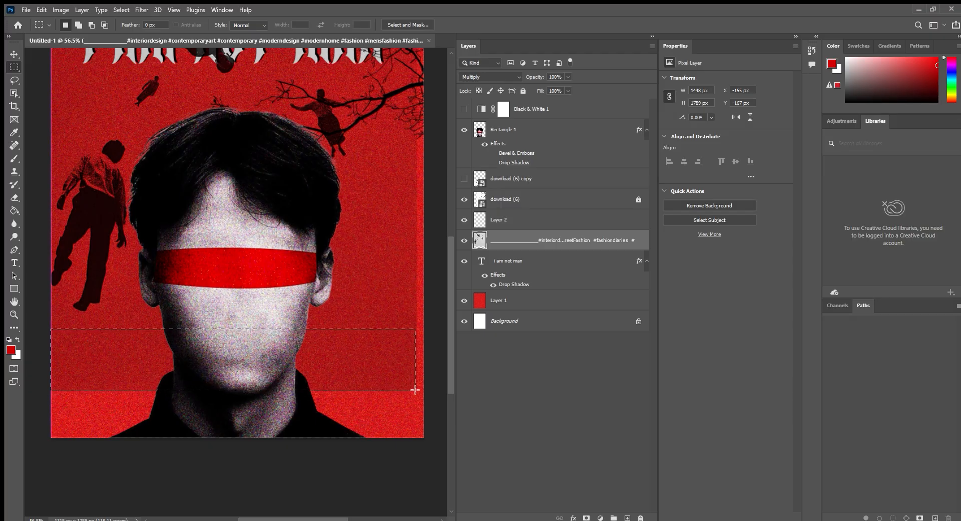
{"action": "left_click", "coordinate": [465, 130]}
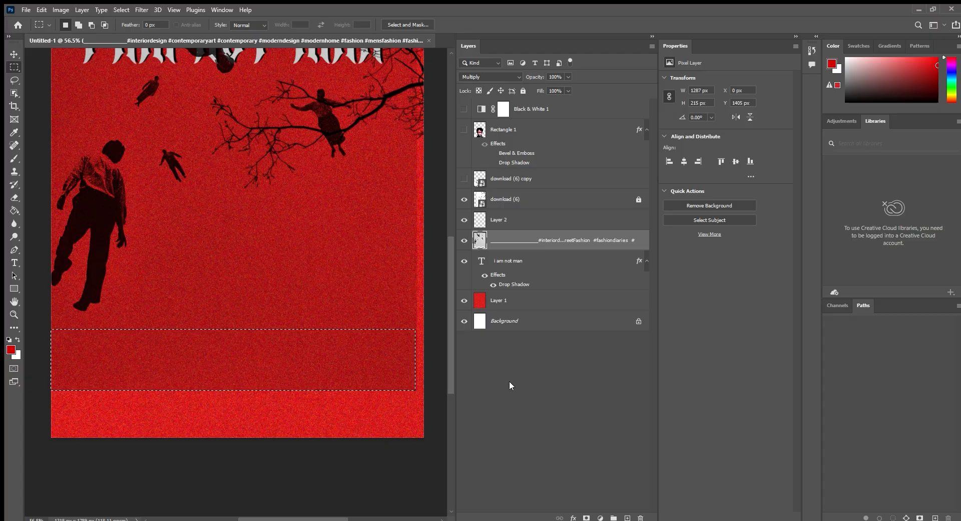
Copy the selected strip to a new layer and move it down to X -3 px, Y 1622 px over the uncovered gap
{"action": "key", "text": "ctrl+j"}
{"action": "left_click", "coordinate": [14, 54]}
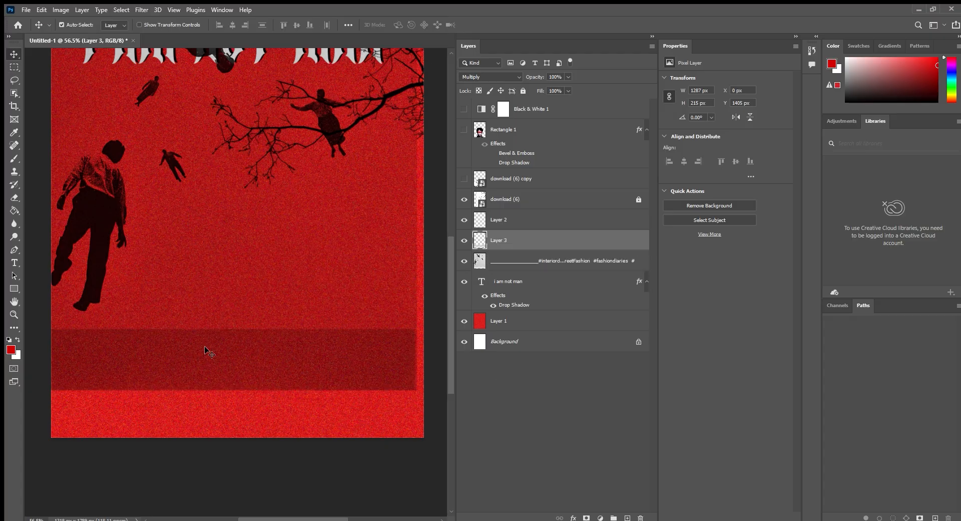
{"action": "left_click_drag", "start_coordinate": [209, 350], "coordinate": [204, 409]}
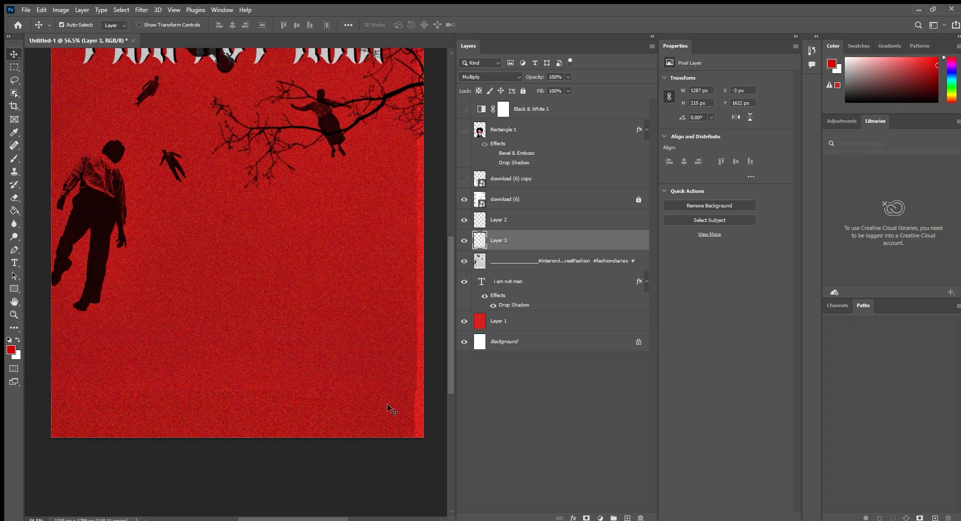
{"action": "left_click_drag", "start_coordinate": [362, 413], "coordinate": [364, 415]}
{"action": "left_click", "coordinate": [390, 399]}
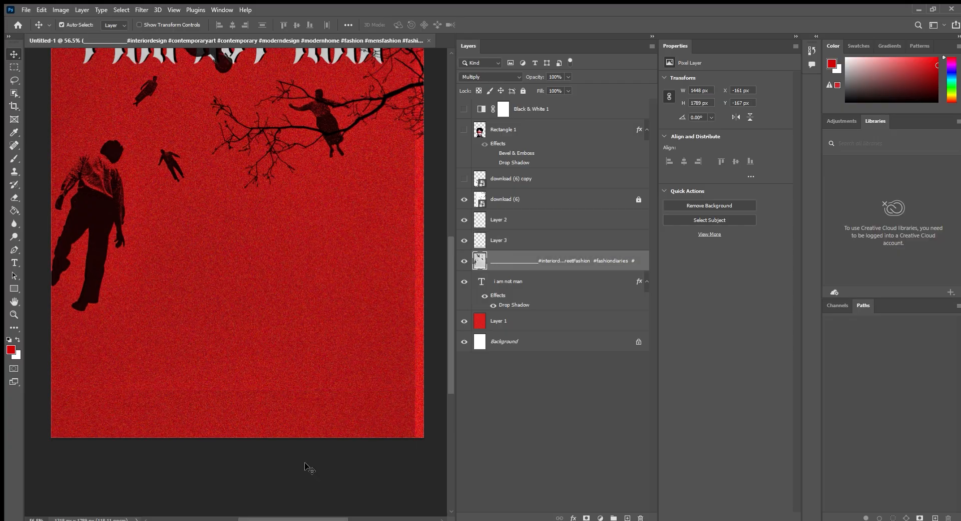
{"action": "left_click", "coordinate": [297, 434]}
{"action": "left_click", "coordinate": [244, 461]}
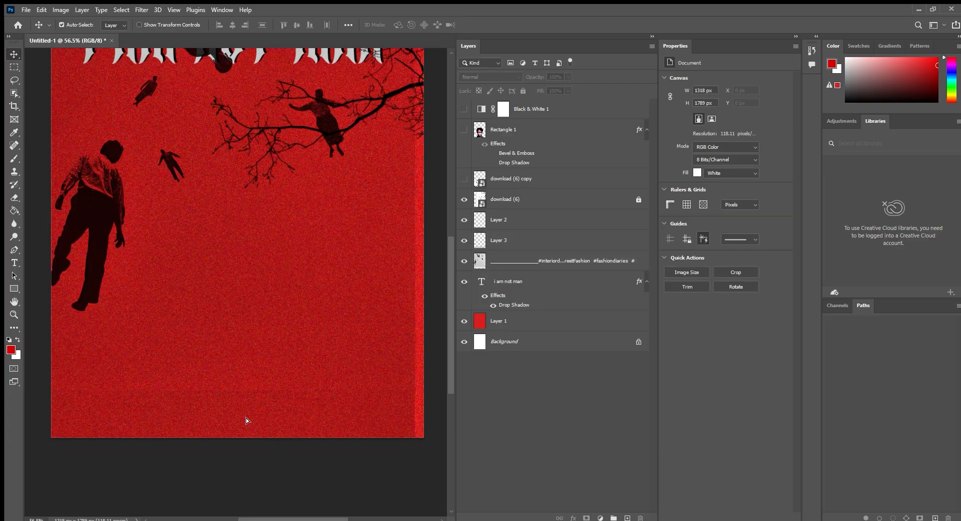
{"action": "key", "text": "ctrl+z"}
{"action": "key", "text": "ctrl+z"}
Move the falling-figures layer horizontally to X -130 px, Y -167 px so it covers the poster's right edge
{"action": "scroll", "coordinate": [338, 352], "scroll_direction": "down", "scroll_amount": 5}
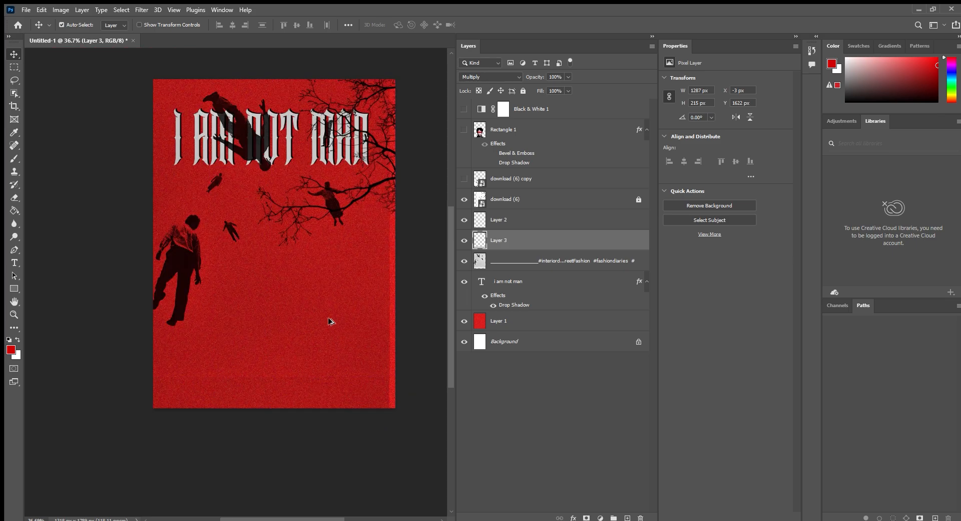
{"action": "scroll", "coordinate": [329, 320], "scroll_direction": "up", "scroll_amount": 3}
{"action": "scroll", "coordinate": [329, 331], "scroll_direction": "up", "scroll_amount": 1}
{"action": "scroll", "coordinate": [330, 335], "scroll_direction": "up", "scroll_amount": 1}
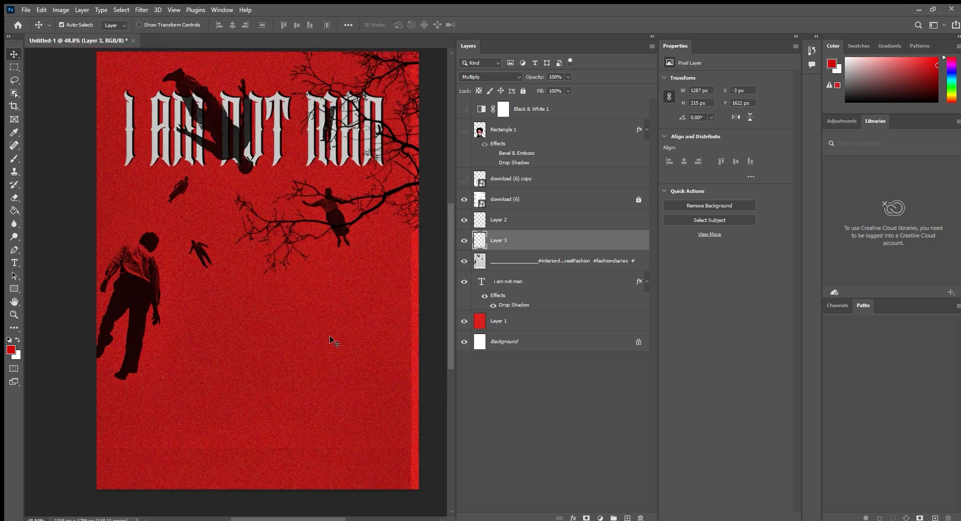
{"action": "left_click_drag", "start_coordinate": [400, 158], "coordinate": [386, 190]}
{"action": "key", "text": "ctrl+z"}
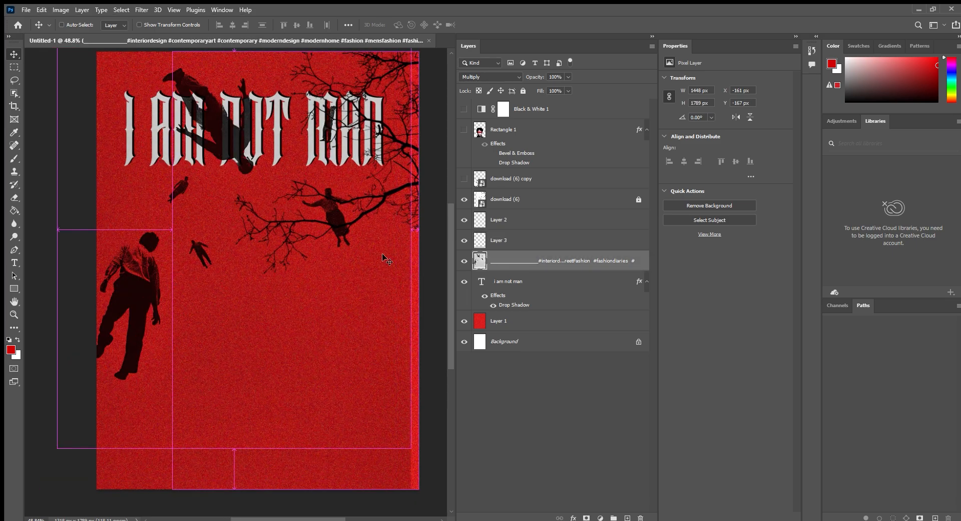
{"action": "left_click_drag", "start_coordinate": [391, 273], "coordinate": [386, 273]}
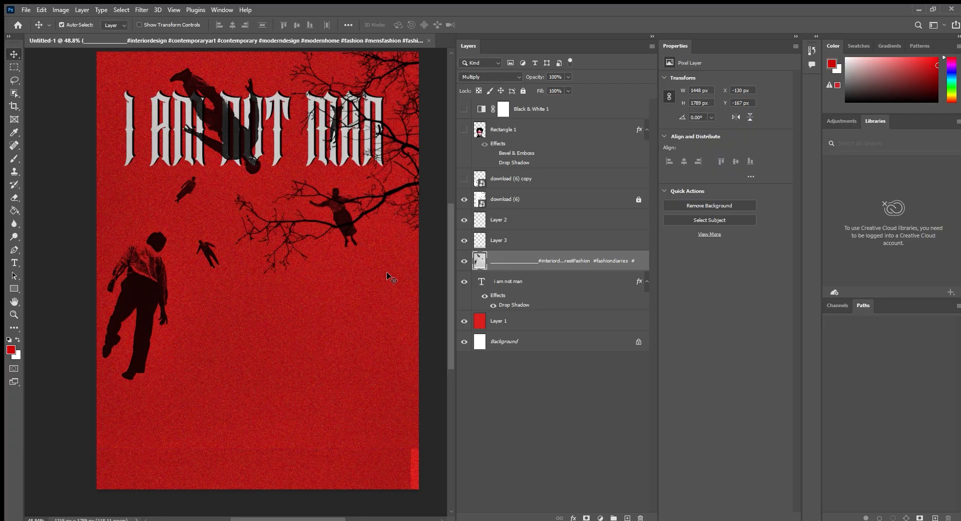
Scale the copied strip to 122.50% and position it at X -78 px, Y 1622 px across the poster's full width
{"action": "left_click", "coordinate": [203, 481]}
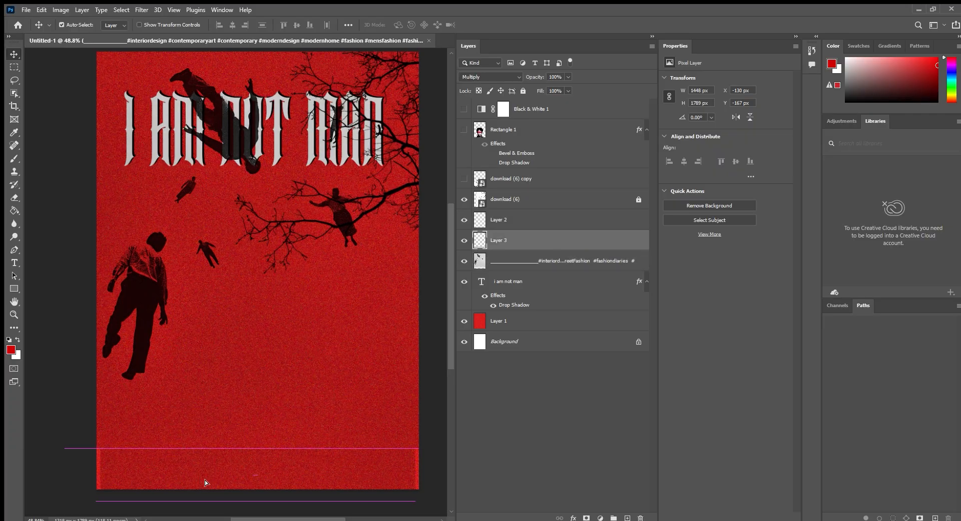
{"action": "key", "text": "ctrl+t"}
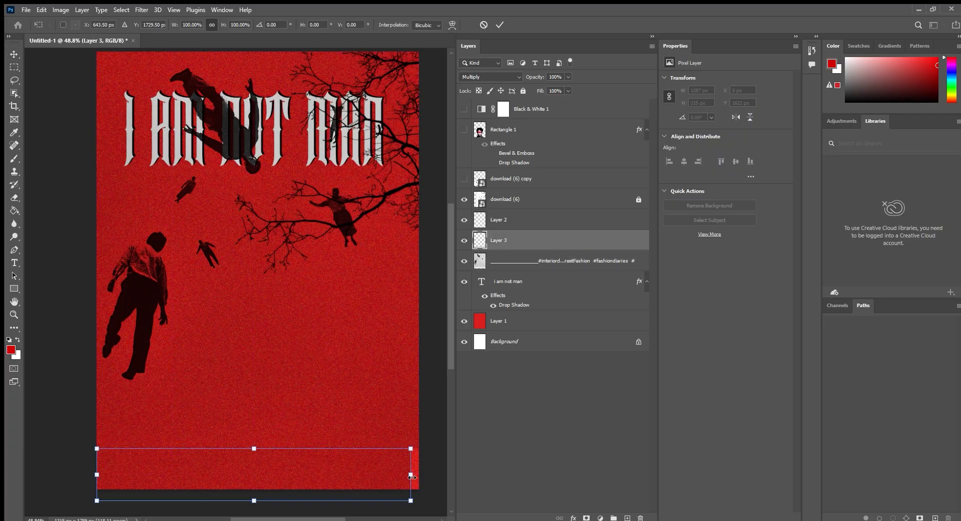
{"action": "left_click_drag", "start_coordinate": [411, 475], "coordinate": [452, 475]}
{"action": "left_click_drag", "start_coordinate": [361, 476], "coordinate": [344, 480]}
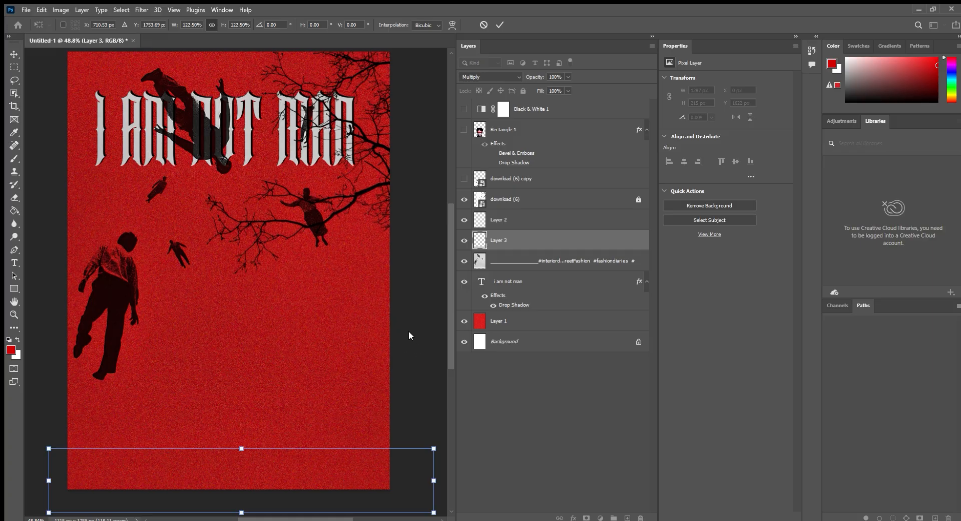
{"action": "left_click", "coordinate": [500, 24]}
Make the Rectangle 1 portrait layer visible again
{"action": "scroll", "coordinate": [274, 337], "scroll_direction": "up", "scroll_amount": 8}
{"action": "scroll", "coordinate": [287, 468], "scroll_direction": "down", "scroll_amount": 9}
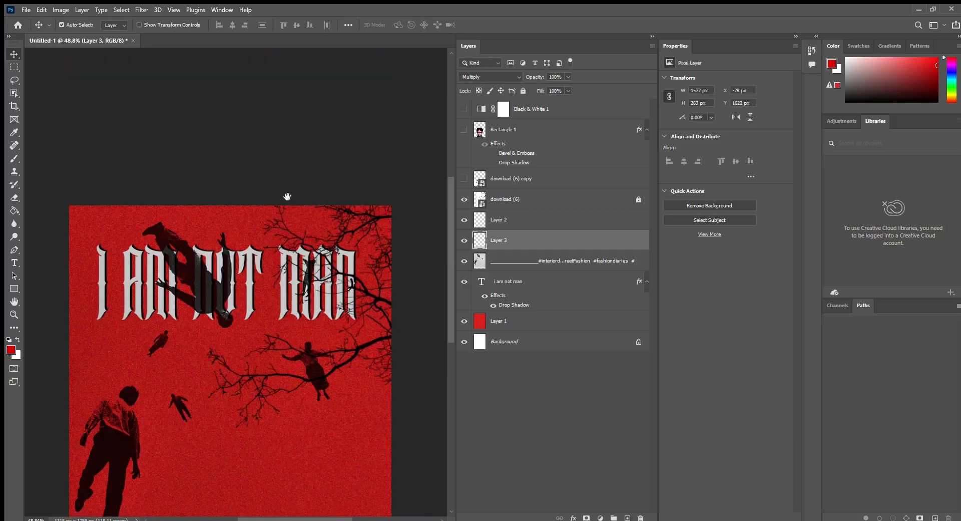
{"action": "left_click_drag", "start_coordinate": [291, 274], "coordinate": [318, 341]}
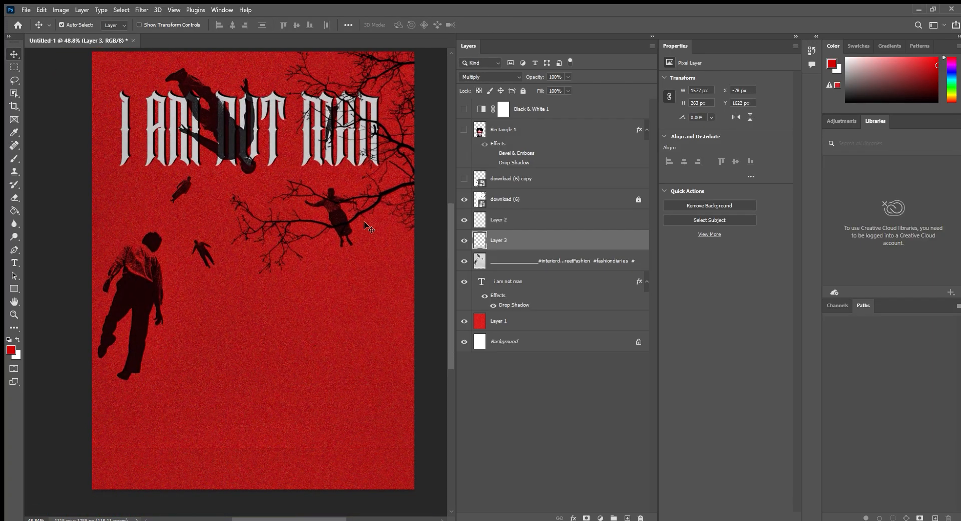
{"action": "left_click", "coordinate": [464, 129]}
{"action": "left_click_drag", "start_coordinate": [332, 162], "coordinate": [330, 176]}
{"action": "mouse_move", "coordinate": [262, 275]}
{"action": "left_mouse_down"}
{"action": "mouse_move", "coordinate": [268, 270]}
{"action": "mouse_move", "coordinate": [265, 282]}
{"action": "mouse_move", "coordinate": [263, 266]}
{"action": "left_mouse_up"}
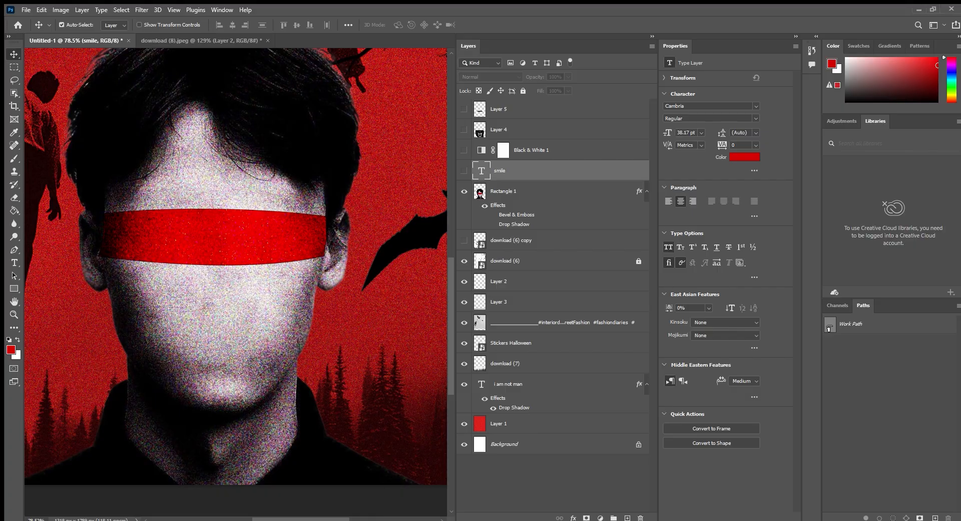
{"action": "scroll", "coordinate": [354, 247], "scroll_direction": "down", "scroll_amount": 5}
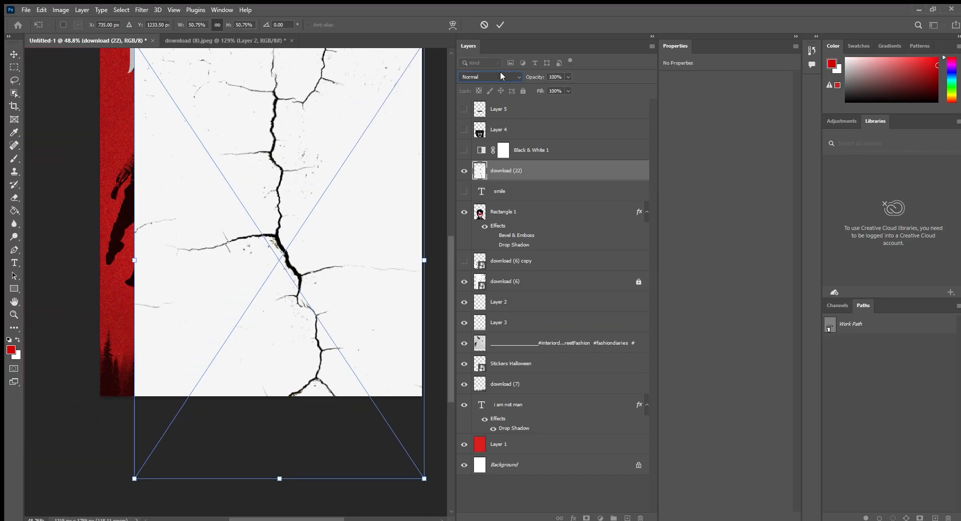
Place the download (22) crack texture, set it to Color Burn, and move it to X 64 px, Y 796 px over the face
{"action": "left_click", "coordinate": [497, 23]}
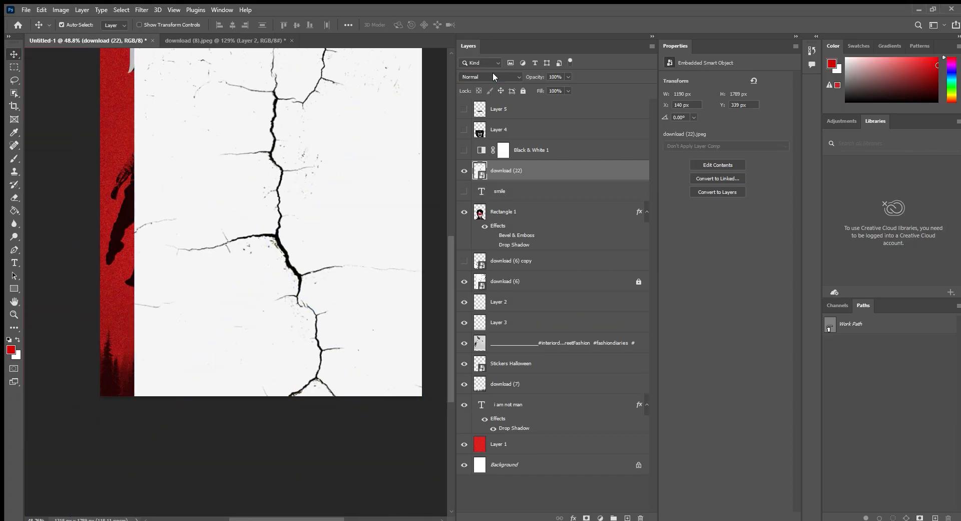
{"action": "left_click", "coordinate": [493, 75]}
{"action": "left_click", "coordinate": [473, 136]}
{"action": "left_click_drag", "start_coordinate": [297, 291], "coordinate": [296, 297]}
{"action": "scroll", "coordinate": [296, 297], "scroll_direction": "up", "scroll_amount": 3}
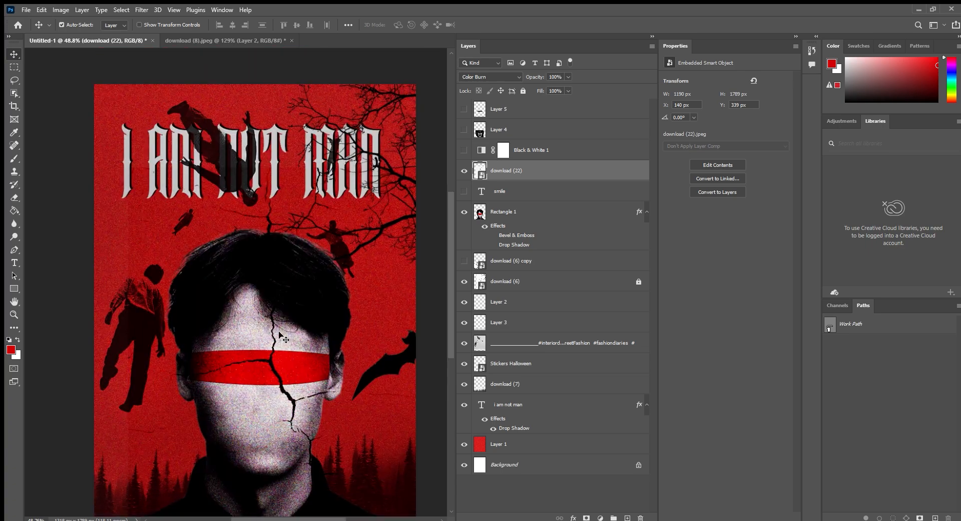
{"action": "left_click_drag", "start_coordinate": [269, 369], "coordinate": [249, 481]}
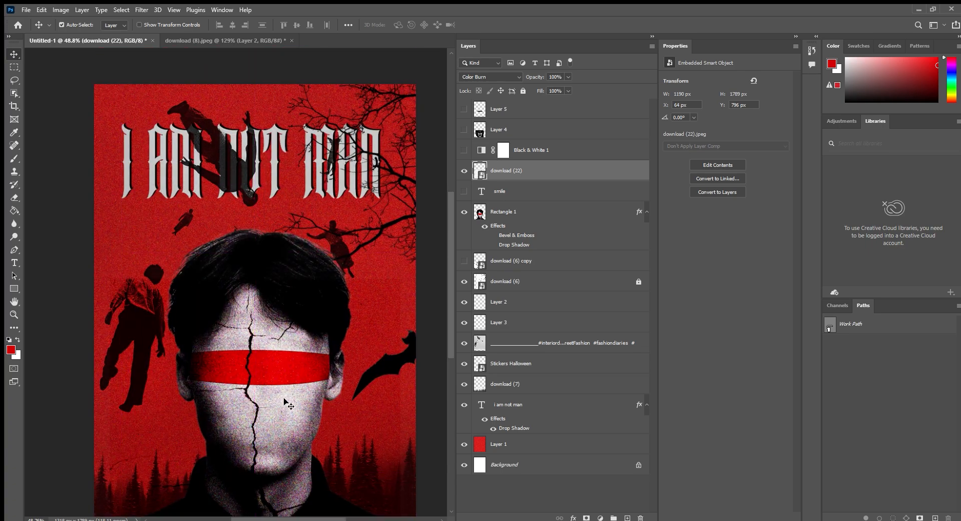
{"action": "scroll", "coordinate": [284, 393], "scroll_direction": "down", "scroll_amount": 1}
Rasterize the crack texture and erase its unwanted parts around the face with a soft eraser, reducing the brush to 150 px
{"action": "left_click", "coordinate": [14, 197]}
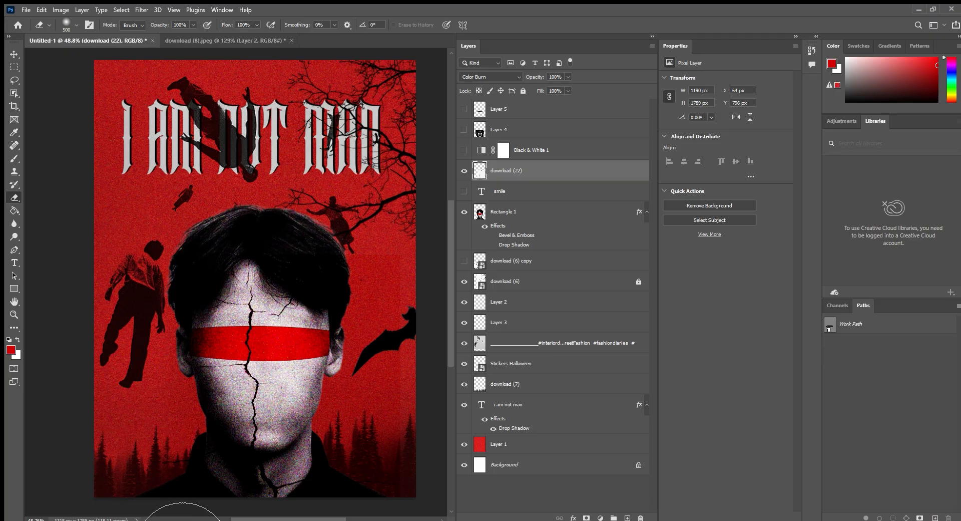
{"action": "scroll", "coordinate": [412, 465], "scroll_direction": "up", "scroll_amount": 5}
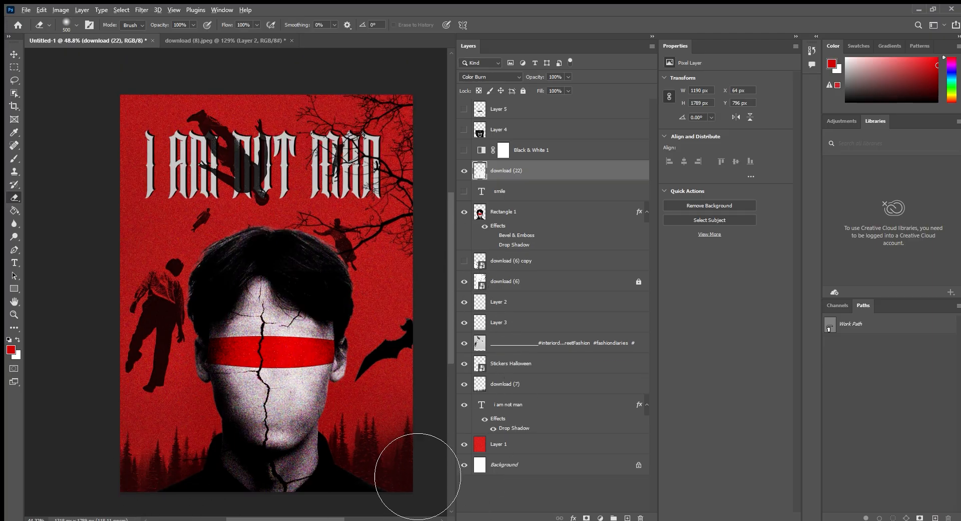
{"action": "scroll", "coordinate": [473, 487], "scroll_direction": "down", "scroll_amount": 3}
{"action": "key", "text": "bracketleft"}
{"action": "key", "text": "bracketleft"}
{"action": "key", "text": "bracketleft"}
{"action": "key", "text": "bracketleft"}
{"action": "key", "text": "bracketleft"}
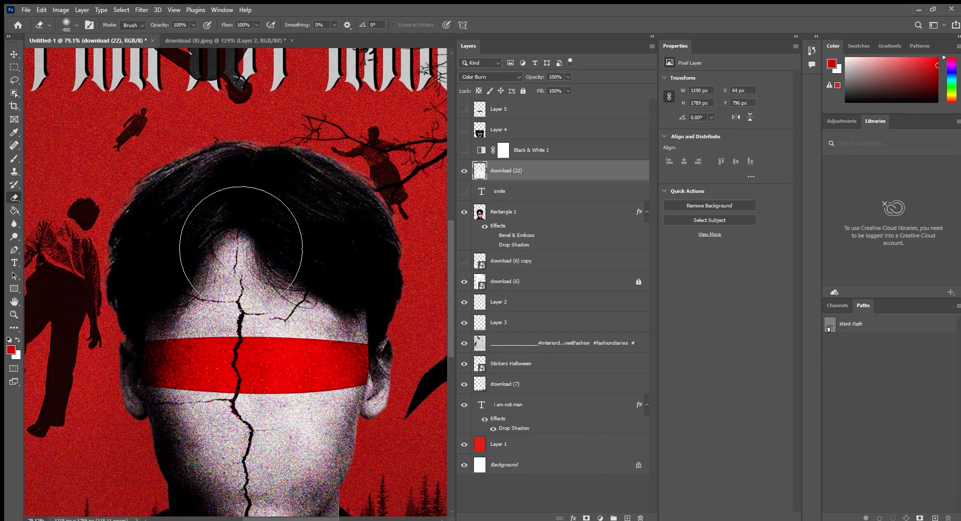
{"action": "scroll", "coordinate": [200, 221], "scroll_direction": "down", "scroll_amount": 3}
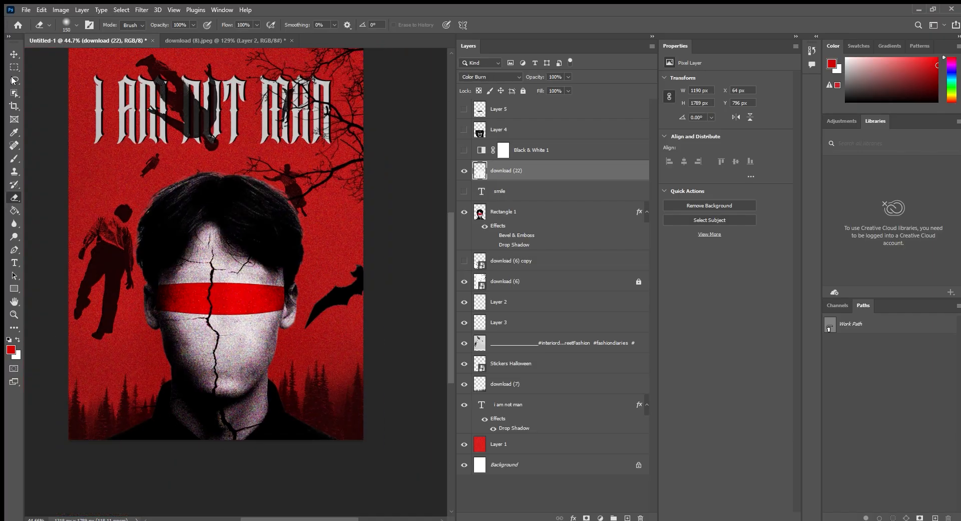
{"action": "key", "text": "v"}
{"action": "left_click", "coordinate": [27, 446]}
Examine the cracked face and the overall poster composition
{"action": "scroll", "coordinate": [167, 350], "scroll_direction": "down", "scroll_amount": 3}
{"action": "scroll", "coordinate": [183, 315], "scroll_direction": "up", "scroll_amount": 5}
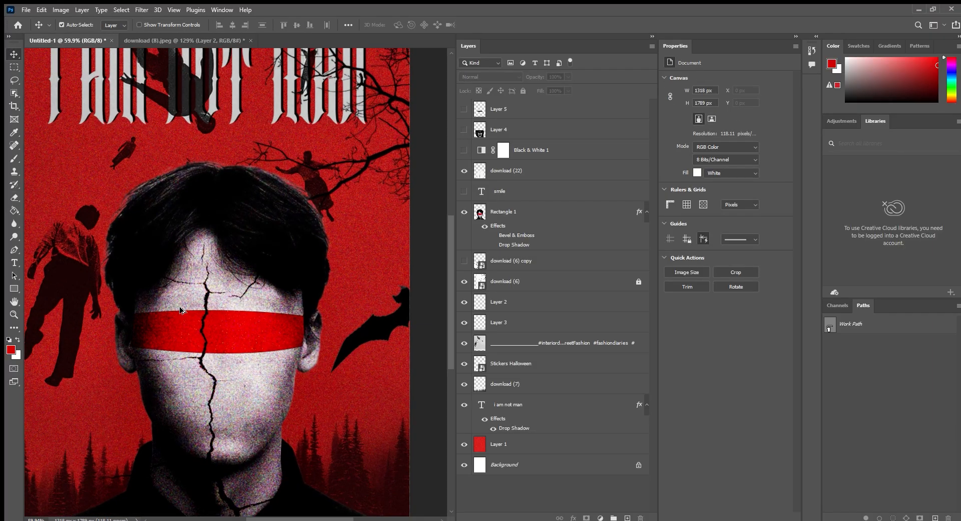
{"action": "scroll", "coordinate": [182, 315], "scroll_direction": "down", "scroll_amount": 2}
{"action": "left_click_drag", "start_coordinate": [227, 253], "coordinate": [275, 299]}
{"action": "scroll", "coordinate": [275, 300], "scroll_direction": "down", "scroll_amount": 1}
{"action": "scroll", "coordinate": [264, 319], "scroll_direction": "up", "scroll_amount": 3}
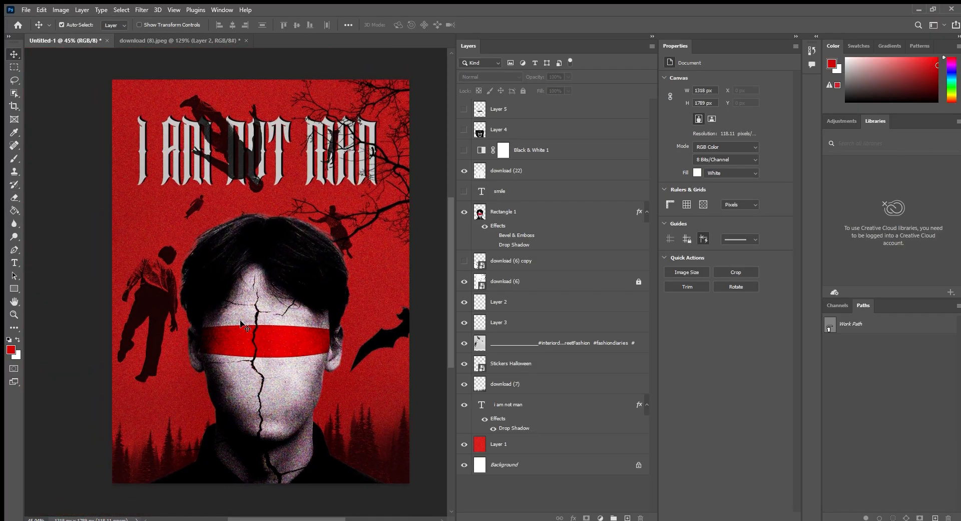
{"action": "left_click_drag", "start_coordinate": [278, 287], "coordinate": [250, 260]}
{"action": "left_click_drag", "start_coordinate": [244, 311], "coordinate": [234, 294]}
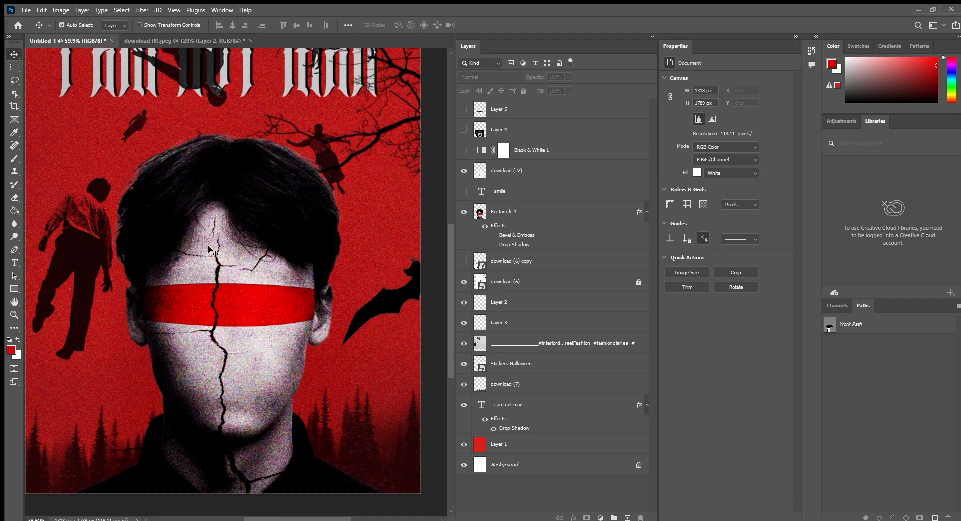
{"action": "scroll", "coordinate": [217, 285], "scroll_direction": "down", "scroll_amount": 2}
{"action": "scroll", "coordinate": [217, 284], "scroll_direction": "up", "scroll_amount": 2}
{"action": "scroll", "coordinate": [217, 285], "scroll_direction": "down", "scroll_amount": 2}
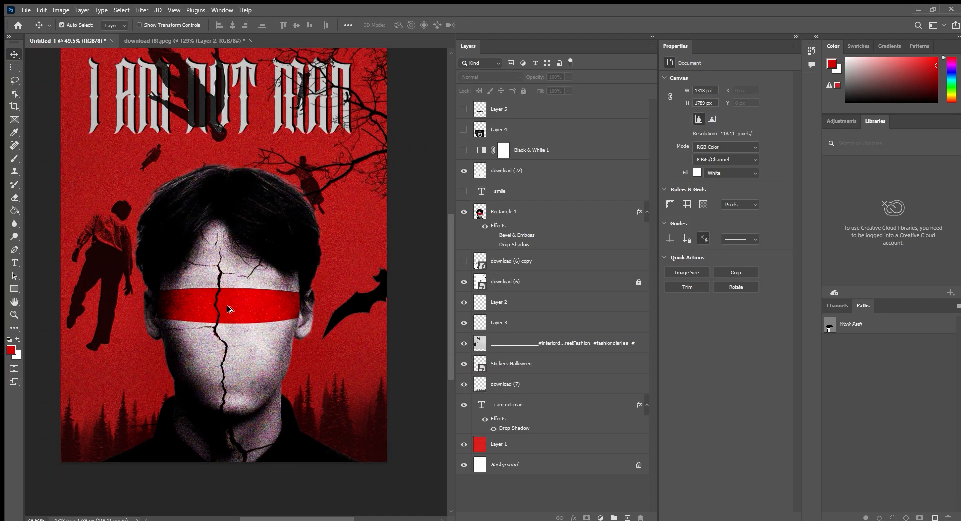
{"action": "left_click_drag", "start_coordinate": [252, 247], "coordinate": [252, 297]}
{"action": "left_click_drag", "start_coordinate": [231, 353], "coordinate": [249, 346]}
{"action": "scroll", "coordinate": [229, 329], "scroll_direction": "down", "scroll_amount": 1}
{"action": "scroll", "coordinate": [229, 328], "scroll_direction": "up", "scroll_amount": 1}
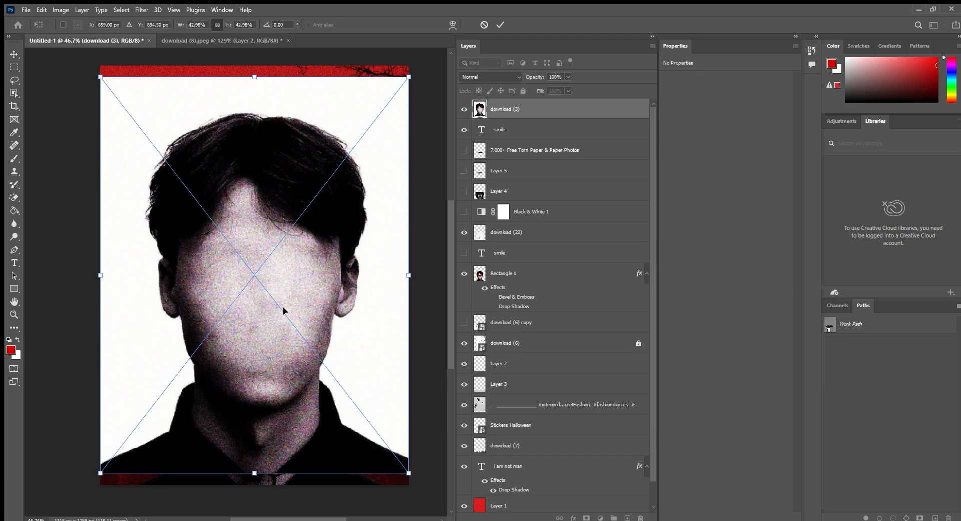
Lower the placed download (3) portrait to 54% opacity and scale it to 34.72% to match the blindfolded head beneath
{"action": "left_click_drag", "start_coordinate": [283, 308], "coordinate": [279, 333]}
{"action": "left_click_drag", "start_coordinate": [413, 307], "coordinate": [306, 334]}
{"action": "left_click_drag", "start_coordinate": [250, 305], "coordinate": [291, 358]}
{"action": "left_click_drag", "start_coordinate": [251, 226], "coordinate": [250, 194]}
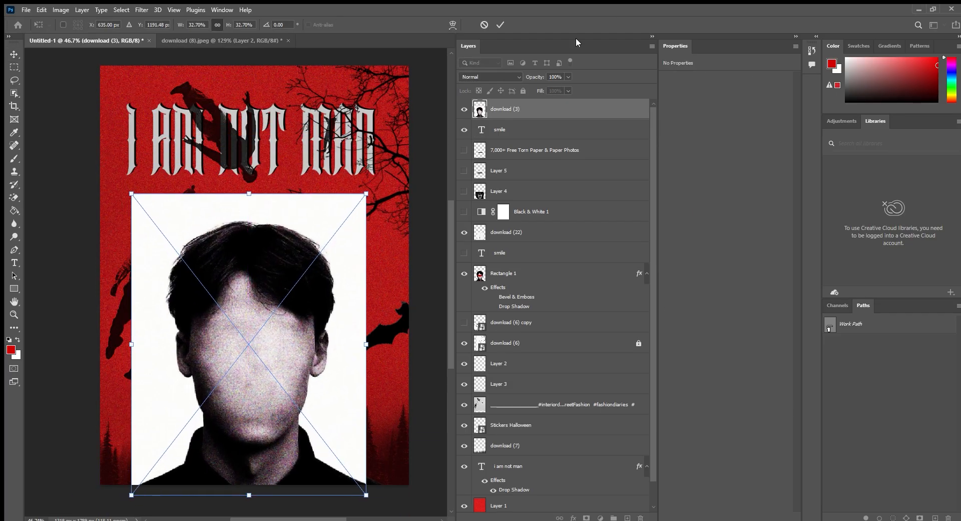
{"action": "left_click_drag", "start_coordinate": [526, 85], "coordinate": [544, 84]}
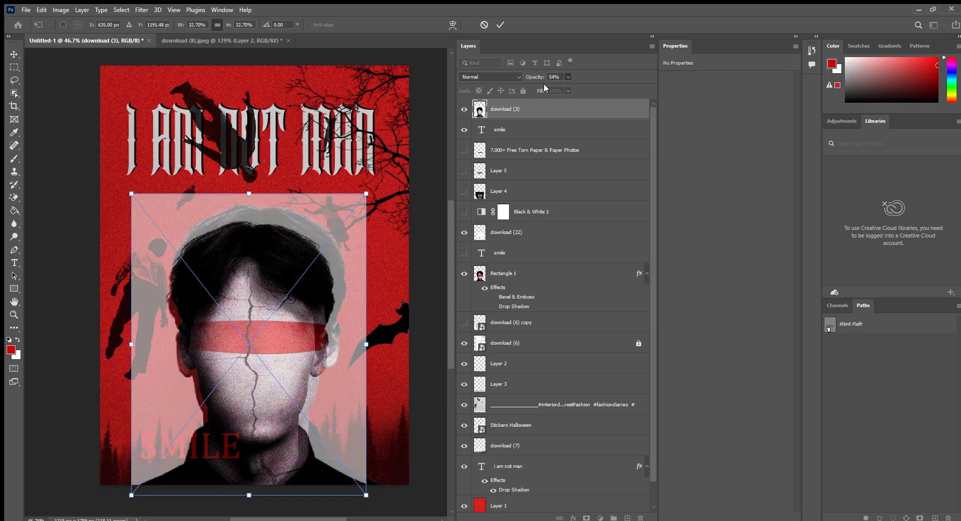
{"action": "left_click_drag", "start_coordinate": [248, 194], "coordinate": [246, 176]}
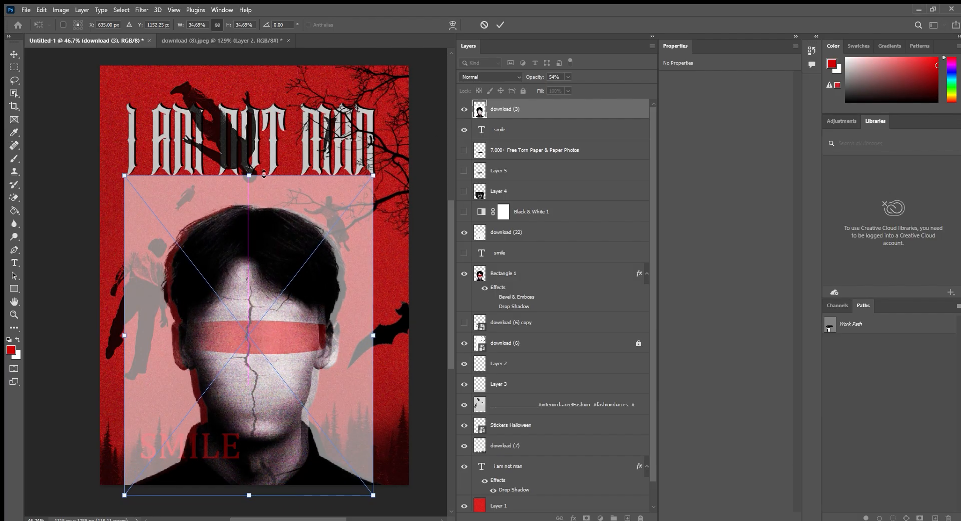
{"action": "left_click_drag", "start_coordinate": [256, 235], "coordinate": [262, 235]}
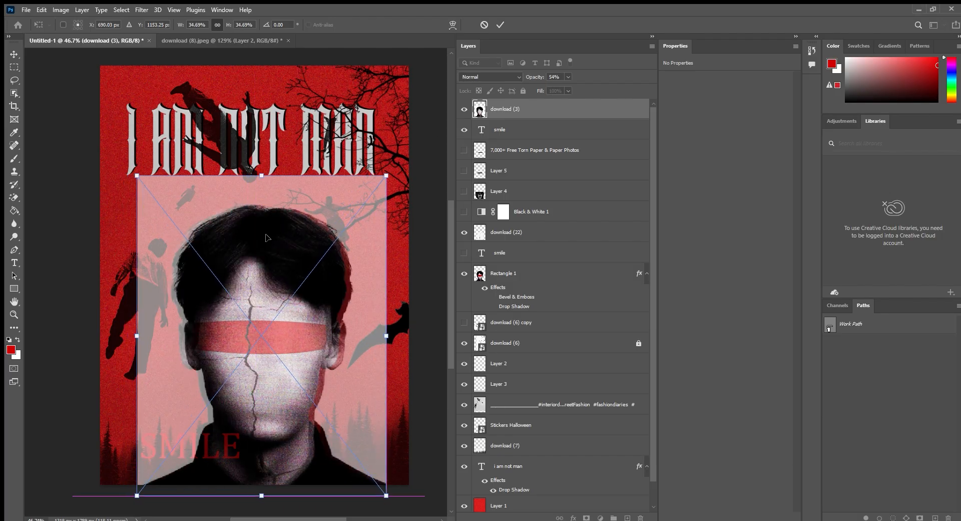
{"action": "left_click_drag", "start_coordinate": [255, 175], "coordinate": [255, 174]}
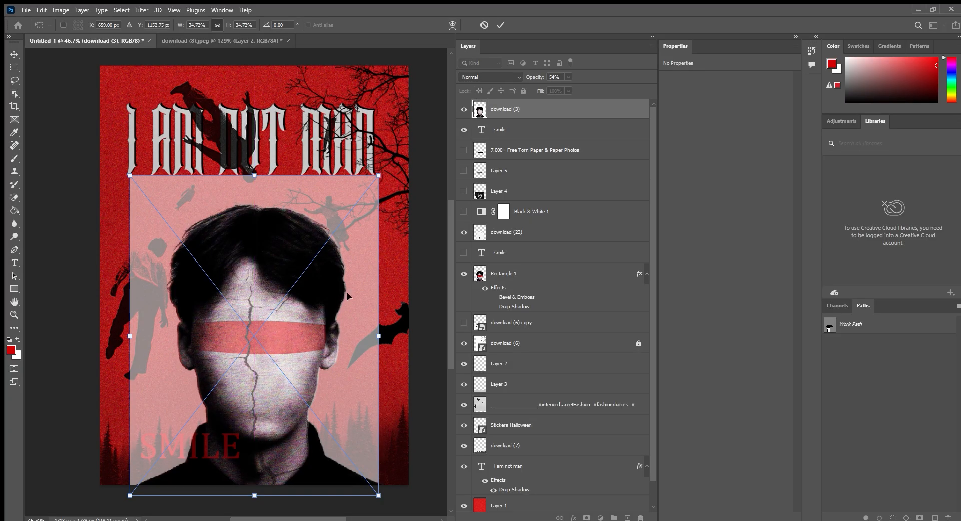
{"action": "left_click", "coordinate": [500, 25]}
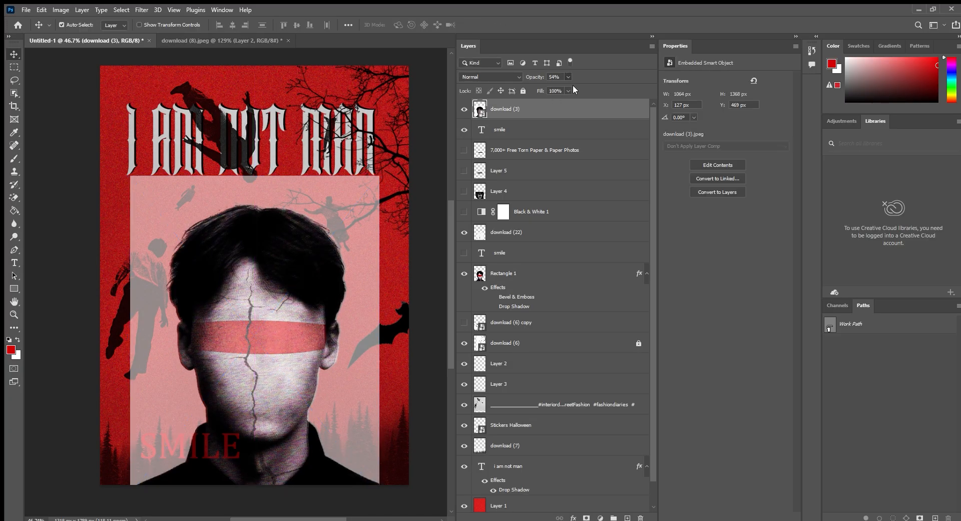
Set the download (3) portrait to Darken at 92% opacity and shift it to X 40 px, Y 517 px
{"action": "left_click_drag", "start_coordinate": [573, 85], "coordinate": [583, 84]}
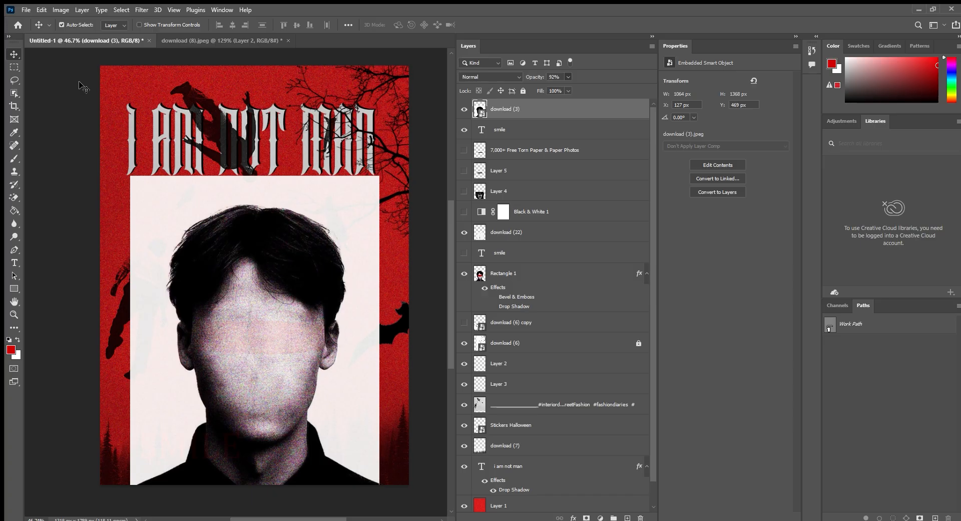
{"action": "scroll", "coordinate": [505, 76], "scroll_direction": "down", "scroll_amount": 2}
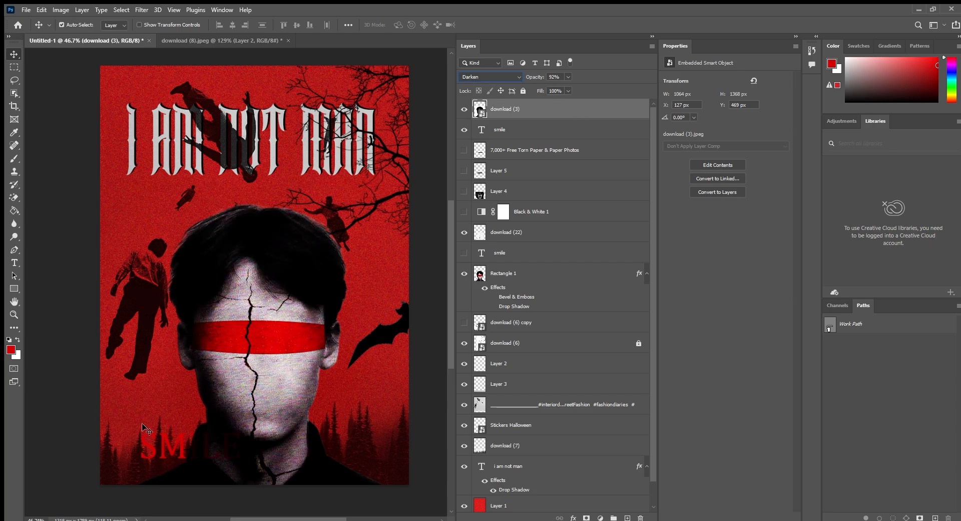
{"action": "mouse_move", "coordinate": [162, 444]}
{"action": "left_mouse_down"}
{"action": "mouse_move", "coordinate": [135, 471]}
{"action": "mouse_move", "coordinate": [151, 448]}
{"action": "left_mouse_up"}
{"action": "key", "text": "ctrl+z"}
{"action": "left_click_drag", "start_coordinate": [219, 422], "coordinate": [231, 408]}
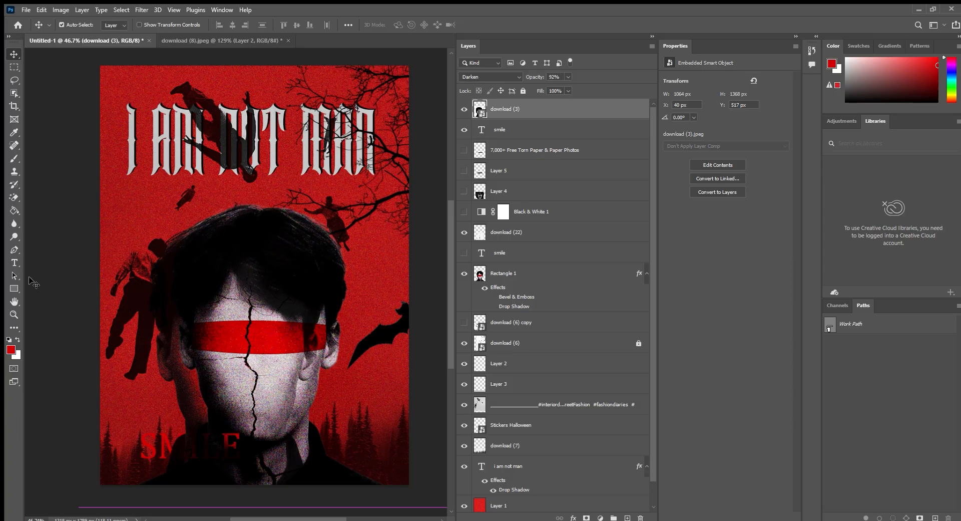
Rasterize the download (3) portrait and erase its overlap on the blindfolded face and neck with a 150 px eraser
{"action": "left_click", "coordinate": [14, 197]}
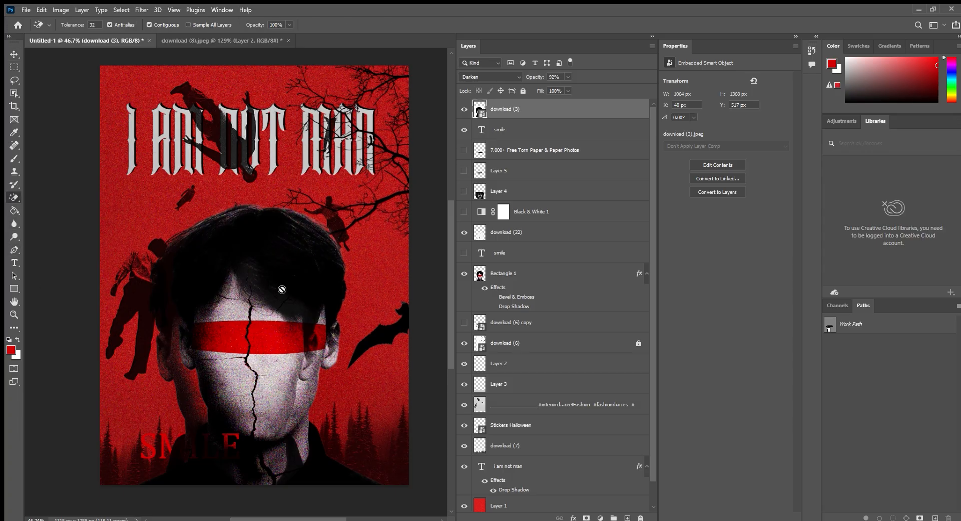
{"action": "scroll", "coordinate": [282, 289], "scroll_direction": "up", "scroll_amount": 3}
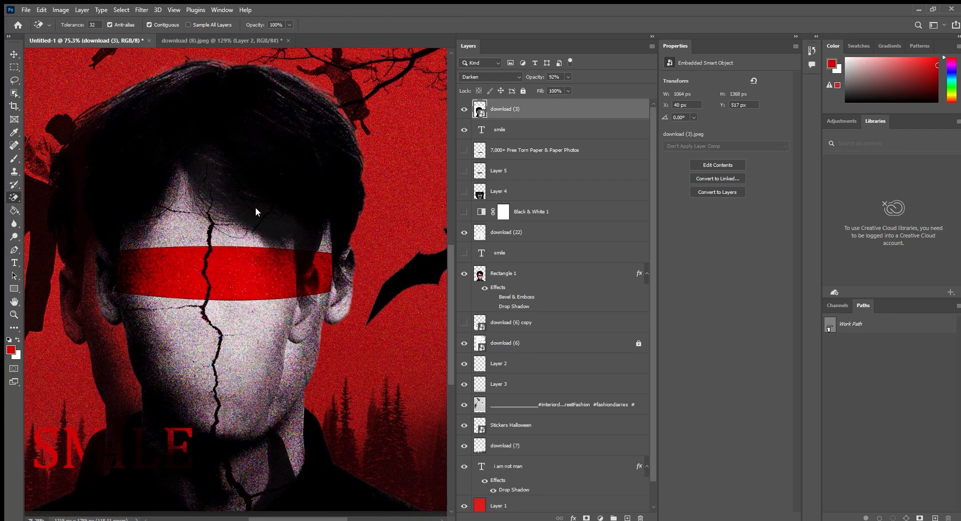
{"action": "left_click", "coordinate": [462, 209]}
{"action": "key", "text": "shift+e"}
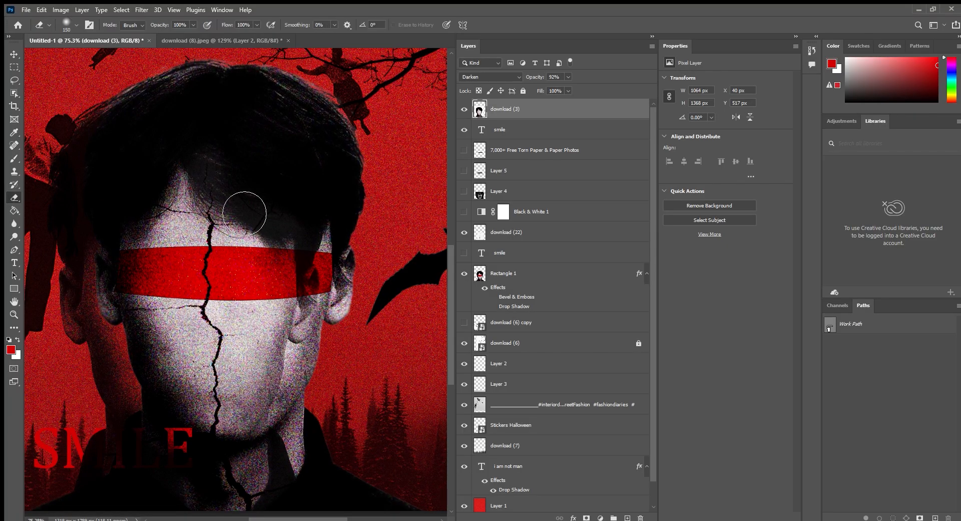
{"action": "mouse_move", "coordinate": [236, 150]}
{"action": "left_mouse_down"}
{"action": "mouse_move", "coordinate": [235, 176]}
{"action": "mouse_move", "coordinate": [211, 195]}
{"action": "mouse_move", "coordinate": [241, 220]}
{"action": "mouse_move", "coordinate": [299, 235]}
{"action": "mouse_move", "coordinate": [306, 301]}
{"action": "mouse_move", "coordinate": [252, 416]}
{"action": "left_mouse_up"}
{"action": "left_click_drag", "start_coordinate": [269, 397], "coordinate": [249, 307]}
{"action": "mouse_move", "coordinate": [225, 324]}
{"action": "left_mouse_down"}
{"action": "mouse_move", "coordinate": [275, 363]}
{"action": "mouse_move", "coordinate": [265, 393]}
{"action": "left_mouse_up"}
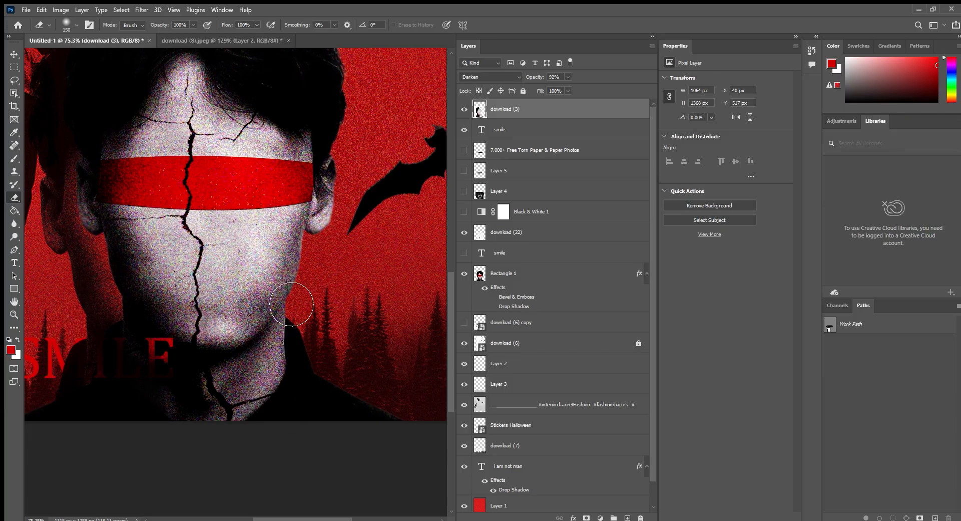
{"action": "scroll", "coordinate": [250, 406], "scroll_direction": "down", "scroll_amount": 9}
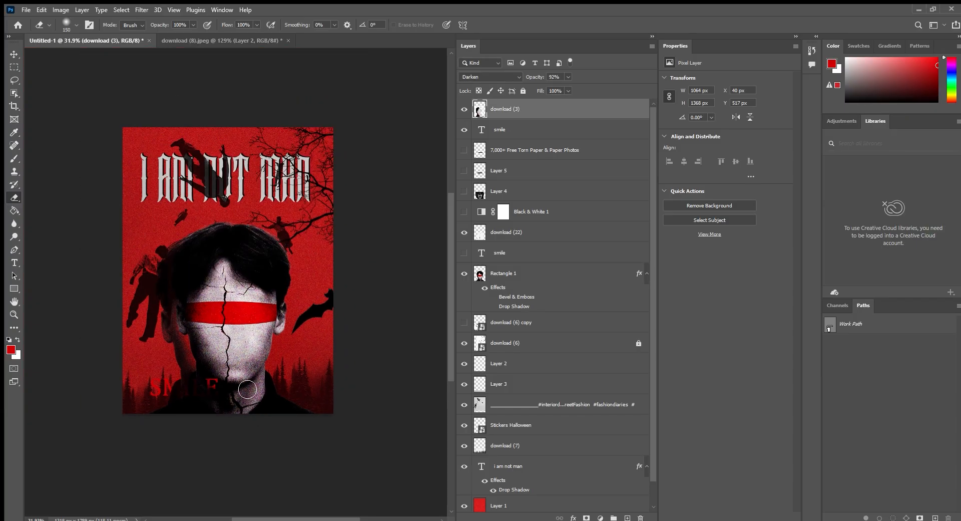
{"action": "scroll", "coordinate": [239, 381], "scroll_direction": "up", "scroll_amount": 4}
Try duplicating the erased portrait layer across the face at X 352 px, Y 469 px
{"action": "left_click", "coordinate": [10, 53]}
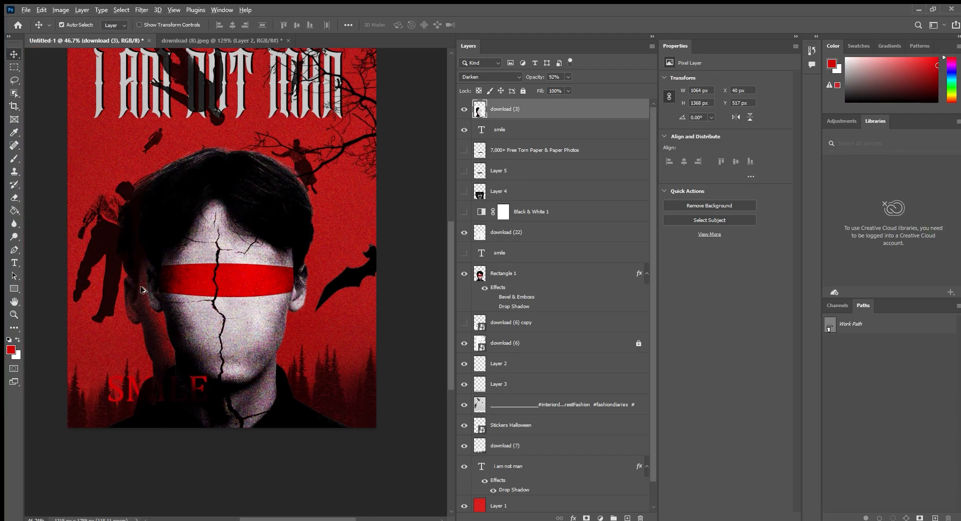
{"action": "left_click_drag", "start_coordinate": [142, 289], "coordinate": [216, 280]}
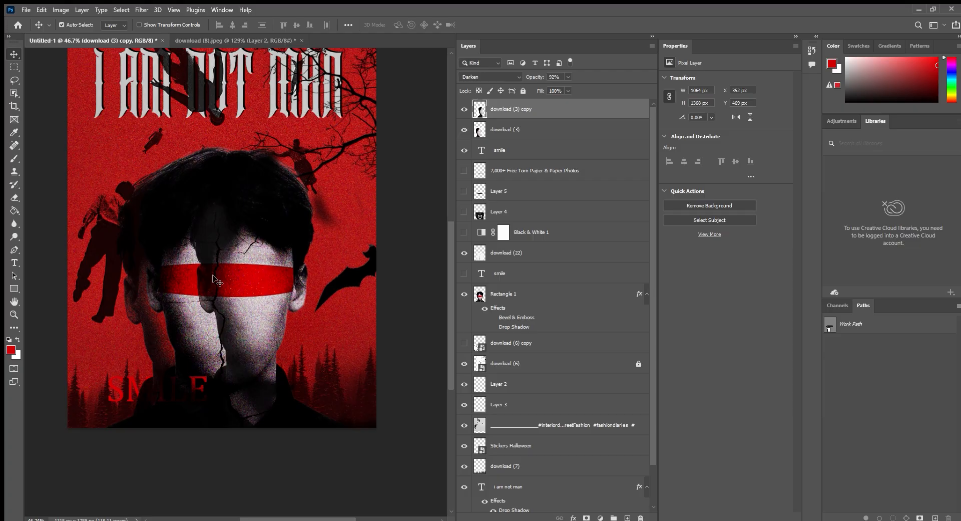
{"action": "key", "text": "ctrl+z"}
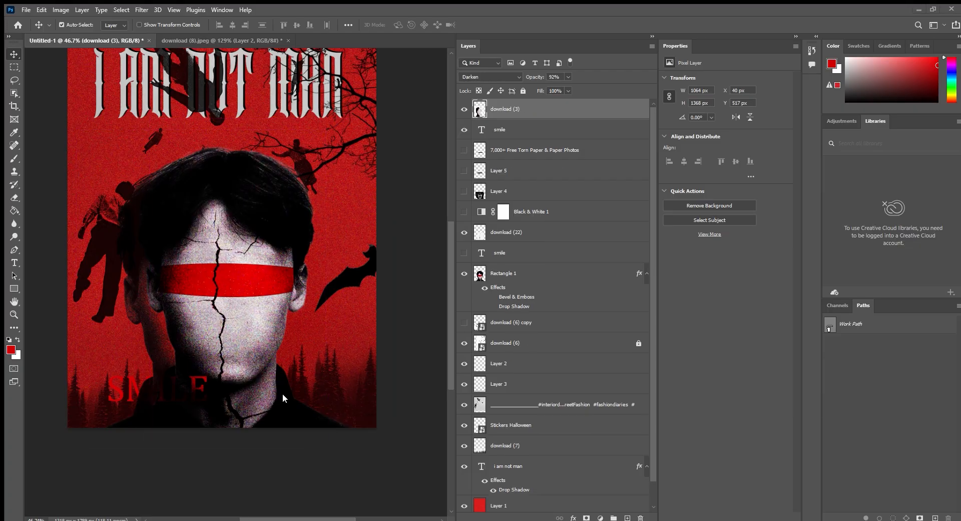
Place the download (3) portrait again at X 0 px, Y 131 px and set its opacity to 30%
{"action": "left_click_drag", "start_coordinate": [385, 484], "coordinate": [232, 301]}
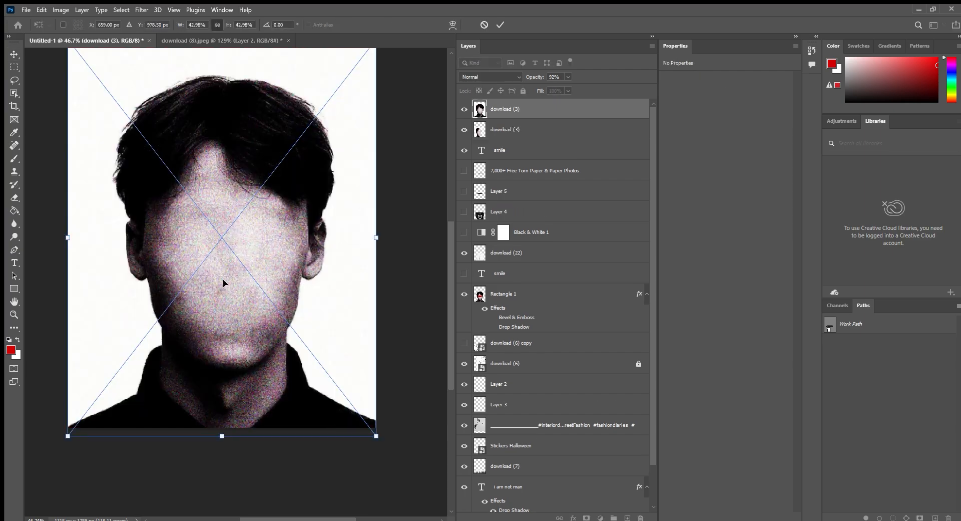
{"action": "left_click_drag", "start_coordinate": [284, 153], "coordinate": [292, 201]}
{"action": "left_click", "coordinate": [501, 23]}
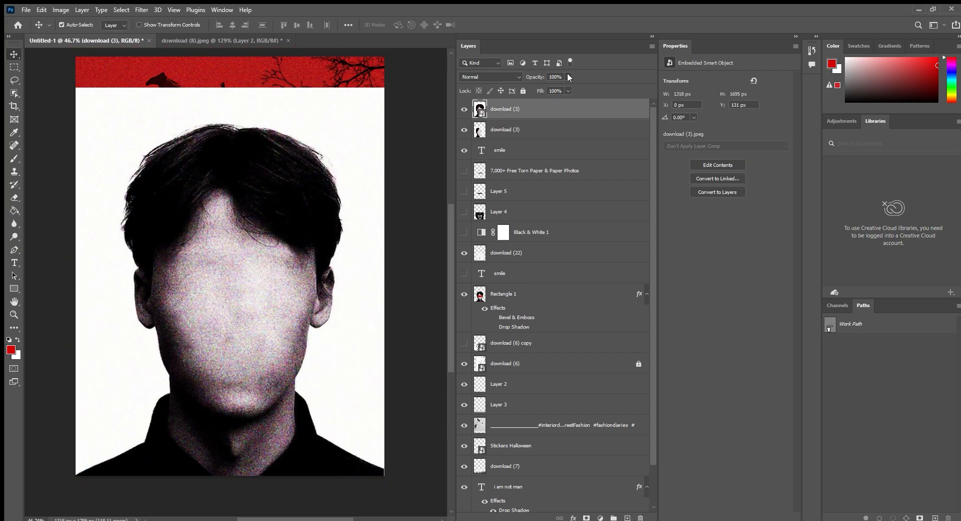
{"action": "key", "text": "3"}
Scale the placed download (3) portrait to 37.57%, rotate it 0.75° and position it at X 131 px, Y 453 px
{"action": "left_click_drag", "start_coordinate": [262, 183], "coordinate": [259, 212]}
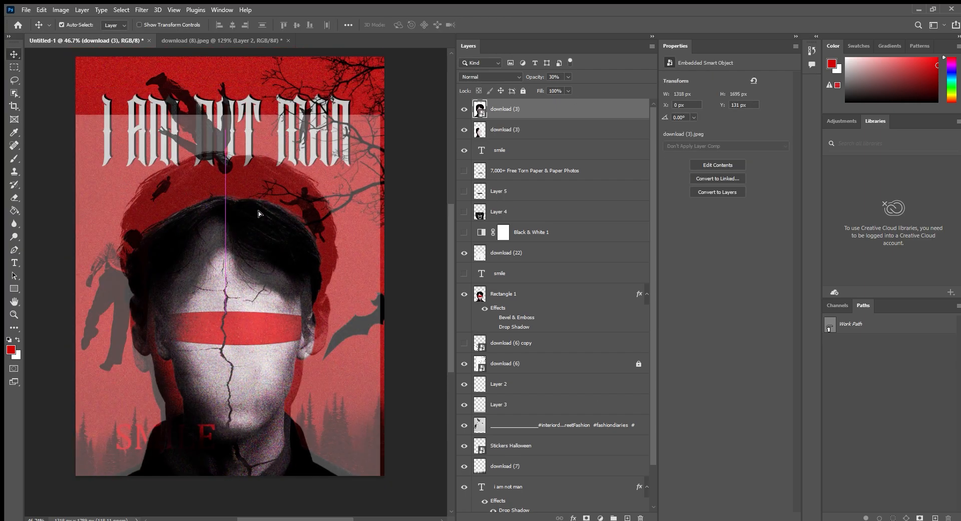
{"action": "key", "text": "ctrl+t"}
{"action": "left_click_drag", "start_coordinate": [225, 120], "coordinate": [233, 166]}
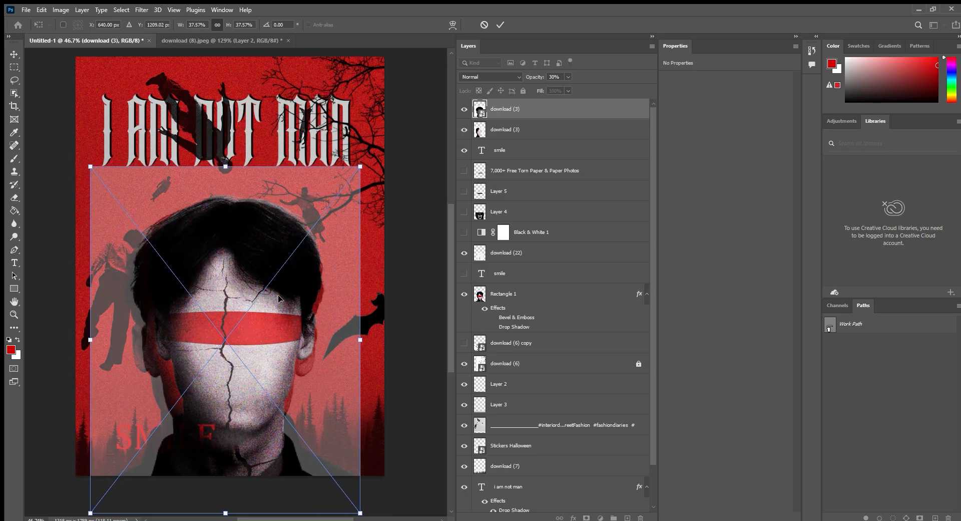
{"action": "left_click_drag", "start_coordinate": [278, 294], "coordinate": [274, 332]}
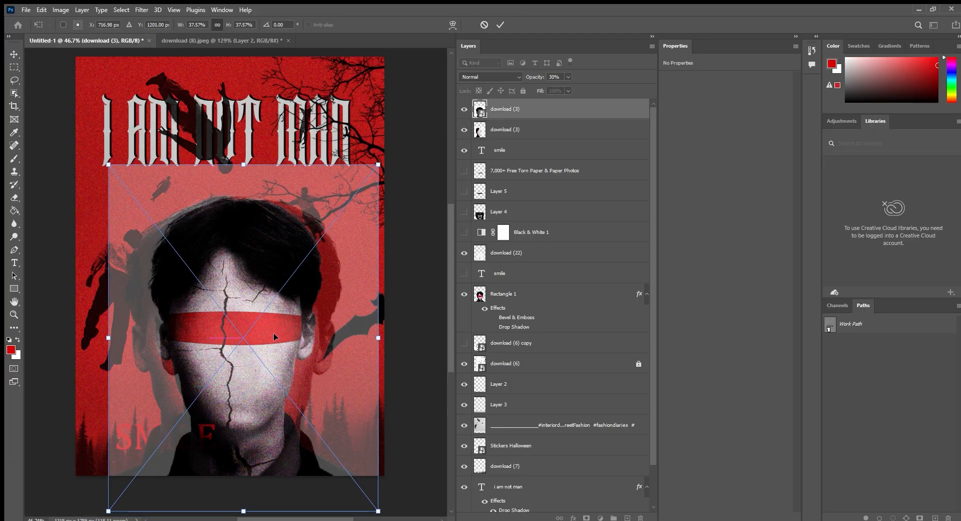
{"action": "left_click_drag", "start_coordinate": [394, 151], "coordinate": [390, 160]}
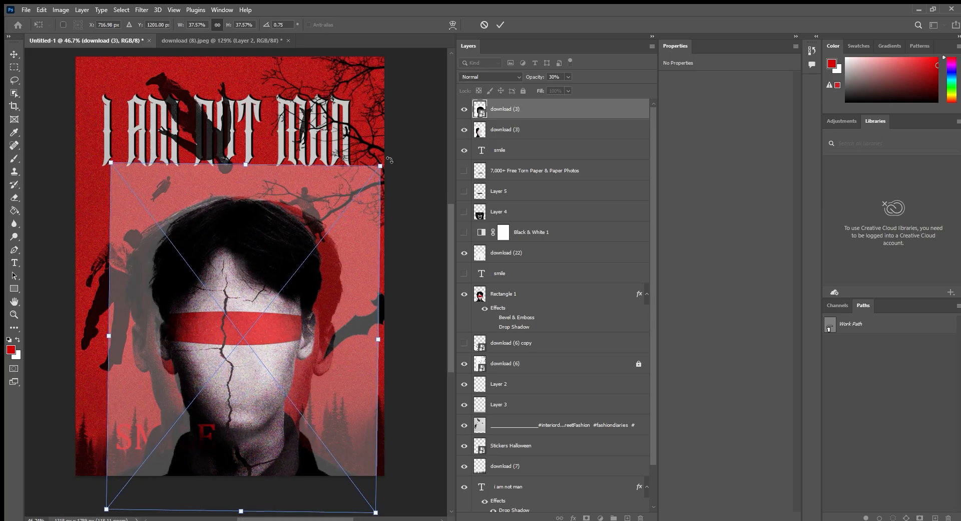
{"action": "left_click", "coordinate": [500, 24]}
Set the placed portrait to Darken at 100% opacity and move it to X 40 px, Y 389 px
{"action": "scroll", "coordinate": [508, 76], "scroll_direction": "down", "scroll_amount": 2}
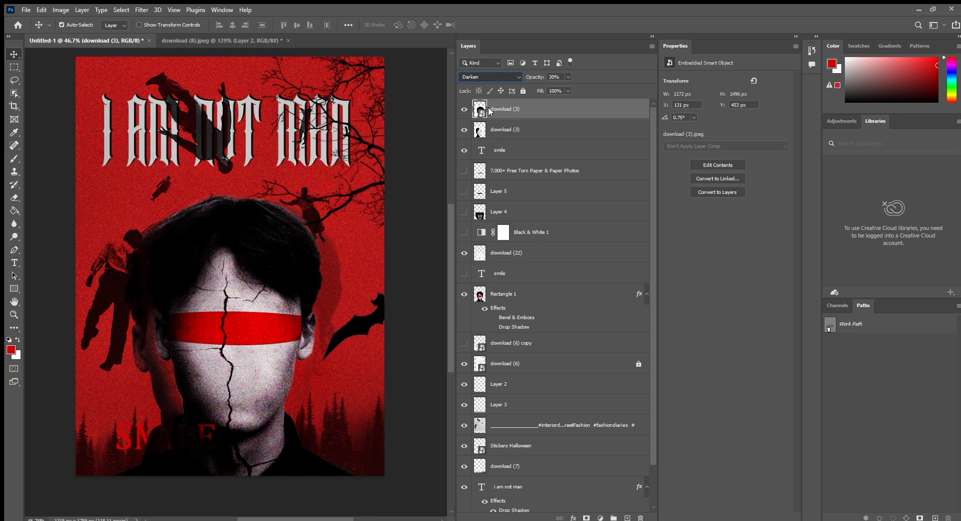
{"action": "key", "text": "0"}
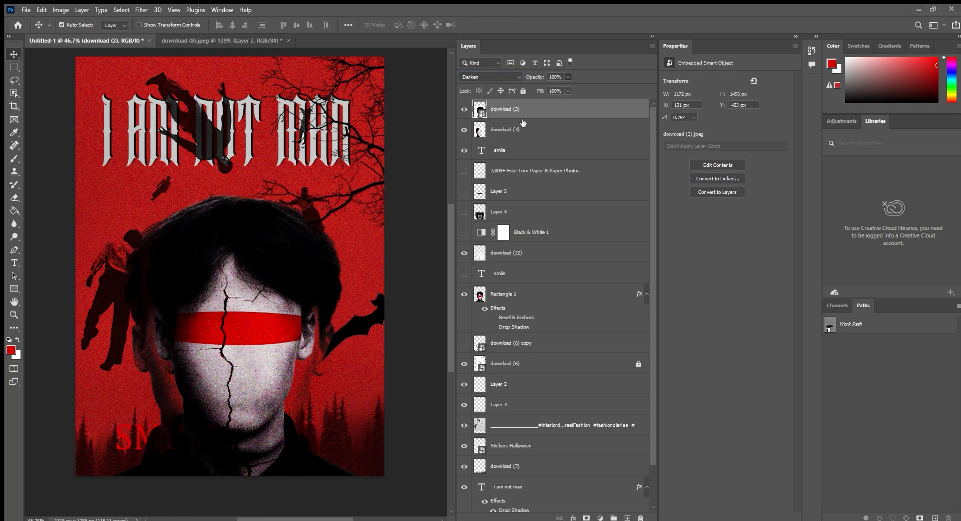
{"action": "left_click_drag", "start_coordinate": [314, 362], "coordinate": [244, 339]}
{"action": "left_click_drag", "start_coordinate": [272, 269], "coordinate": [295, 284]}
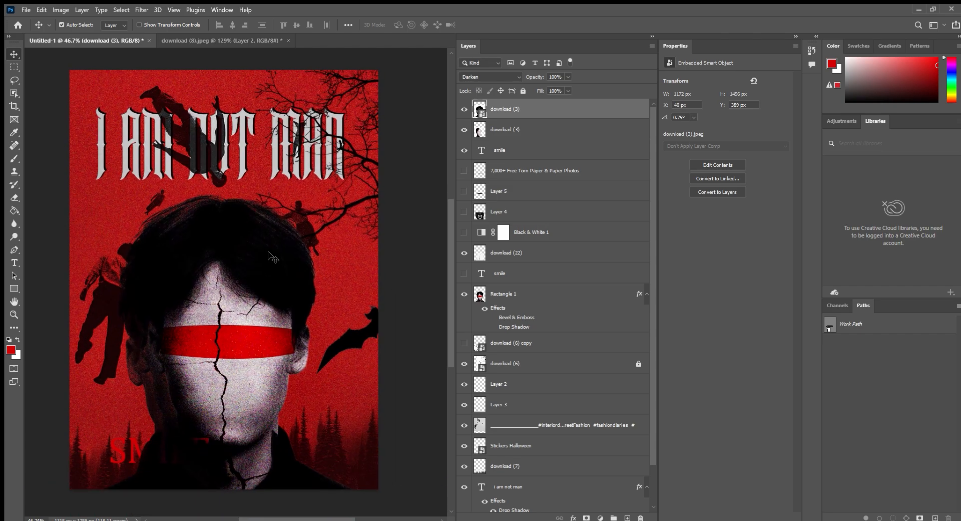
Flip the placed portrait horizontally, move it to X 175 px, Y 403 px and hide its layer
{"action": "key", "text": "ctrl+t"}
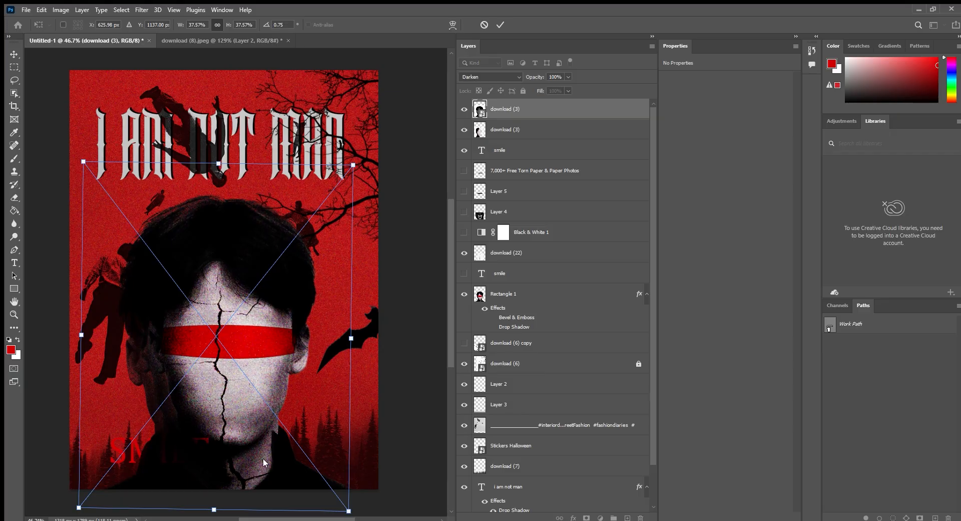
{"action": "left_click", "coordinate": [263, 459]}
{"action": "left_click_drag", "start_coordinate": [250, 385], "coordinate": [285, 384]}
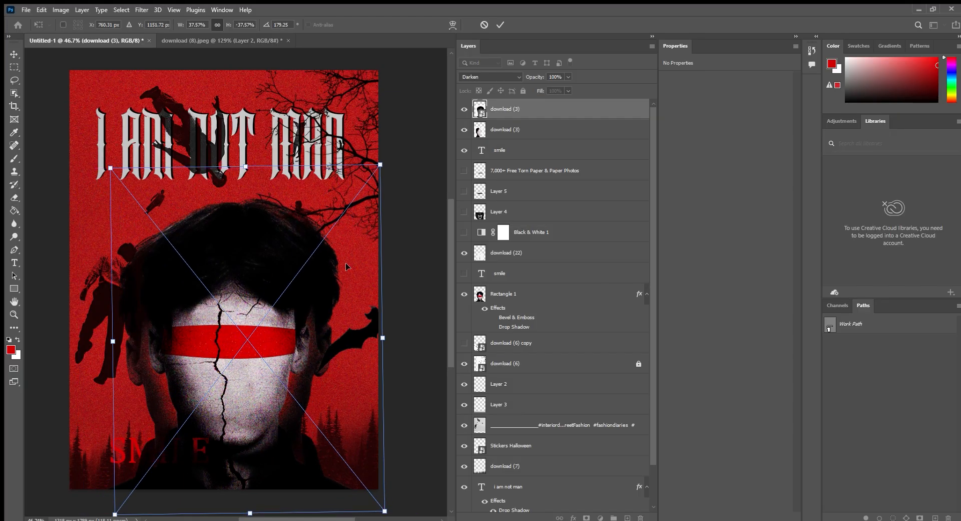
{"action": "key", "text": "Return"}
{"action": "left_click", "coordinate": [464, 109]}
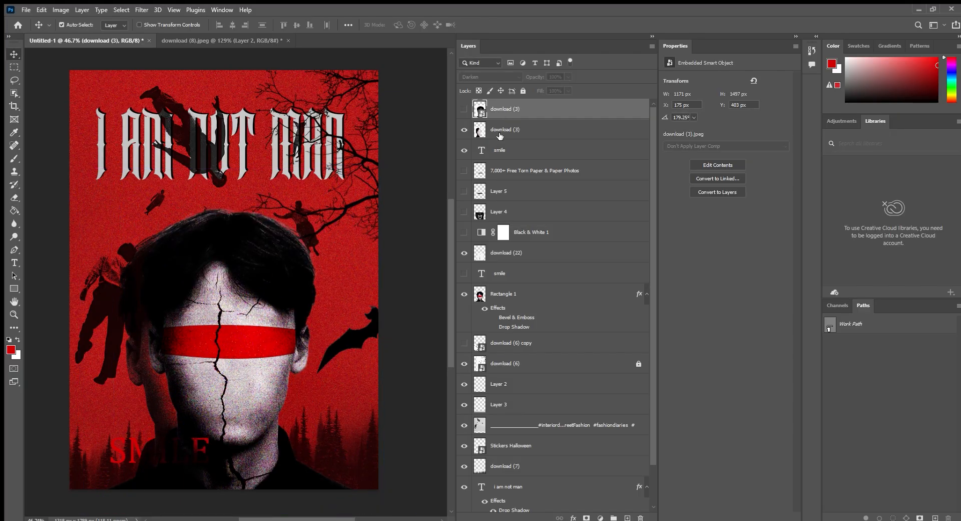
Duplicate the erased download (3) portrait layer, flip the copy horizontally and move it to X 254 px, Y 498 px
{"action": "left_click", "coordinate": [344, 266]}
{"action": "key", "text": "ctrl+t"}
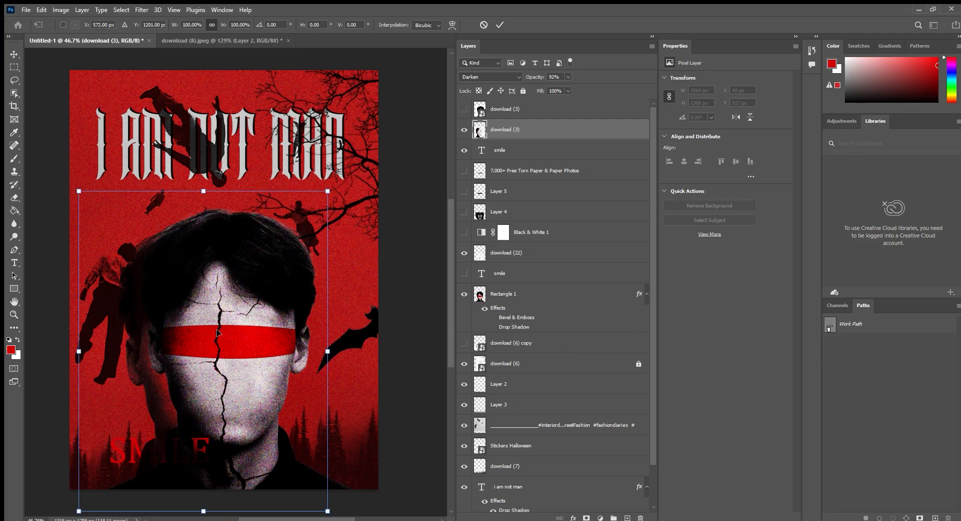
{"action": "key", "text": "Return"}
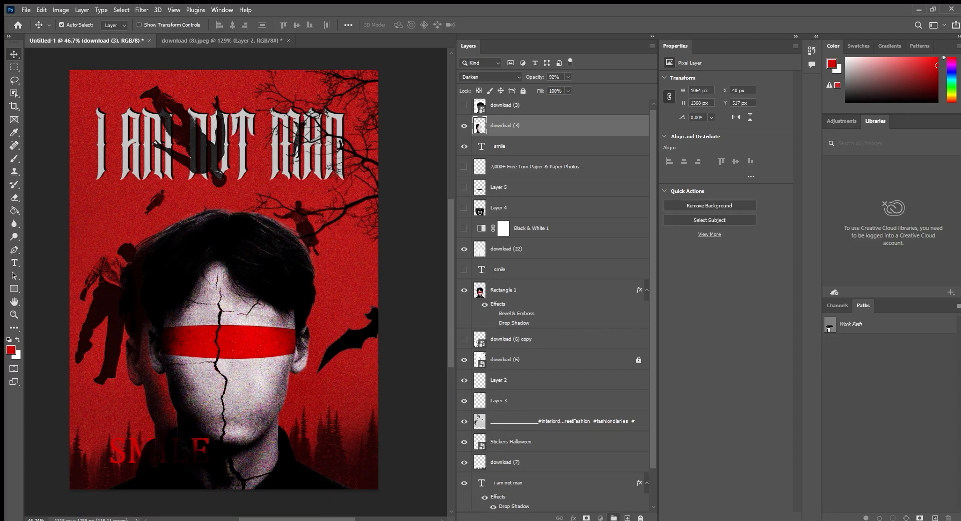
{"action": "left_click_drag", "start_coordinate": [628, 517], "coordinate": [628, 517]}
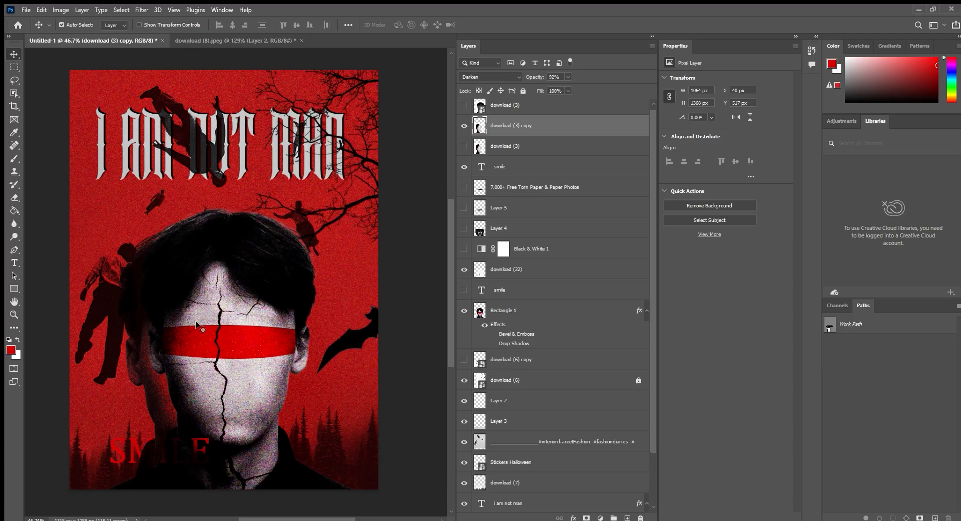
{"action": "key", "text": "ctrl+t"}
{"action": "left_click", "coordinate": [193, 342]}
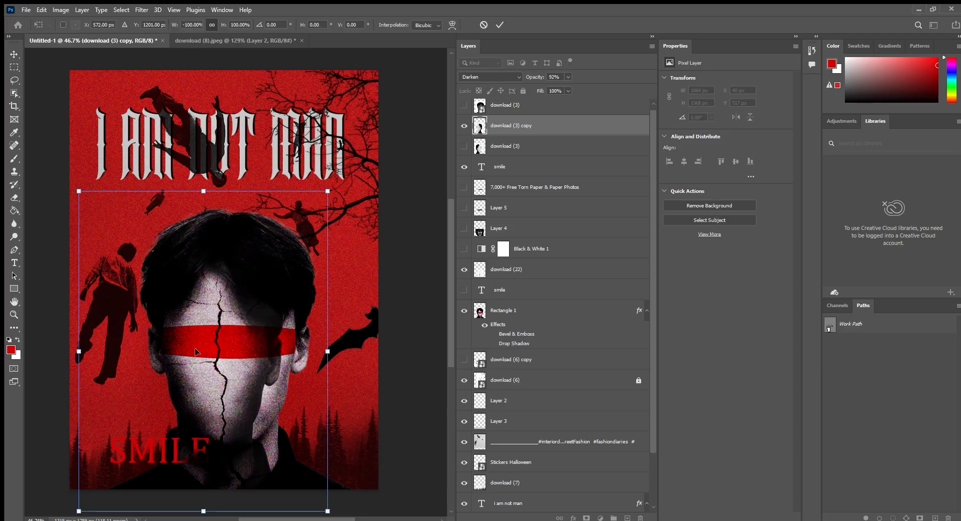
{"action": "left_click_drag", "start_coordinate": [263, 349], "coordinate": [322, 340]}
{"action": "left_click", "coordinate": [465, 147]}
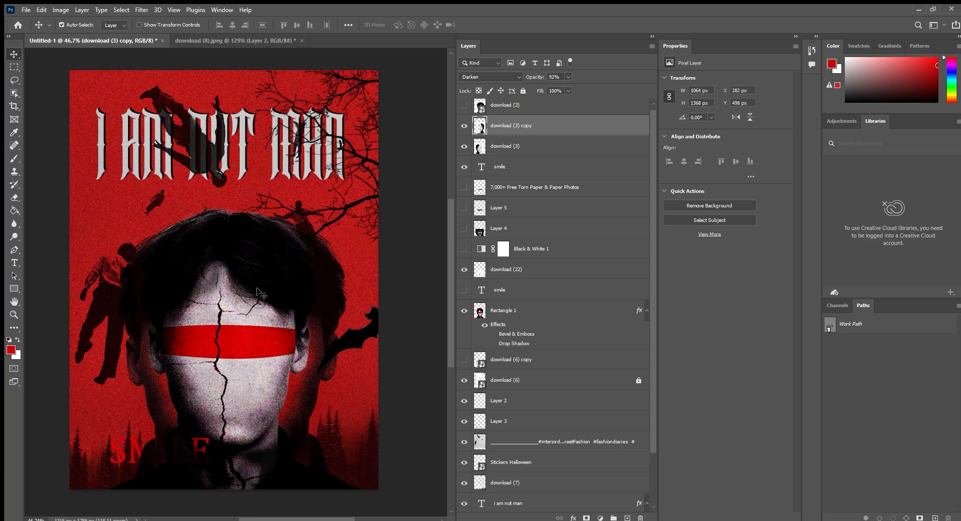
{"action": "left_click_drag", "start_coordinate": [321, 281], "coordinate": [315, 280]}
Examine how the mirrored ghost head blends with the blindfolded face, hair and the rest of the poster
{"action": "left_click", "coordinate": [14, 197]}
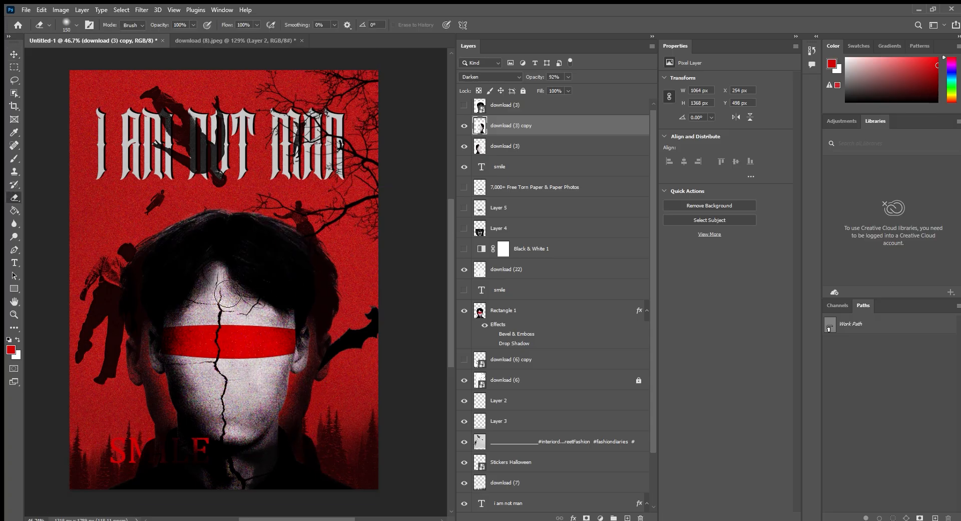
{"action": "scroll", "coordinate": [227, 294], "scroll_direction": "up", "scroll_amount": 3}
{"action": "scroll", "coordinate": [259, 318], "scroll_direction": "down", "scroll_amount": 2}
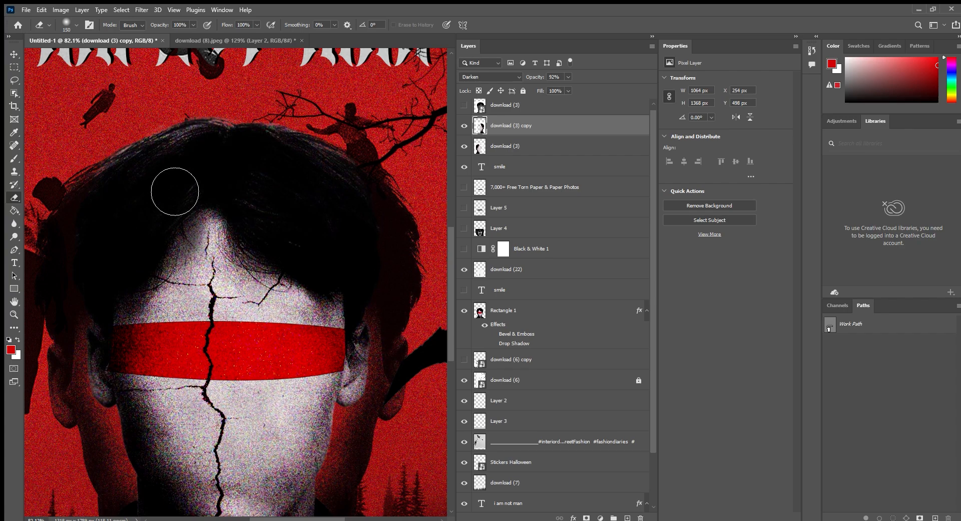
{"action": "scroll", "coordinate": [165, 225], "scroll_direction": "down", "scroll_amount": 5}
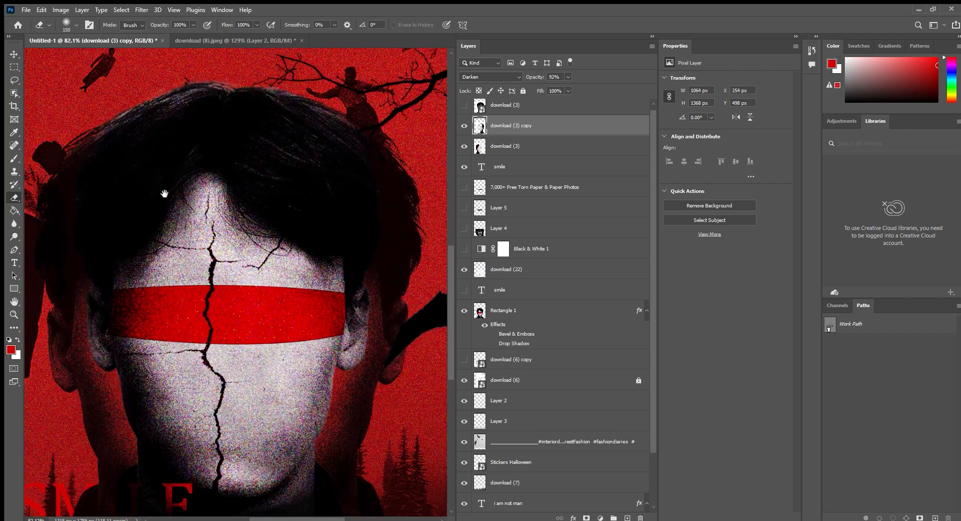
{"action": "scroll", "coordinate": [290, 165], "scroll_direction": "up", "scroll_amount": 5}
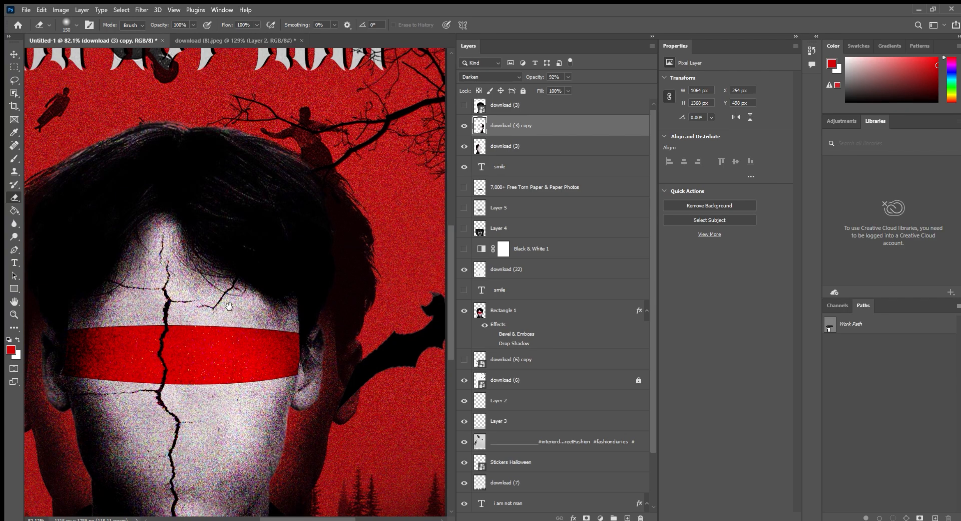
{"action": "scroll", "coordinate": [220, 233], "scroll_direction": "down", "scroll_amount": 3}
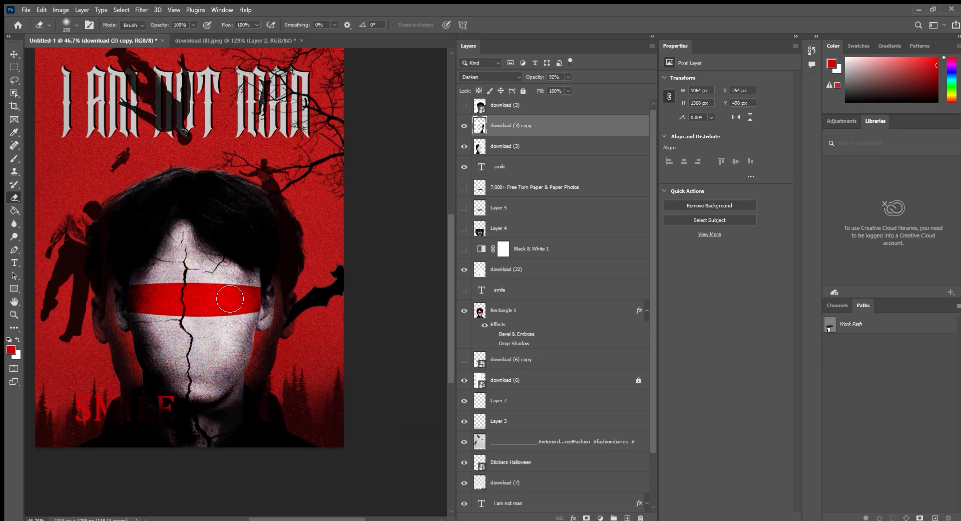
{"action": "key", "text": "v"}
{"action": "left_click_drag", "start_coordinate": [216, 497], "coordinate": [250, 484]}
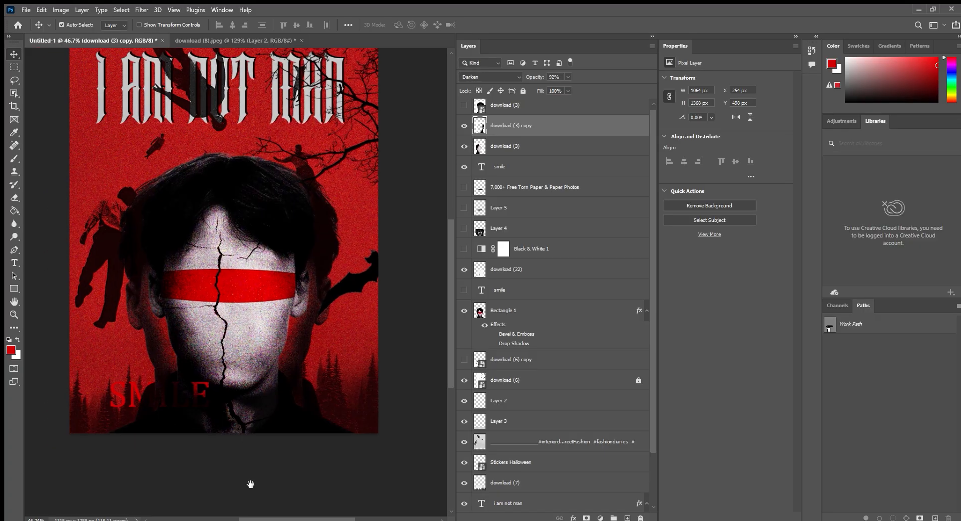
{"action": "scroll", "coordinate": [246, 426], "scroll_direction": "down", "scroll_amount": 3}
{"action": "left_click_drag", "start_coordinate": [274, 323], "coordinate": [279, 357]}
{"action": "scroll", "coordinate": [271, 341], "scroll_direction": "up", "scroll_amount": 4}
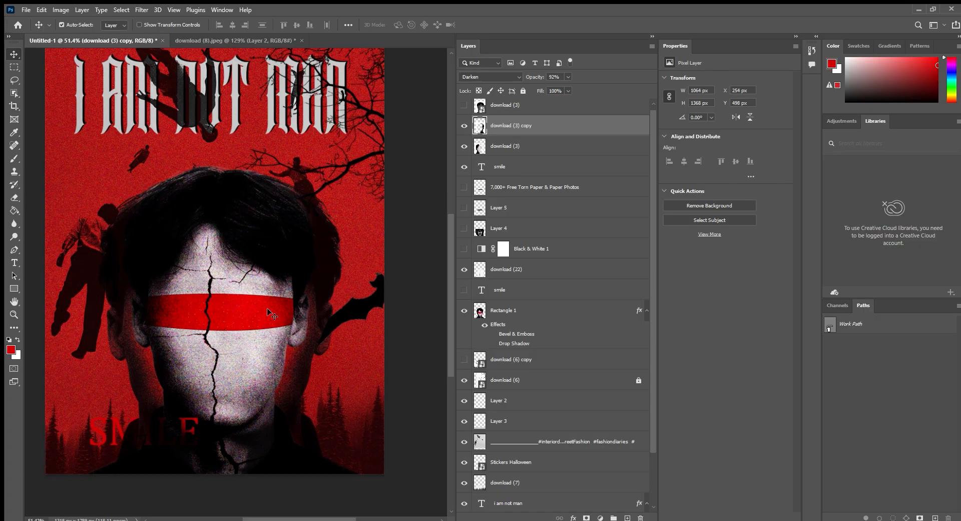
{"action": "left_click_drag", "start_coordinate": [268, 308], "coordinate": [279, 359]}
{"action": "scroll", "coordinate": [279, 358], "scroll_direction": "down", "scroll_amount": 1}
{"action": "left_click_drag", "start_coordinate": [237, 316], "coordinate": [236, 283]}
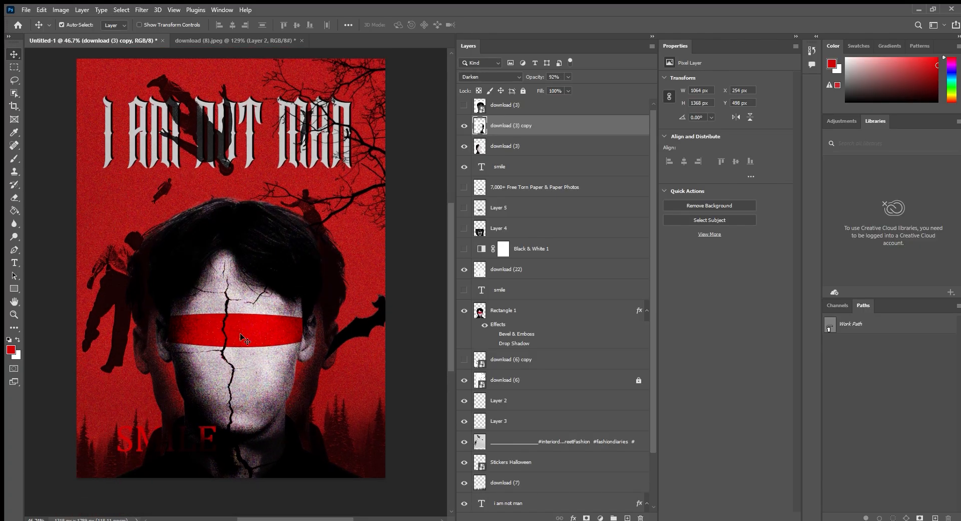
{"action": "left_click_drag", "start_coordinate": [314, 360], "coordinate": [313, 366]}
Move the smile text layer above both ghost portraits and position the text centred over the chin
{"action": "left_click", "coordinate": [270, 351]}
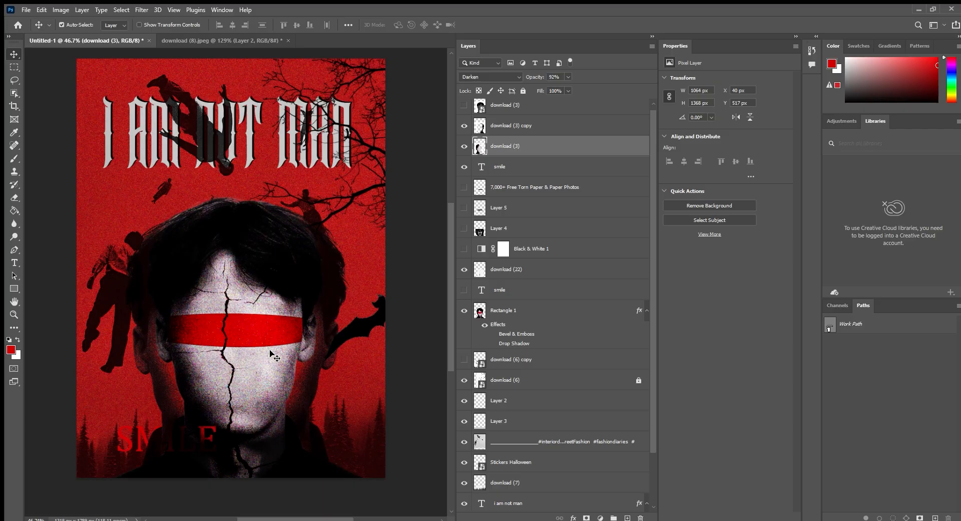
{"action": "left_click", "coordinate": [527, 170]}
{"action": "key", "text": "ctrl+t"}
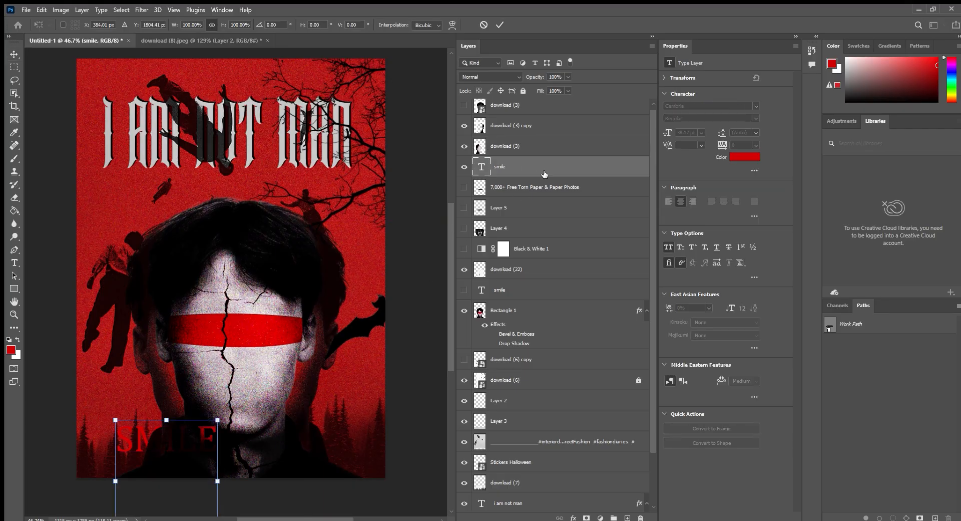
{"action": "left_click_drag", "start_coordinate": [544, 174], "coordinate": [521, 111]}
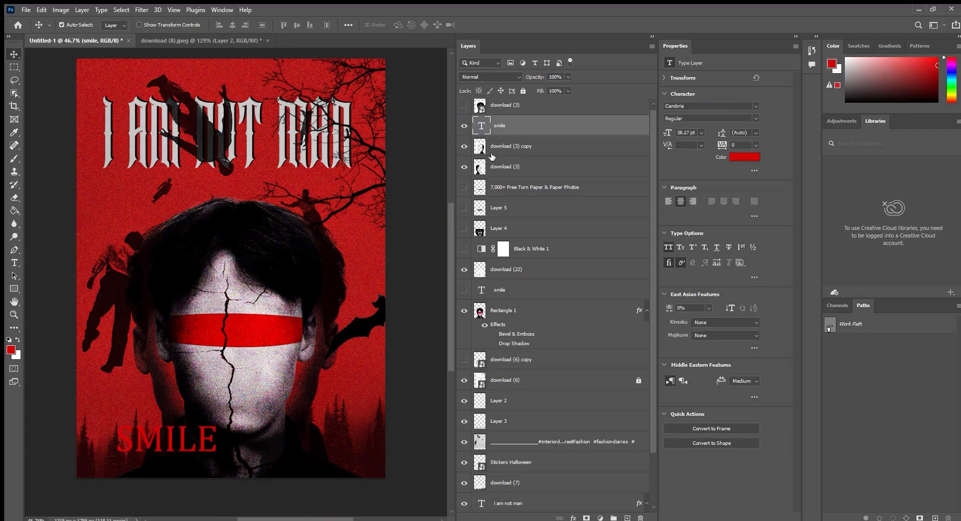
{"action": "left_click_drag", "start_coordinate": [170, 443], "coordinate": [235, 416]}
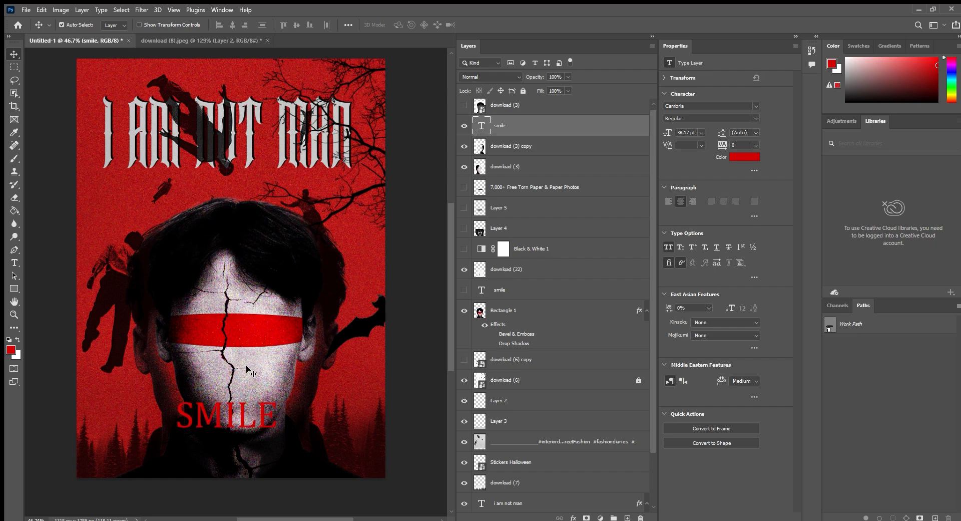
{"action": "scroll", "coordinate": [248, 388], "scroll_direction": "down", "scroll_amount": 1}
{"action": "scroll", "coordinate": [249, 388], "scroll_direction": "up", "scroll_amount": 4}
{"action": "scroll", "coordinate": [249, 388], "scroll_direction": "down", "scroll_amount": 3}
{"action": "left_click_drag", "start_coordinate": [268, 309], "coordinate": [263, 363]}
{"action": "scroll", "coordinate": [263, 363], "scroll_direction": "down", "scroll_amount": 1}
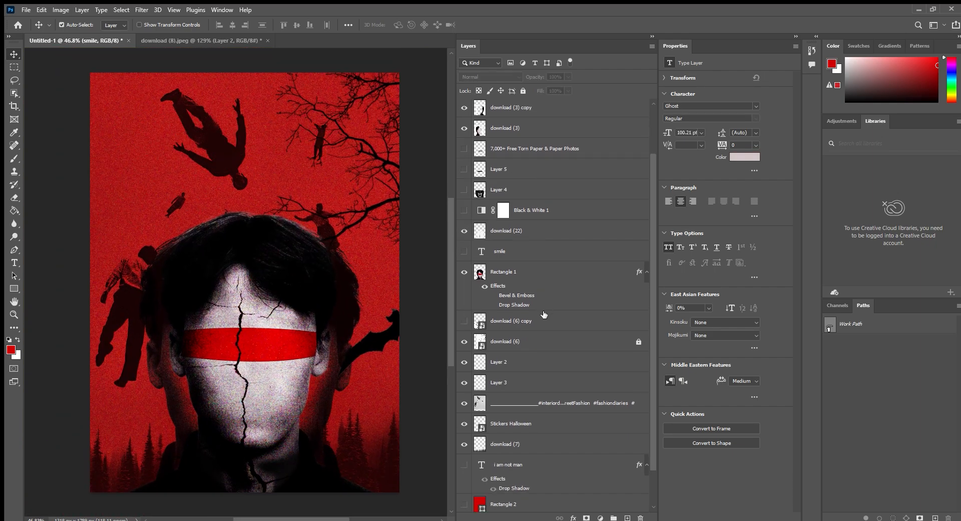
Show the "i am not man" title layer on the poster
{"action": "scroll", "coordinate": [495, 429], "scroll_direction": "down", "scroll_amount": 2}
{"action": "scroll", "coordinate": [501, 417], "scroll_direction": "down", "scroll_amount": 1}
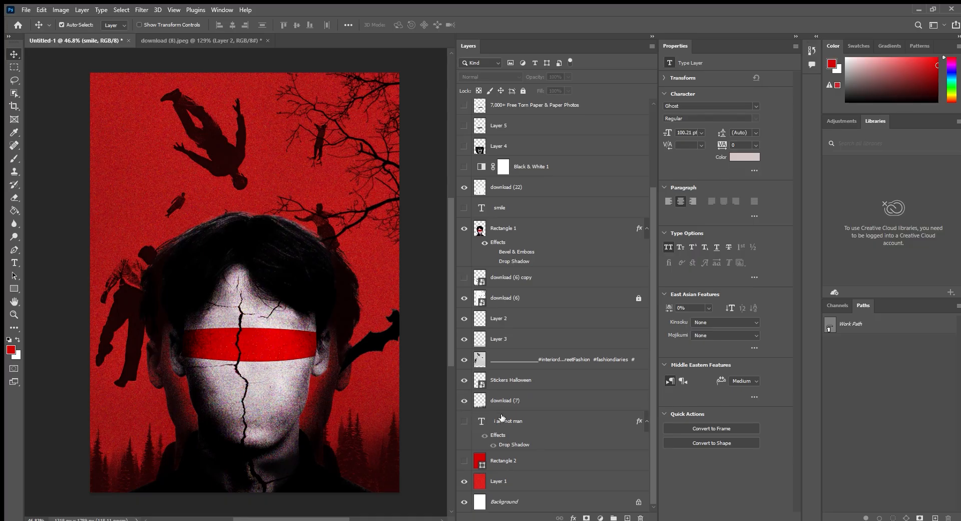
{"action": "left_click", "coordinate": [465, 420]}
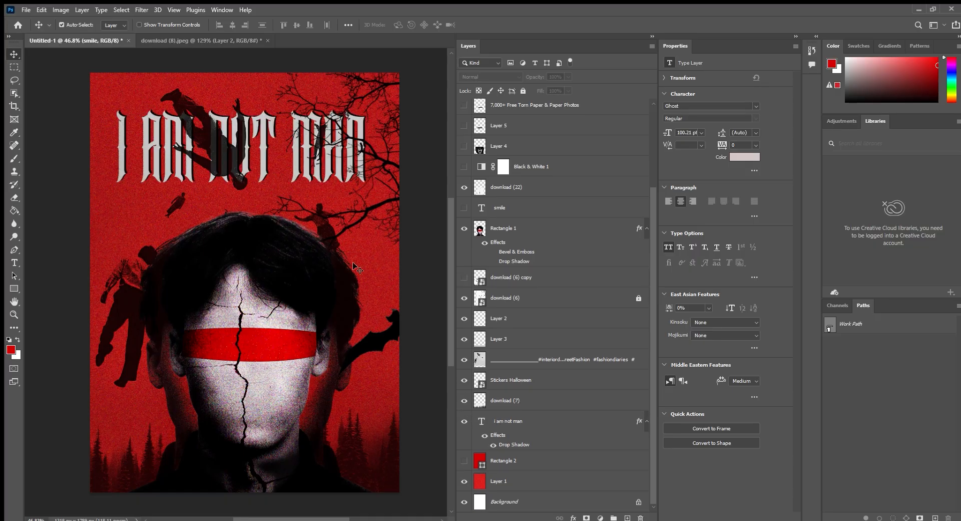
{"action": "scroll", "coordinate": [501, 218], "scroll_direction": "up", "scroll_amount": 3}
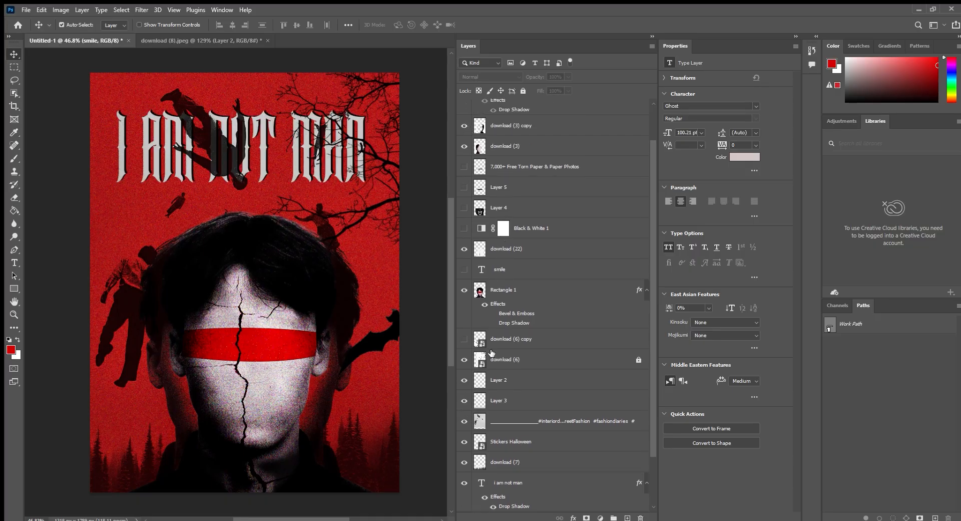
Hide the "i am not man" title layer and show the brush-style SMILE title in its place
{"action": "scroll", "coordinate": [505, 425], "scroll_direction": "down", "scroll_amount": 3}
{"action": "left_click", "coordinate": [465, 421]}
{"action": "scroll", "coordinate": [520, 214], "scroll_direction": "up", "scroll_amount": 3}
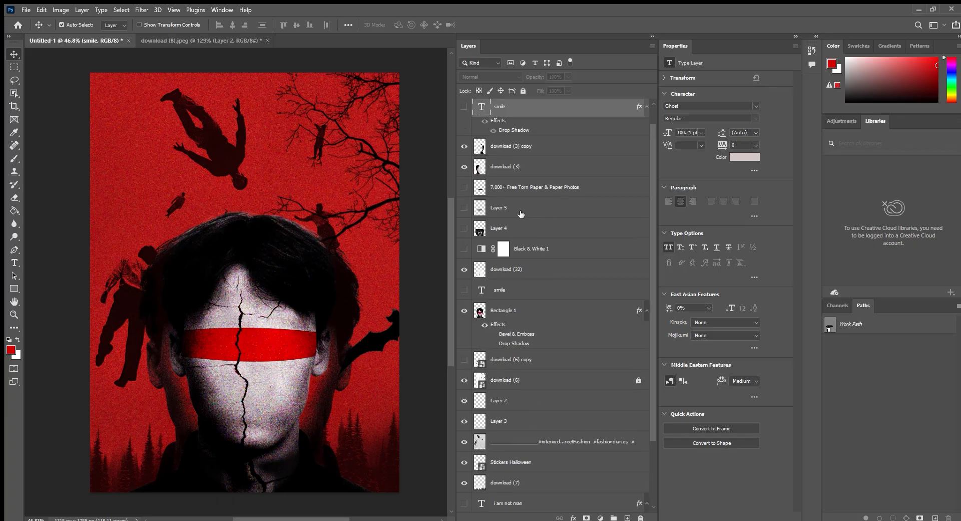
{"action": "left_click", "coordinate": [464, 107]}
{"action": "left_click_drag", "start_coordinate": [301, 239], "coordinate": [275, 249]}
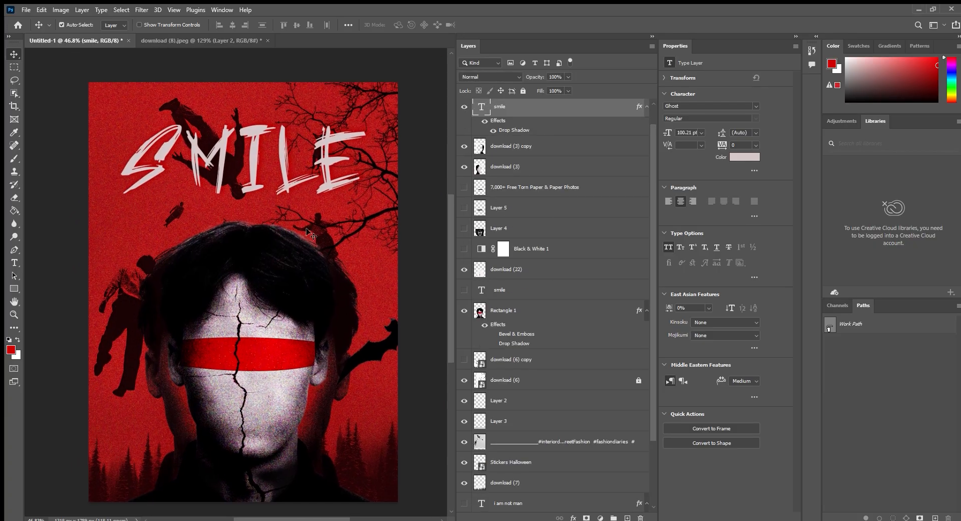